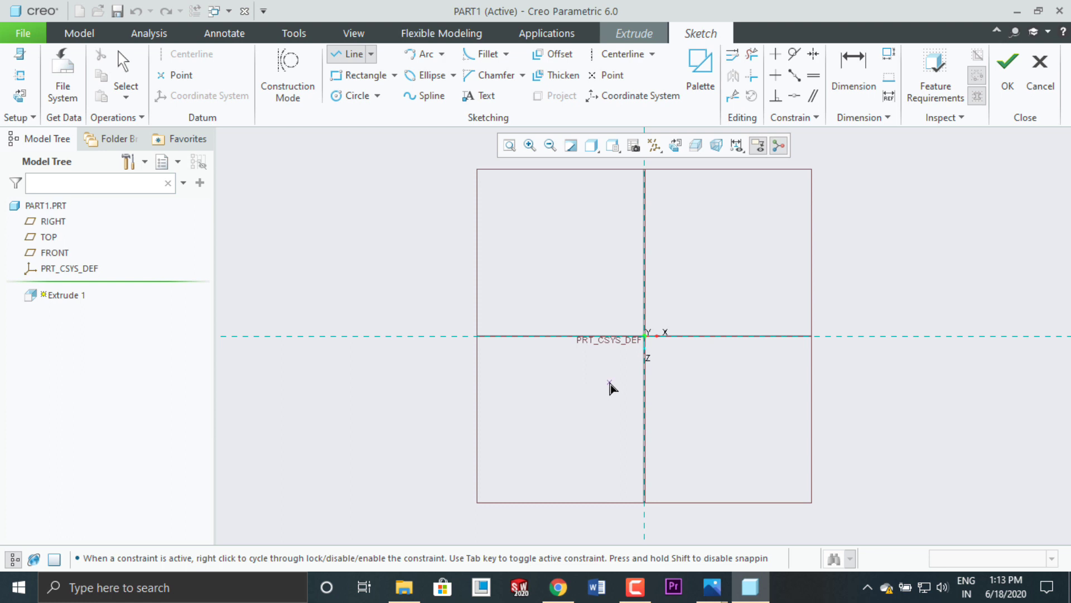
Step: Sketch a U-shaped profile around the origin from three lines closed by a tangent arc of about 71 radius
left_click(702, 382)
left_click(702, 289)
left_click(607, 289)
left_click(424, 53)
left_click(606, 289)
left_click(607, 384)
middle_click(648, 335)
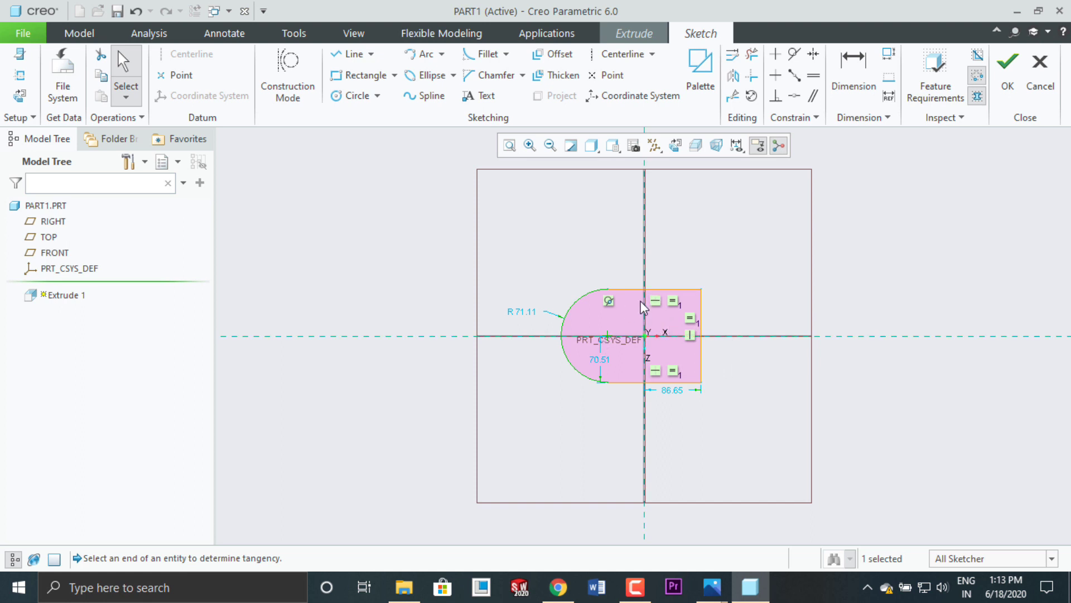
Step: Check the 1st.jpg reference picture in Photos, add a hole circle concentric with the profile's arc and finish the sketch
mouse_move(712, 586)
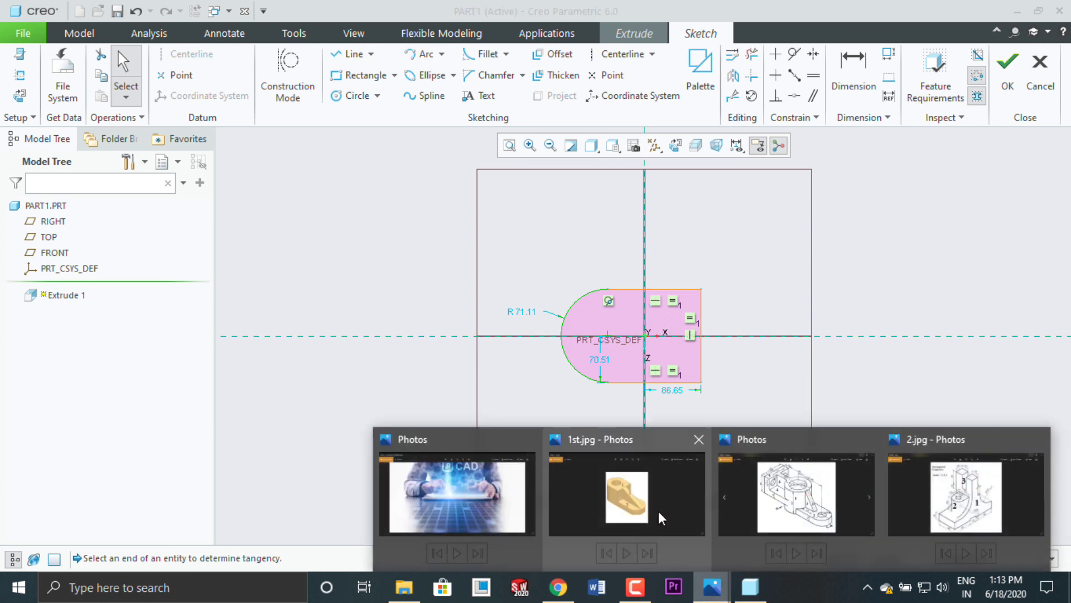
left_click(662, 514)
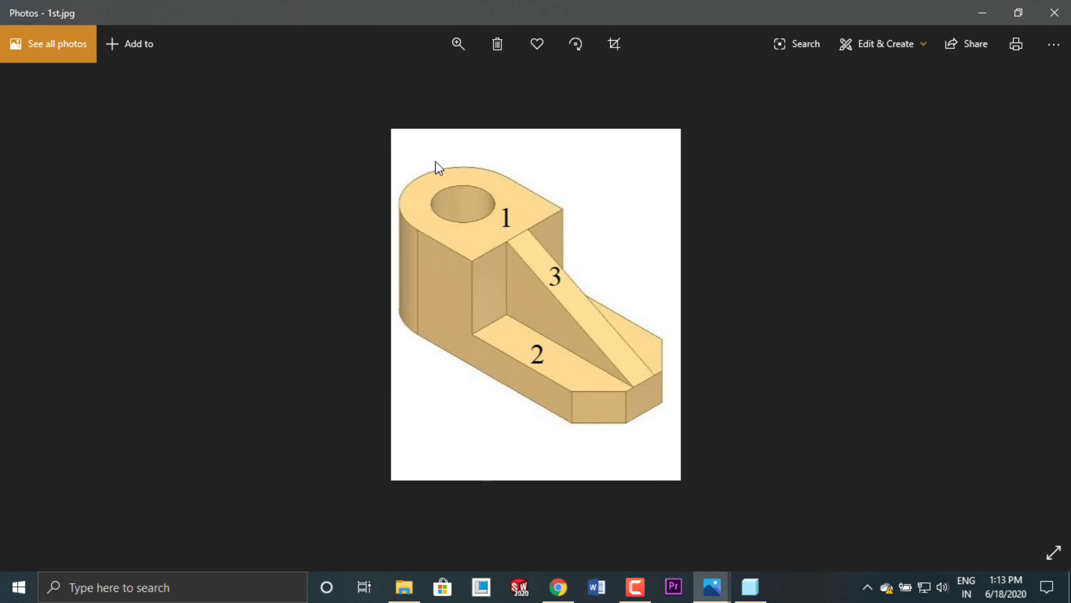
left_click(752, 587)
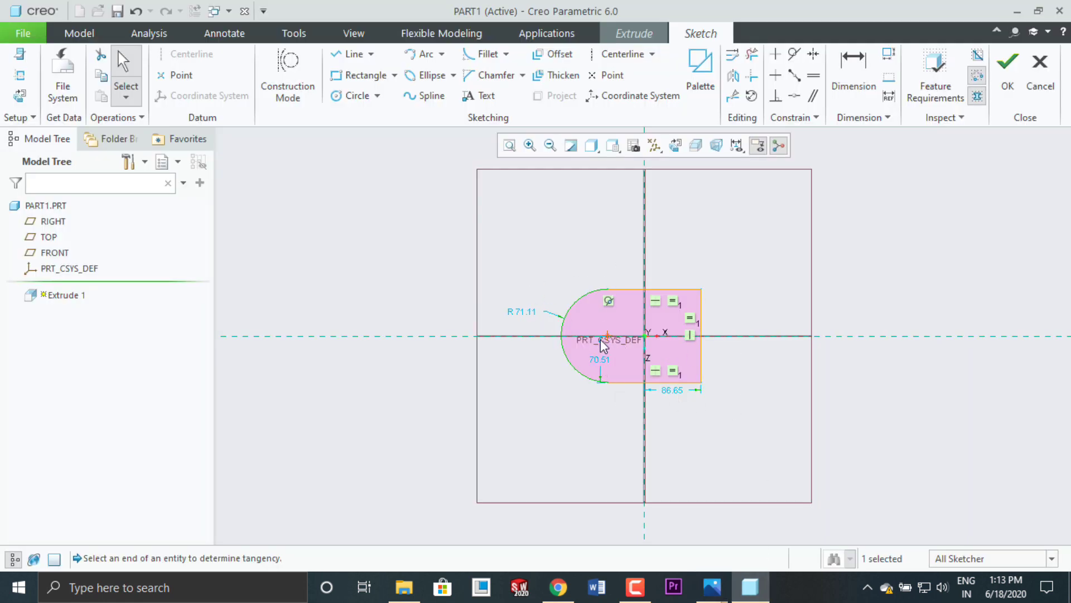
left_click(354, 95)
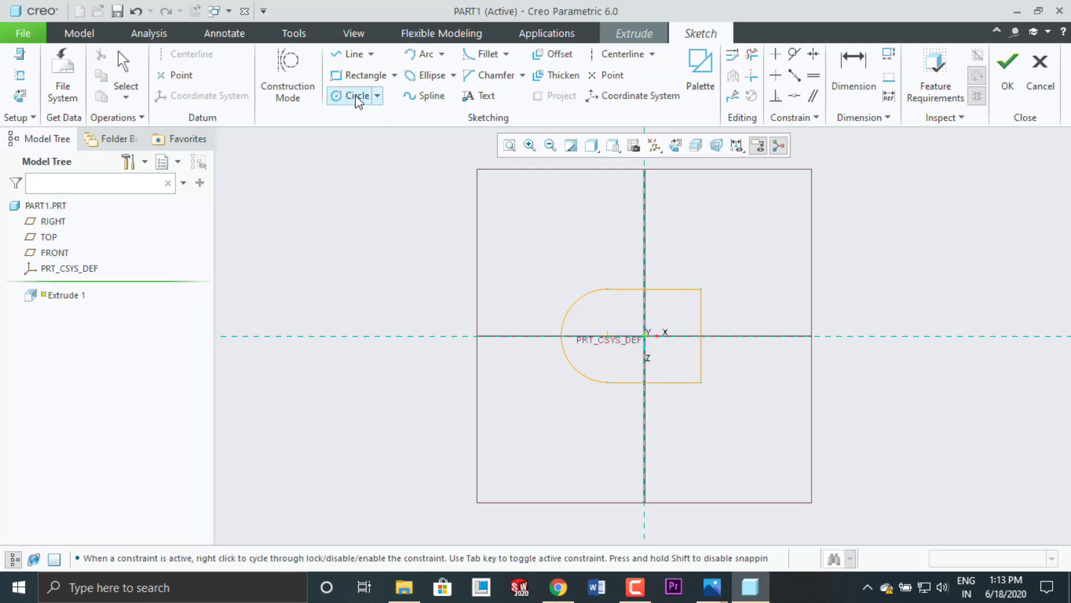
scroll(593, 349, "up", 4)
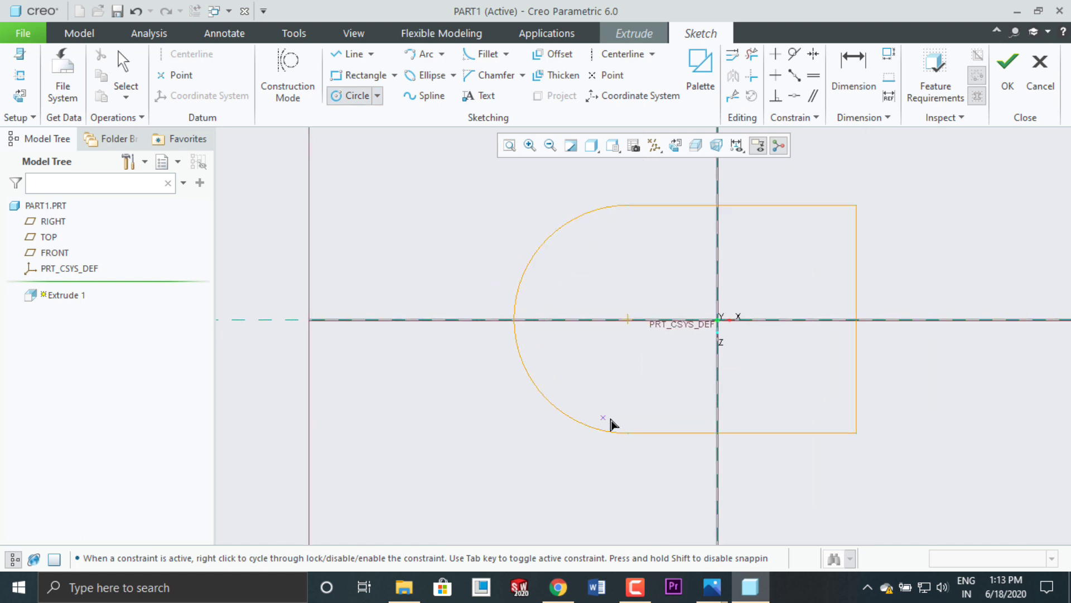
left_click(628, 319)
left_click(662, 283)
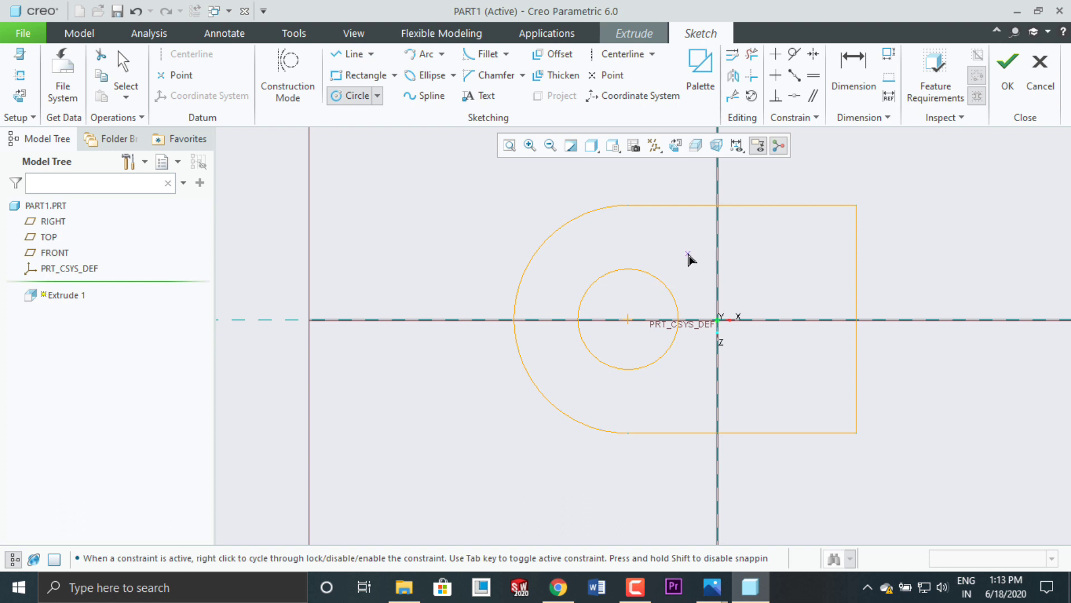
left_click(1007, 73)
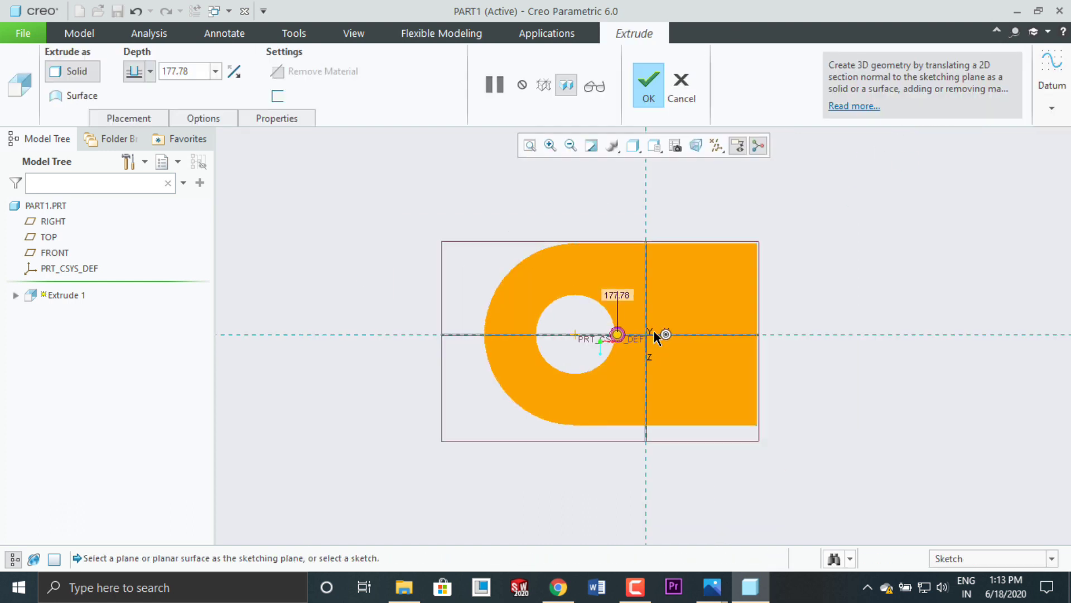
Step: Set the extrusion depth of the rounded block to 100
mouse_move(802, 403)
middle_mouse_down()
mouse_move(794, 357)
mouse_move(667, 424)
mouse_move(794, 289)
mouse_move(723, 286)
mouse_move(778, 301)
mouse_move(677, 304)
middle_mouse_up()
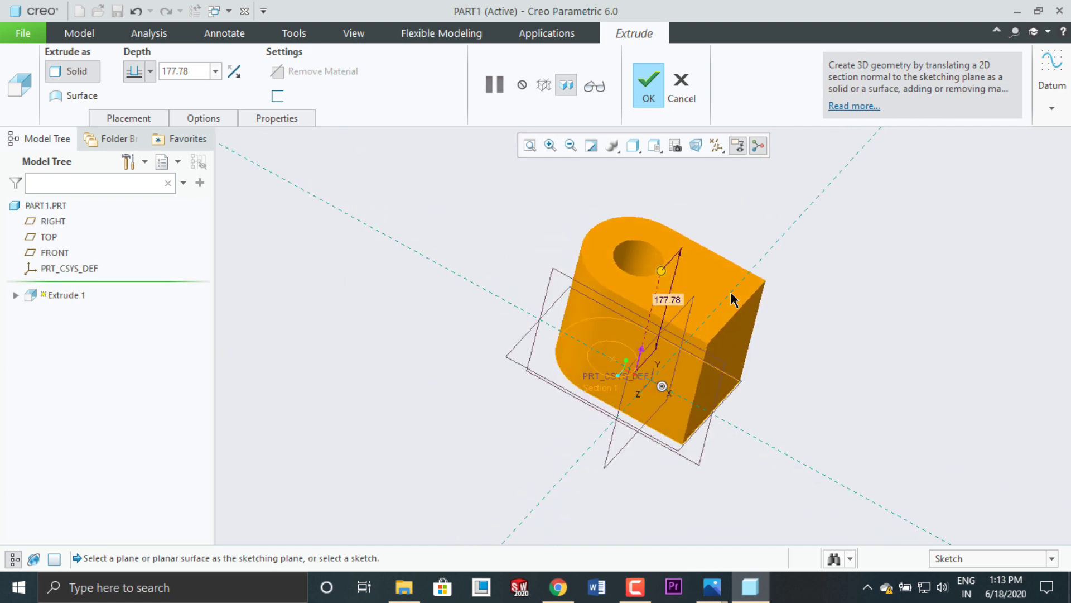
type("100")
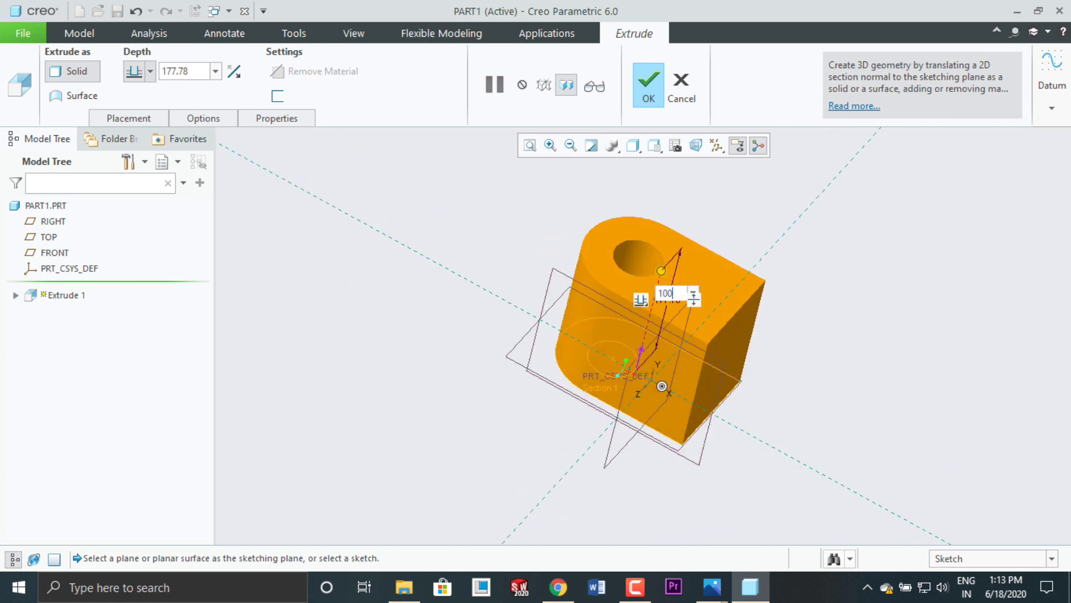
key("Return")
scroll(685, 311, "up", 2)
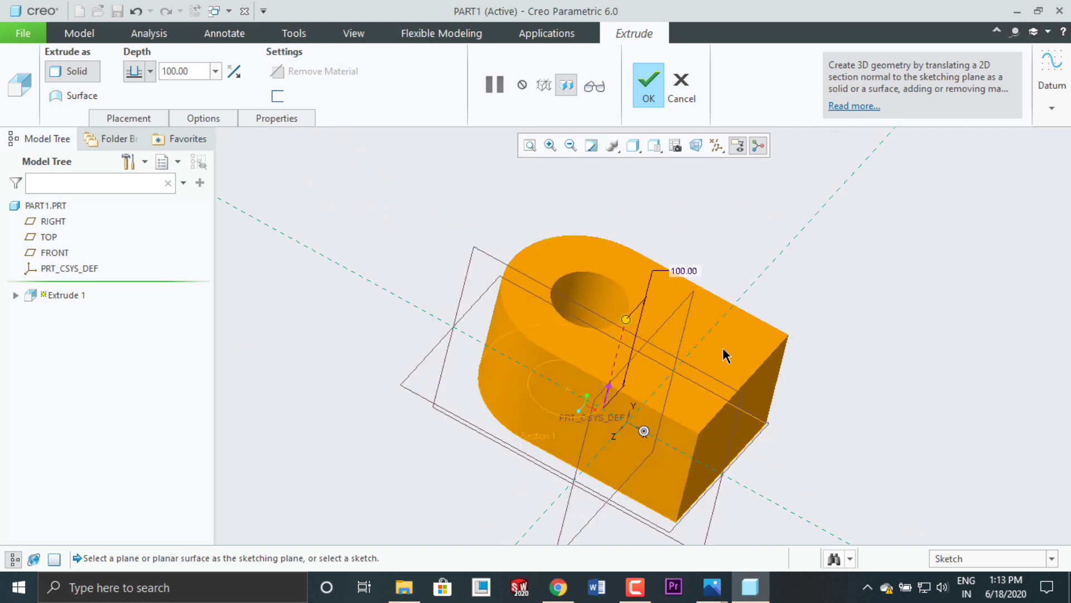
middle_click_drag(860, 402, 808, 353)
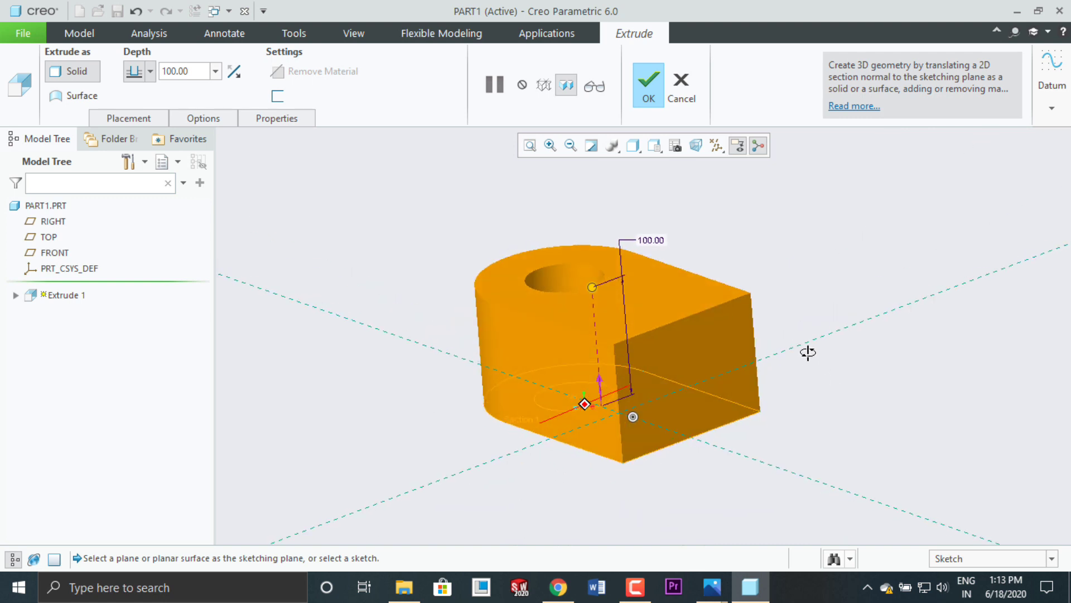
Step: Set the rounded block's extrusion depth to 150 and complete the feature
left_click(656, 242)
double_click(656, 241)
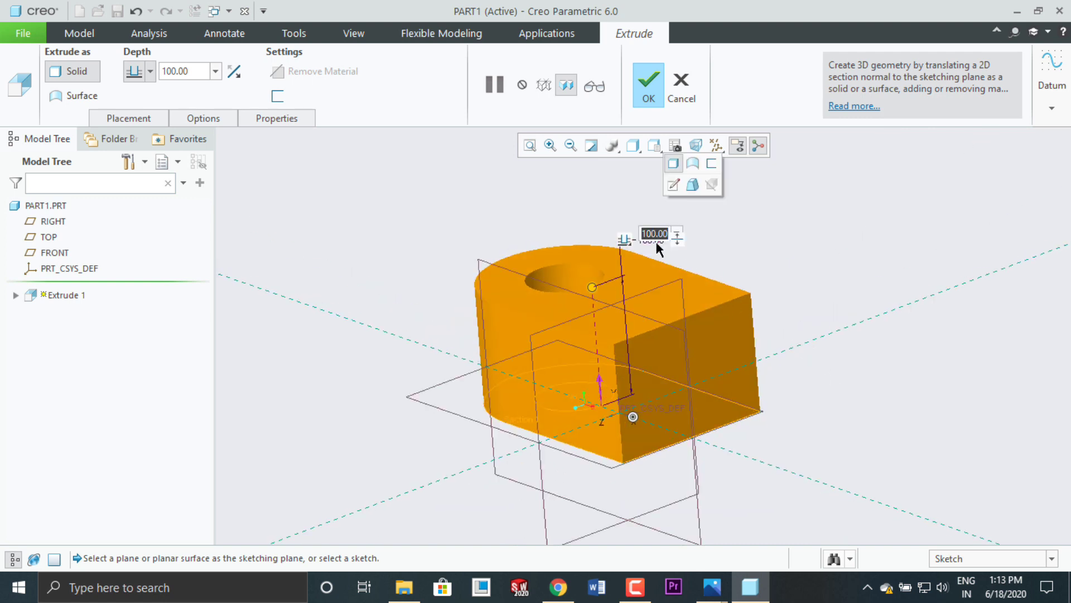
type("150")
key("Return")
left_click(649, 86)
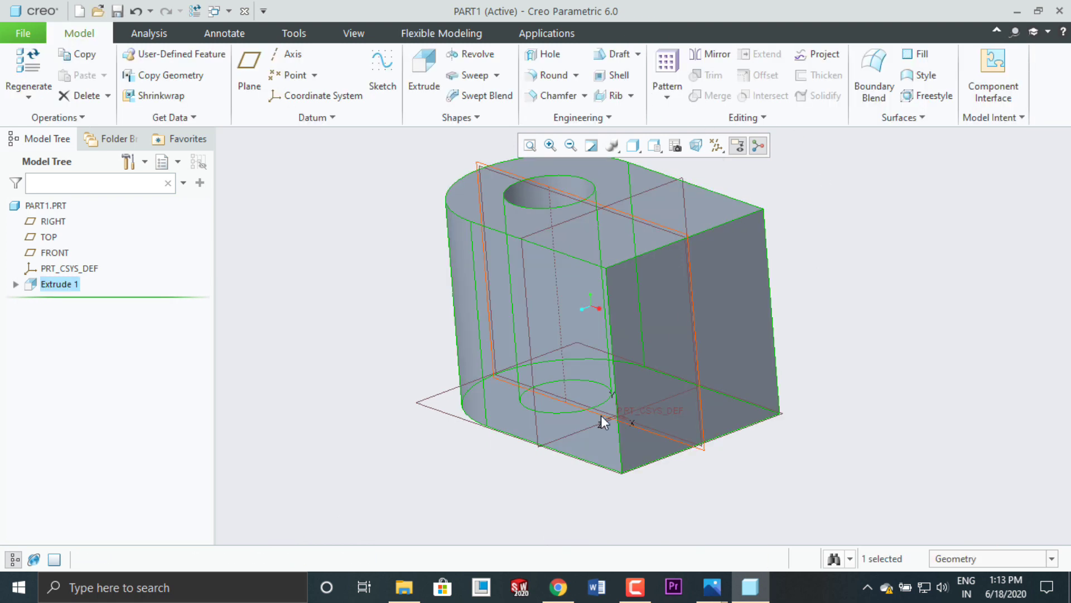
Step: Consult the 1st.jpg reference picture in Photos and start a new extrusion sketch on the TOP datum plane
key("ctrl+d")
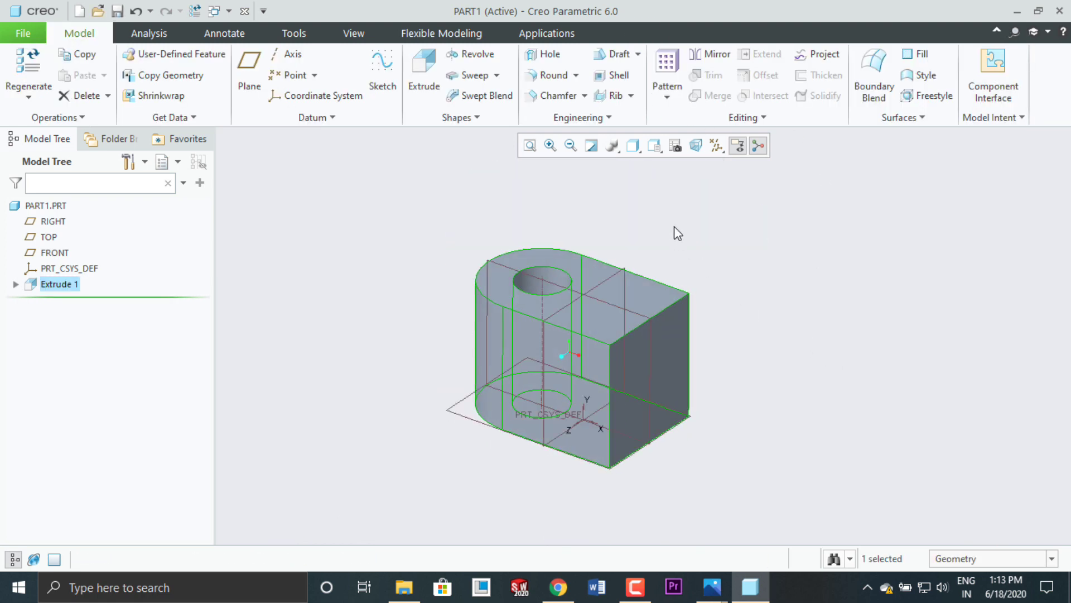
left_click(655, 145)
left_click(670, 178)
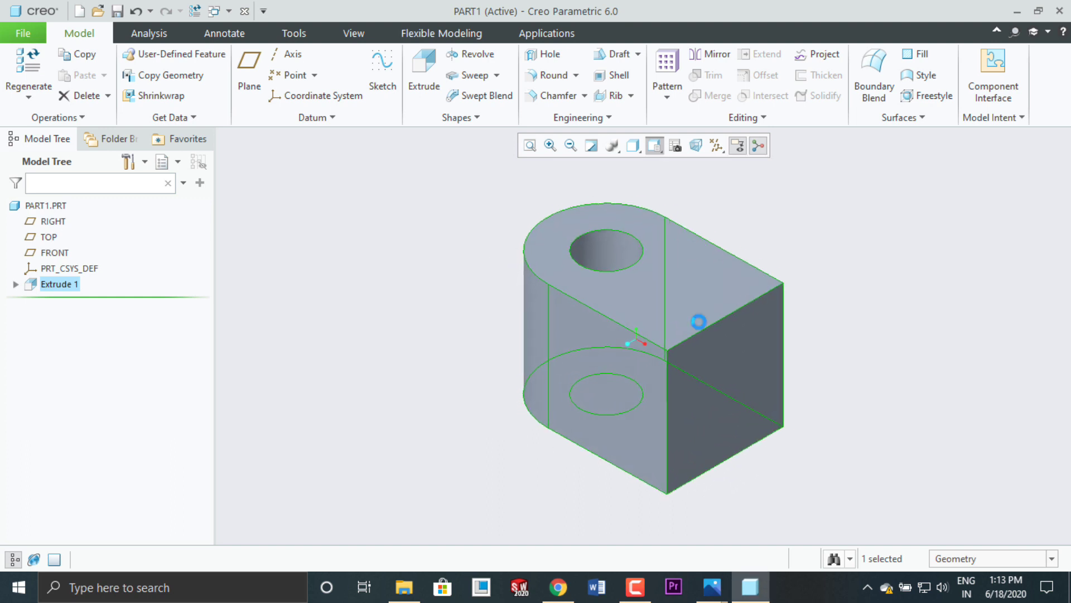
left_click(647, 595)
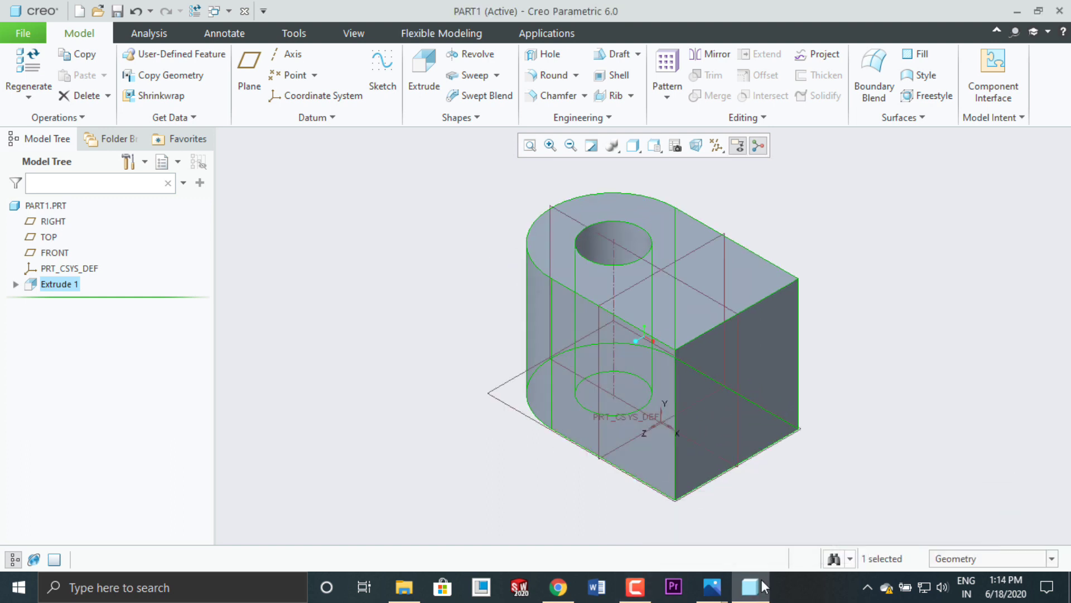
mouse_move(712, 587)
left_click(649, 507)
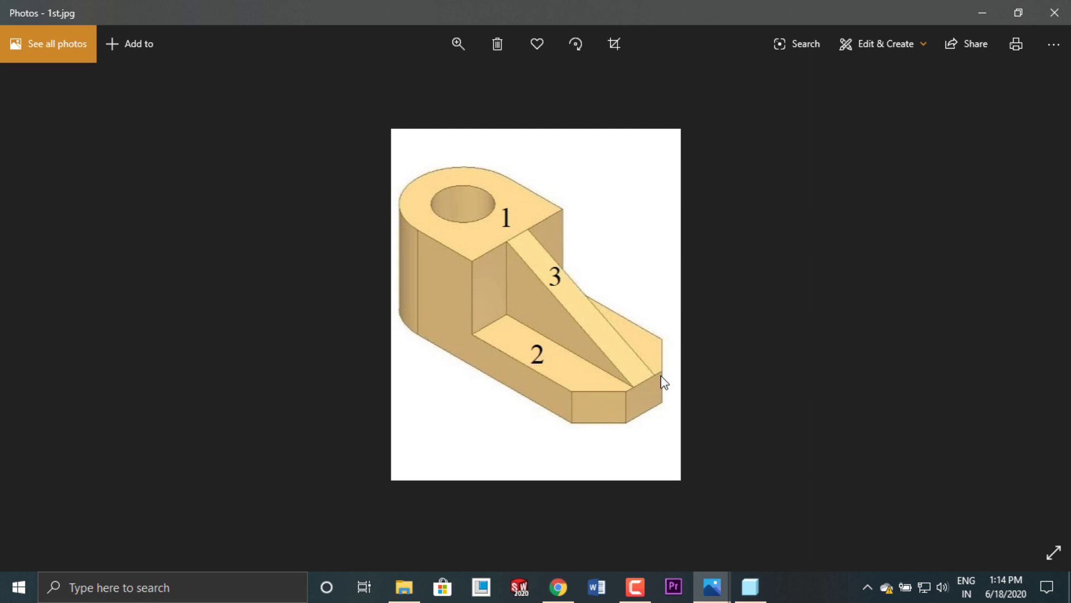
left_click(762, 594)
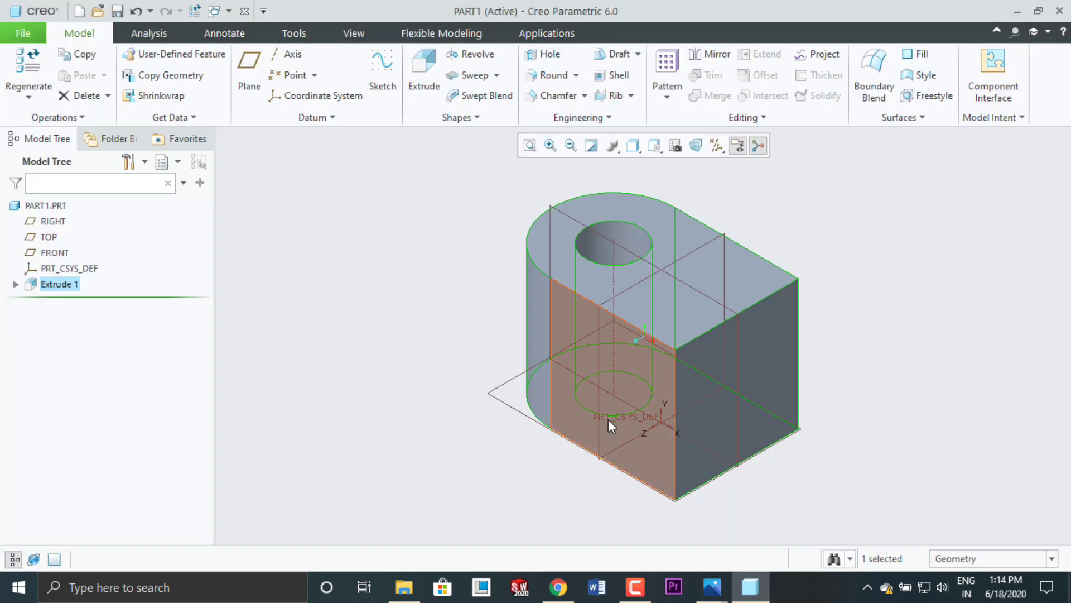
left_click(503, 386)
scroll(411, 373, "down", 4)
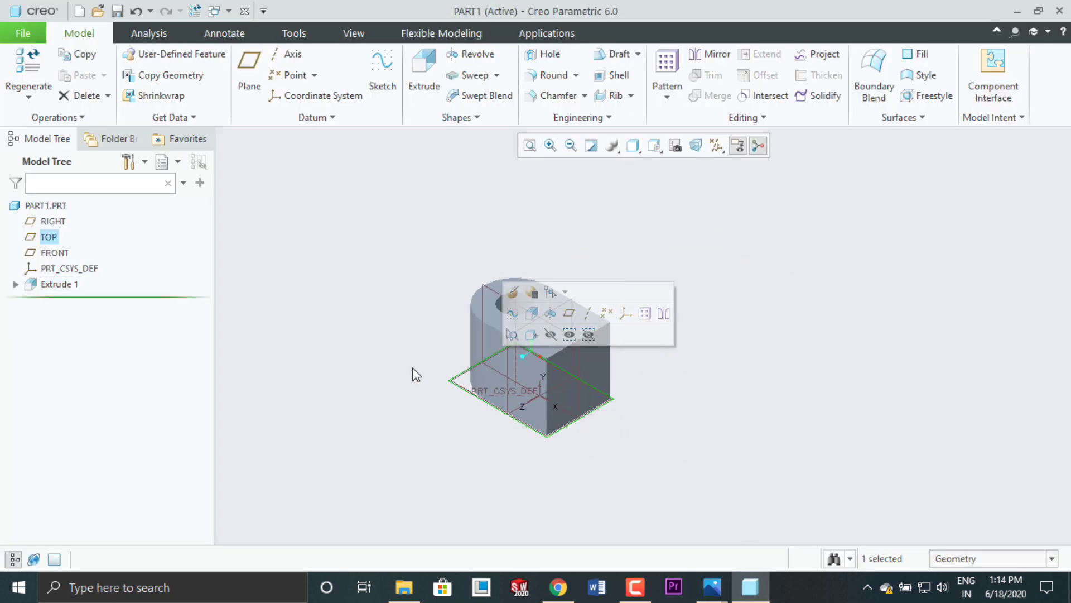
left_click(422, 83)
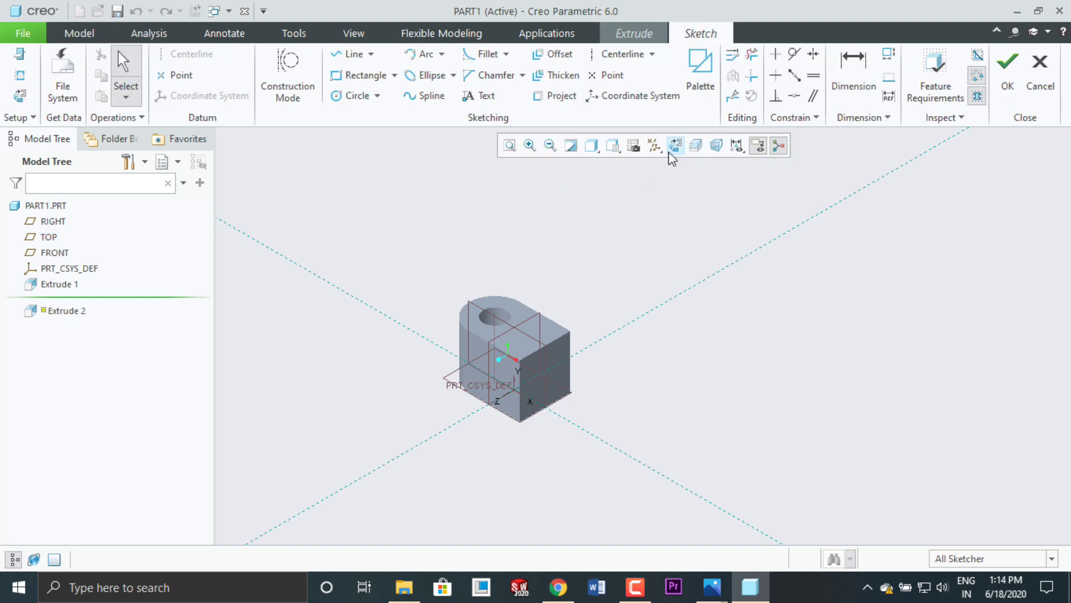
left_click(672, 148)
scroll(386, 361, "down", 1)
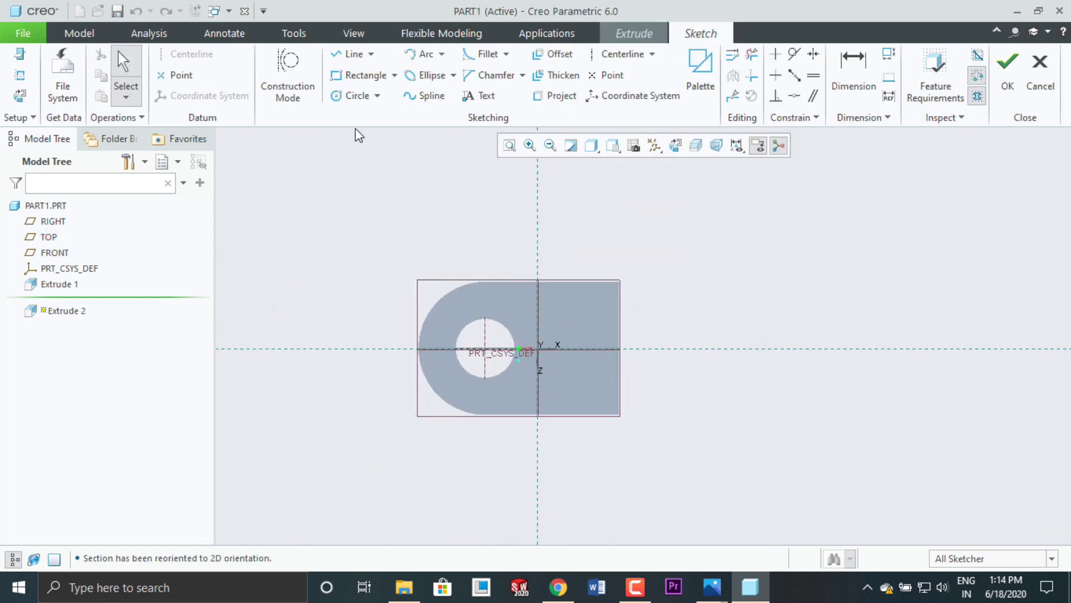
Step: Draw the plate outline from the block's flat end, with two parallel sides about 199 long and an end with angled corners
left_click(350, 54)
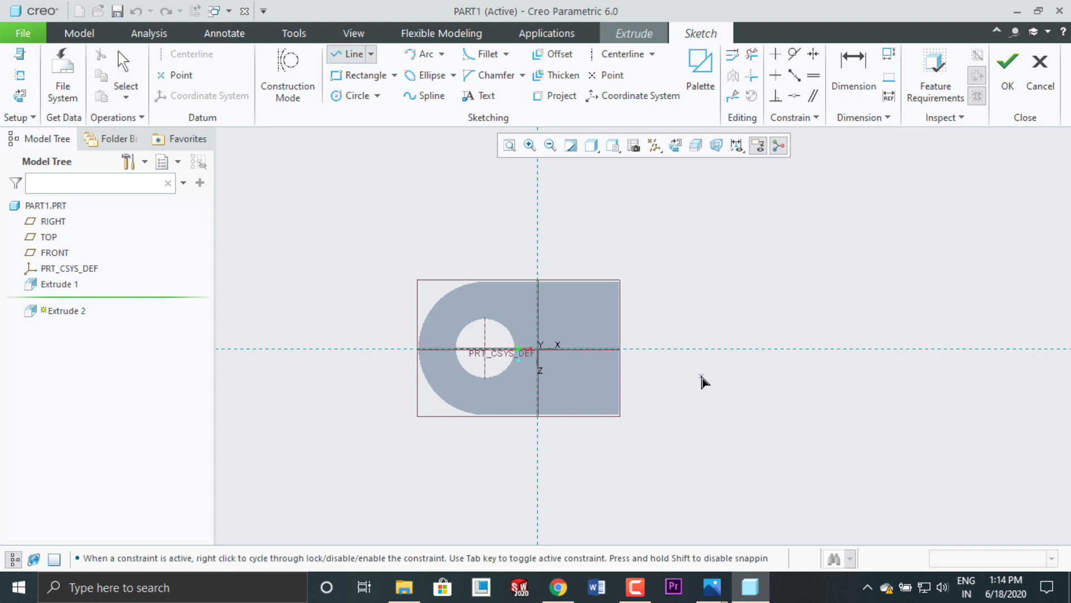
left_click(621, 414)
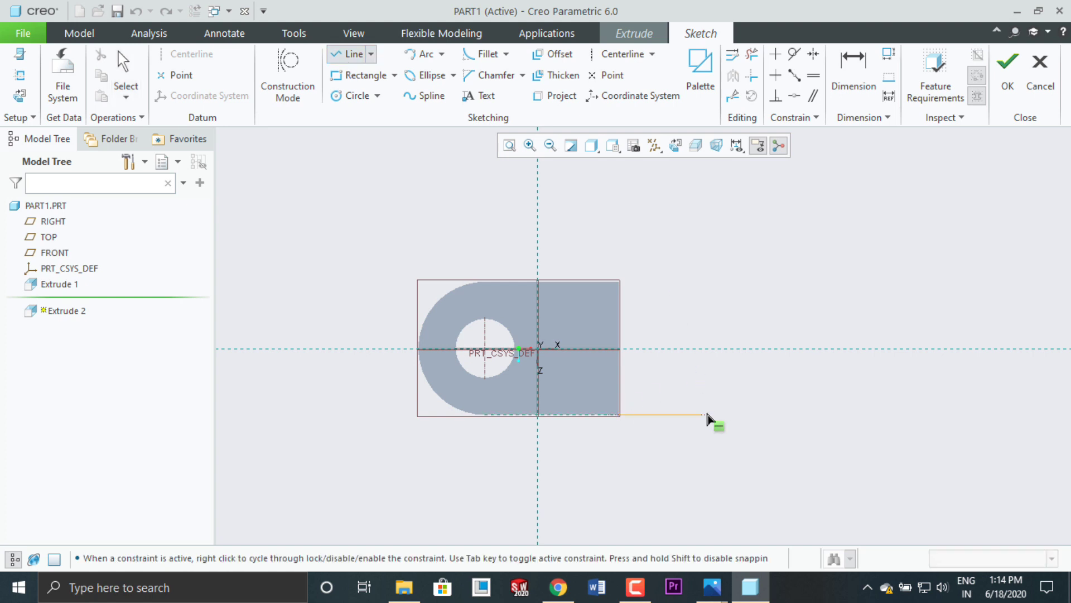
left_click(810, 414)
middle_click(810, 414)
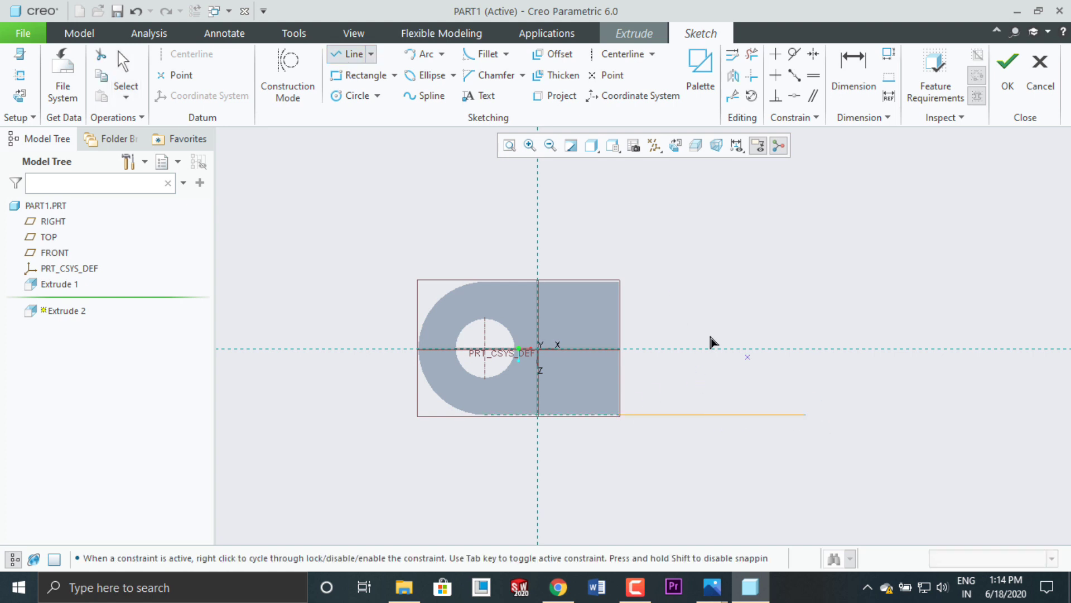
left_click(622, 282)
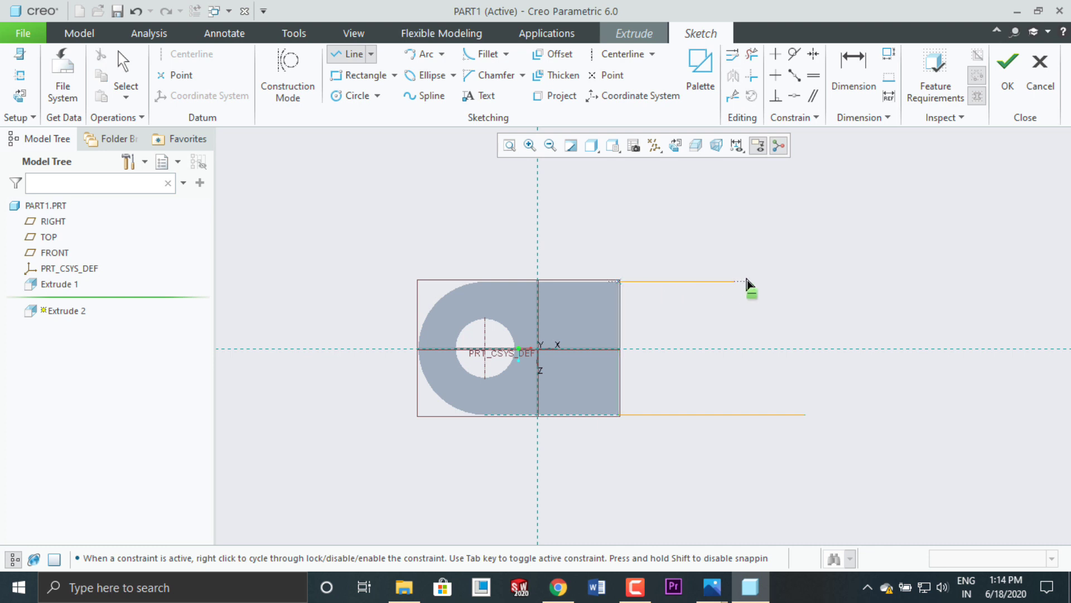
left_click(804, 282)
left_click(840, 309)
left_click(841, 376)
left_click(805, 415)
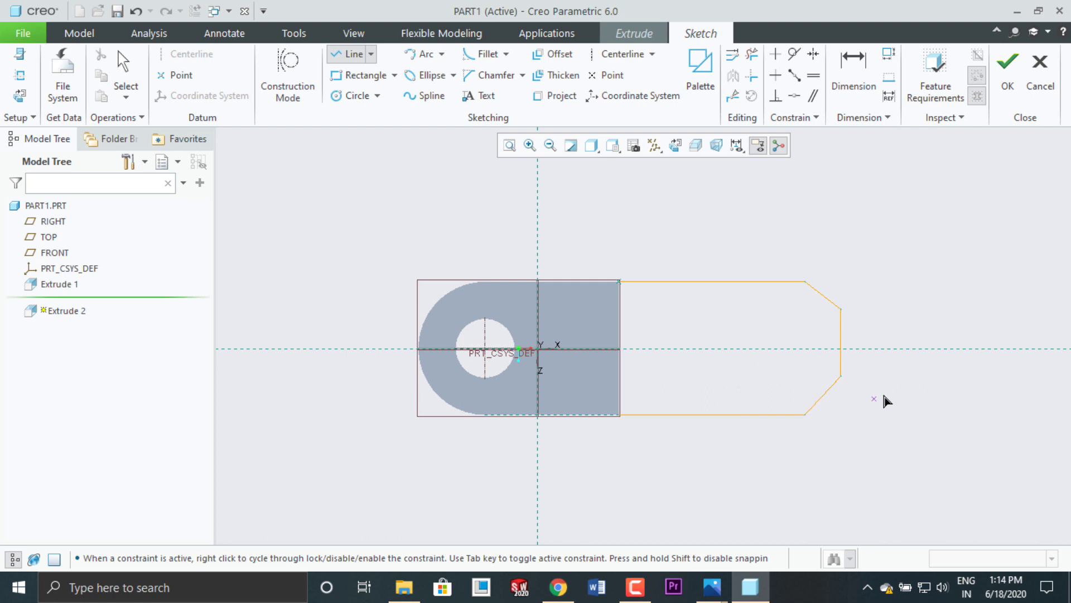
middle_click(881, 257)
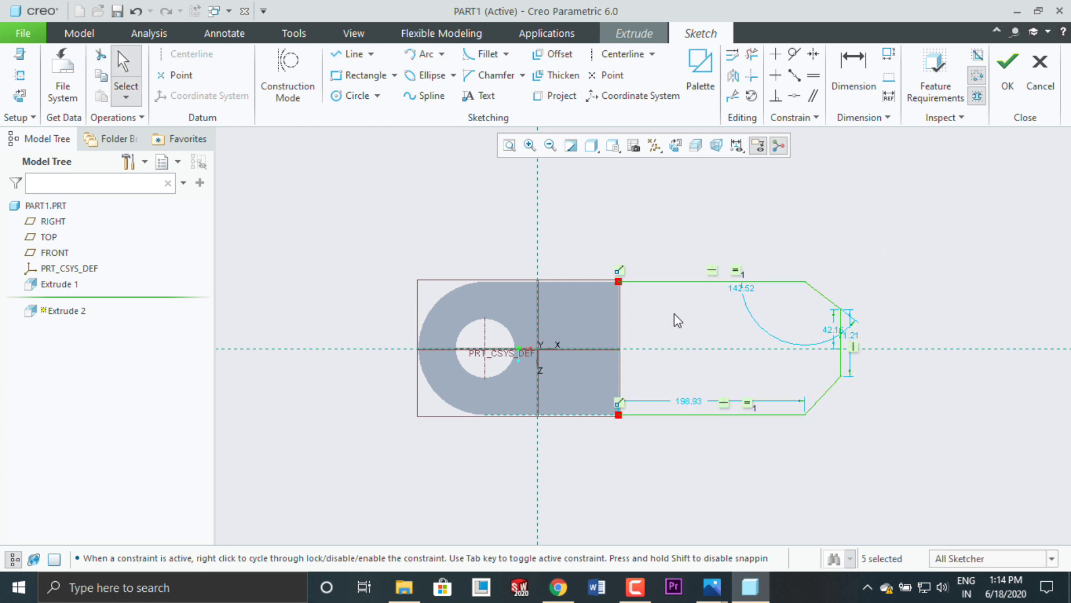
Step: Close the plate outline with a line along the block's flat edge
left_click(350, 54)
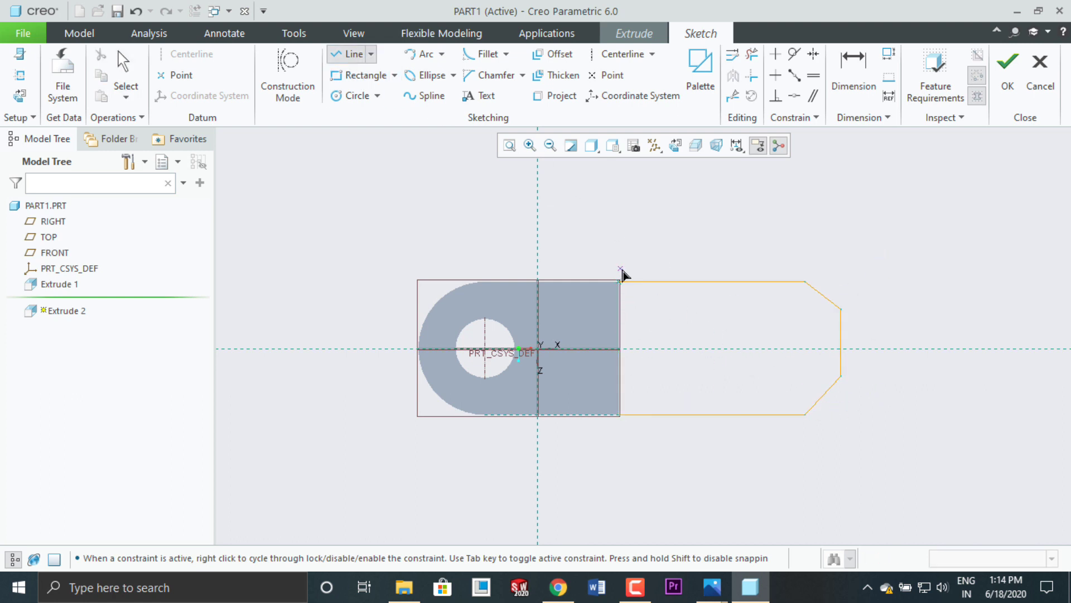
left_click(619, 414)
middle_click(755, 229)
middle_click(755, 229)
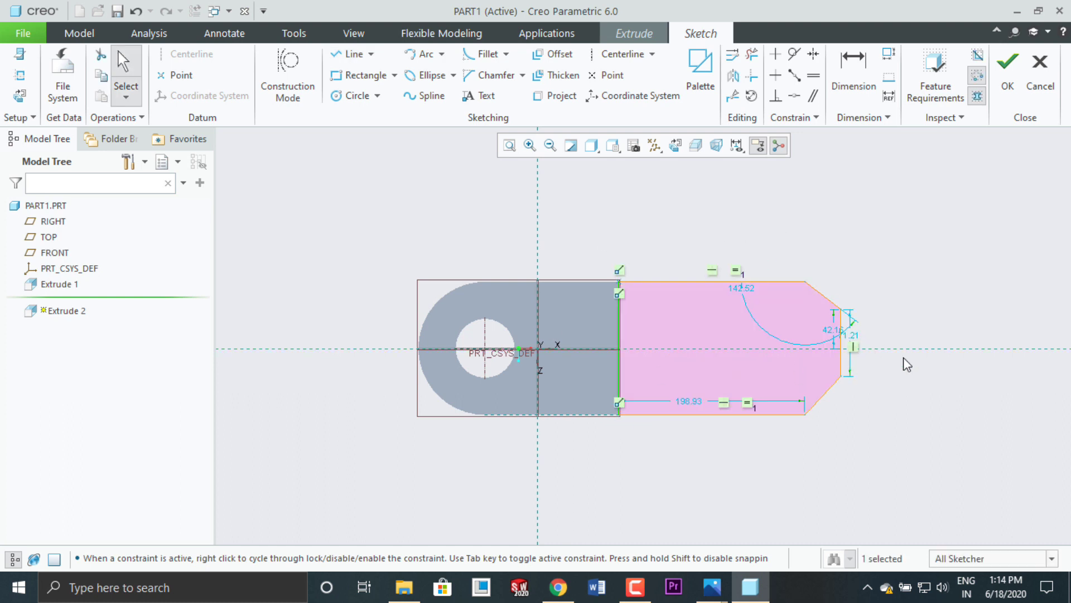
Step: Trim away the plate outline's angled end and redraw it with a vertical edge and evenly angled corners at about 139°
left_click(753, 55)
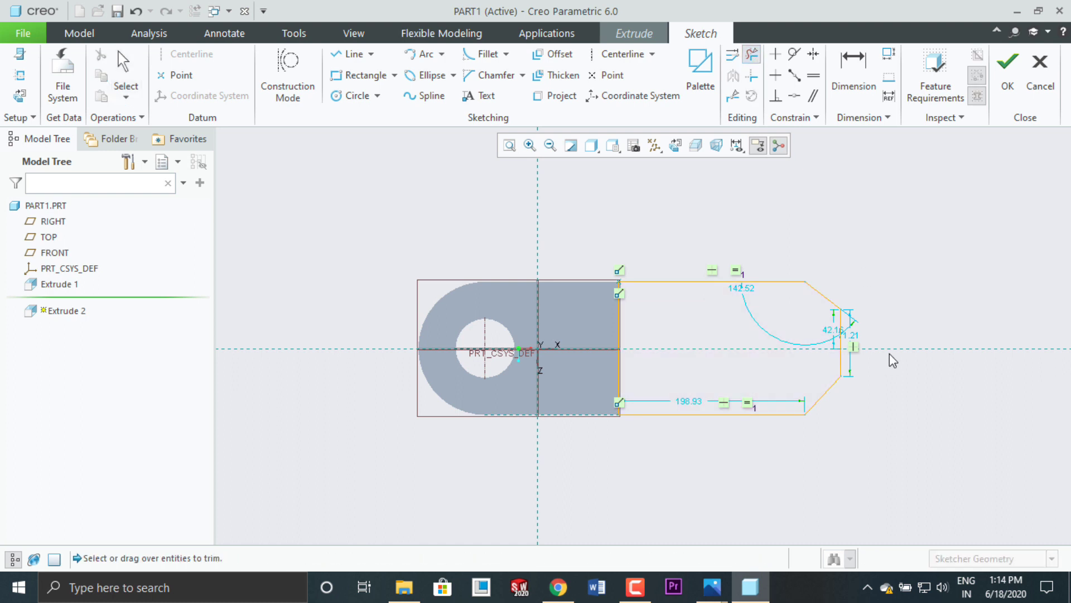
mouse_move(837, 293)
left_mouse_down()
mouse_move(866, 337)
mouse_move(846, 351)
mouse_move(844, 397)
mouse_move(803, 354)
left_mouse_up()
left_click(352, 54)
left_click(805, 414)
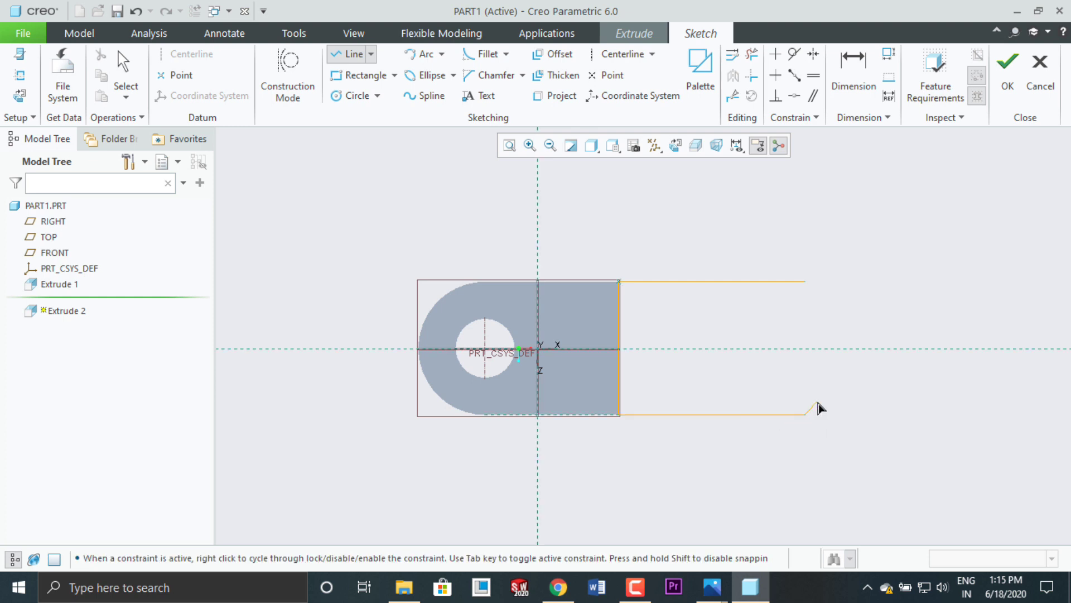
left_click(842, 382)
left_click(843, 314)
left_click(805, 281)
middle_click(886, 269)
middle_click(886, 269)
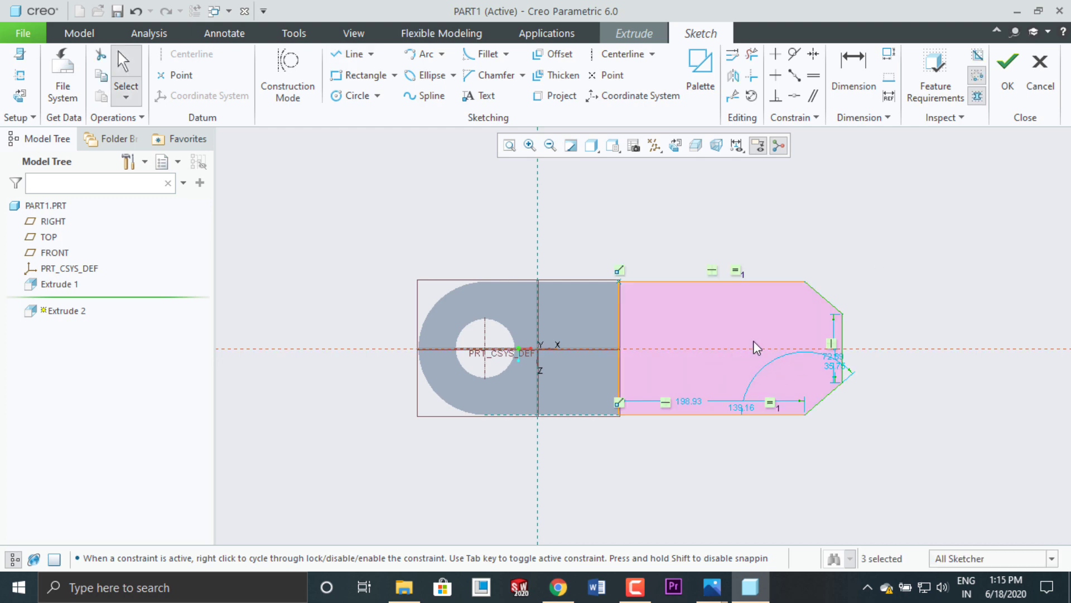
Step: Finish the plate sketch, extrude it to a depth of 33.70 and return the model to its default orientation
left_click(1007, 67)
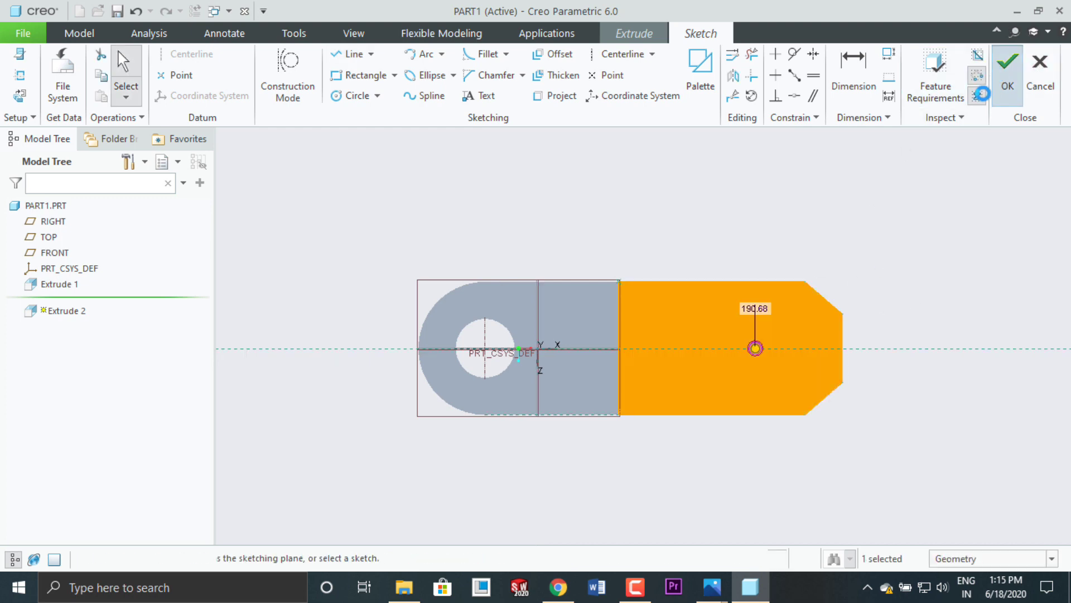
mouse_move(744, 421)
middle_mouse_down()
mouse_move(696, 417)
mouse_move(687, 373)
mouse_move(627, 299)
middle_mouse_up()
left_click_drag(735, 269, 737, 383)
middle_click_drag(736, 384, 826, 365)
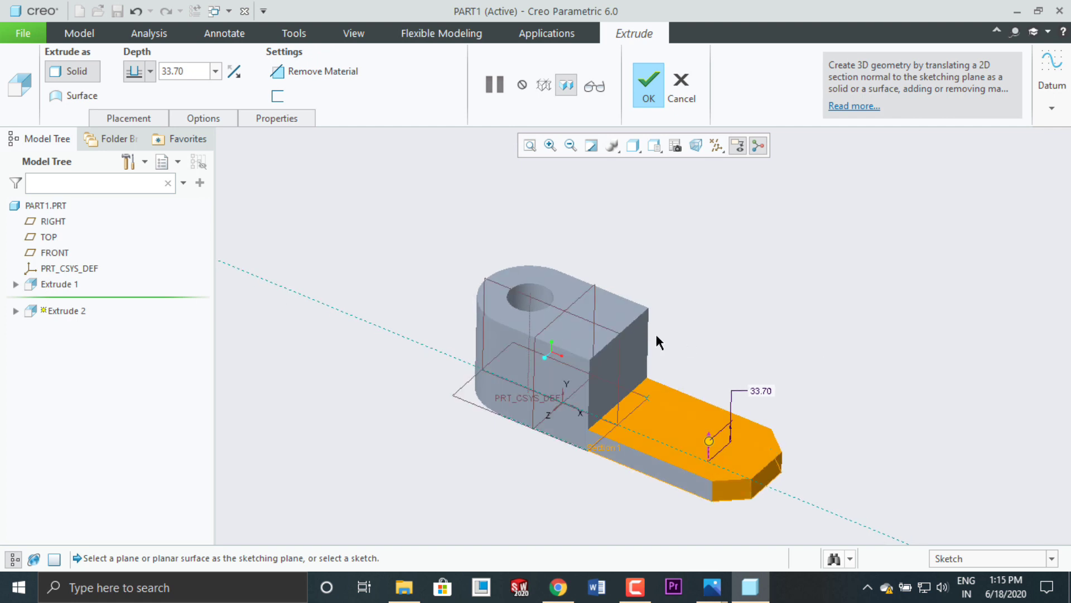
left_click(648, 89)
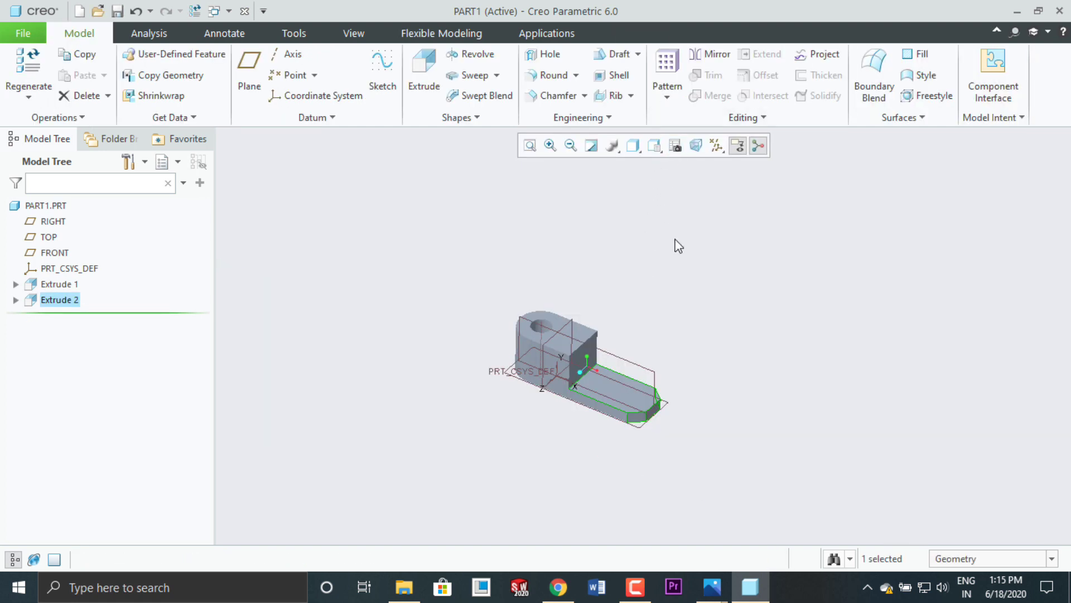
left_click(655, 145)
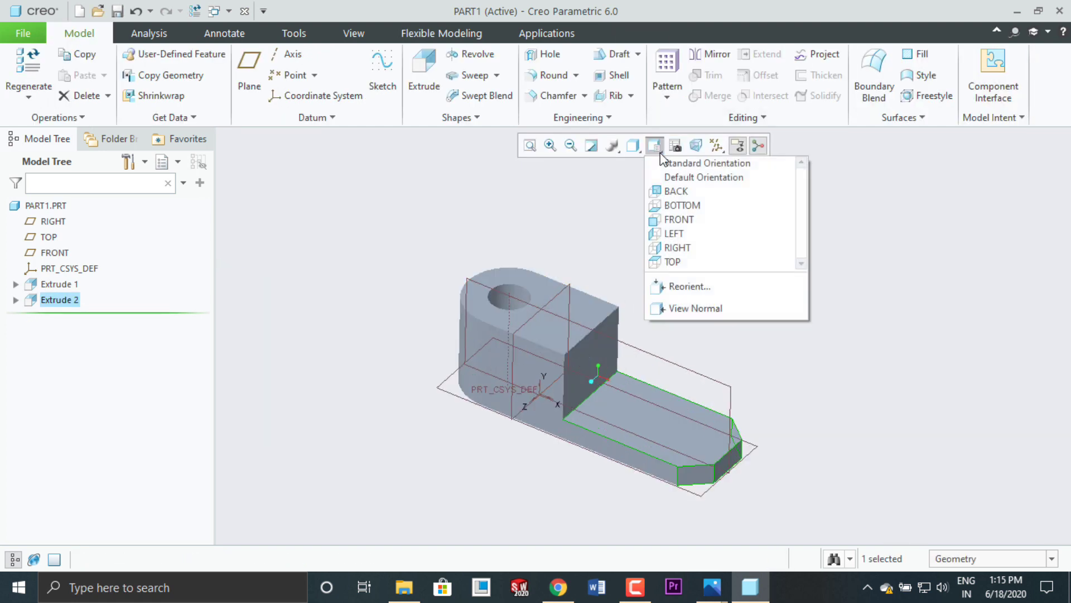
left_click(682, 175)
left_click(897, 267)
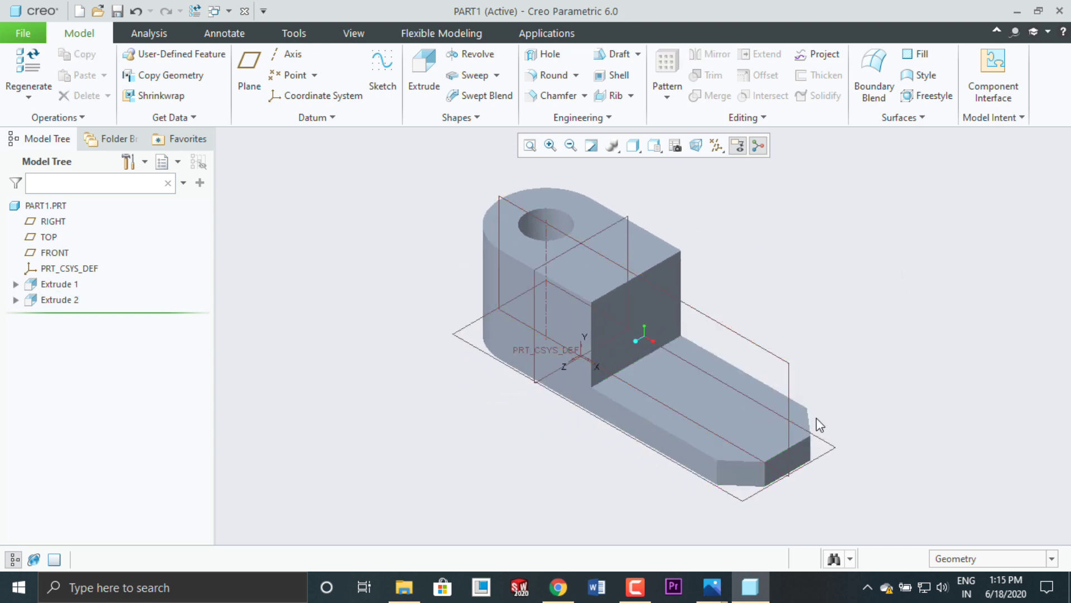
Step: Consult the 1st.jpg reference picture in Photos and start a Profile Rib sketch in Creo on the FRONT datum plane
mouse_move(712, 586)
left_click(665, 503)
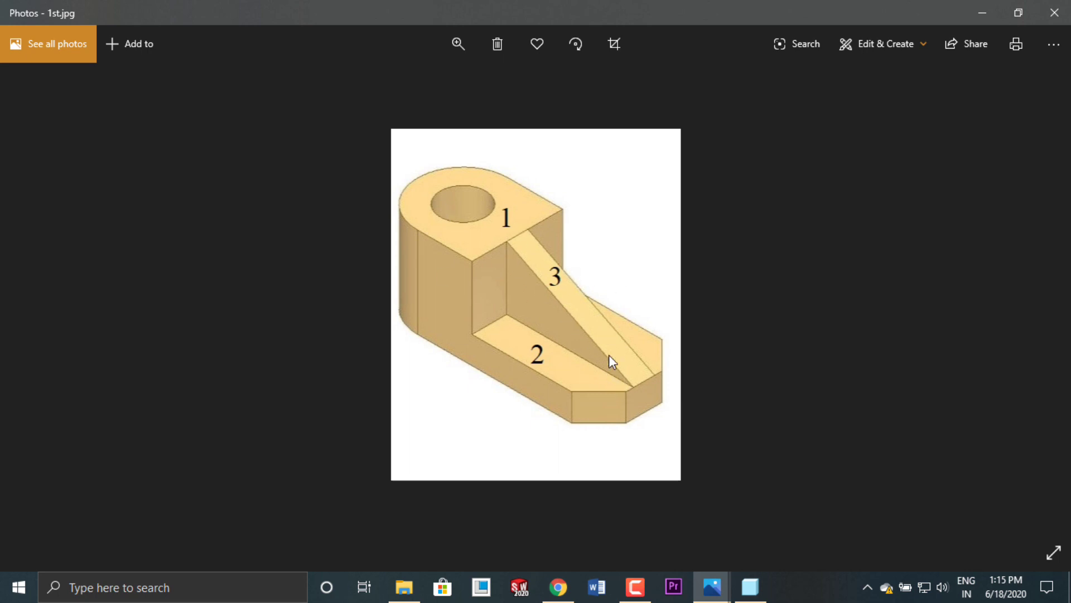
left_click(749, 587)
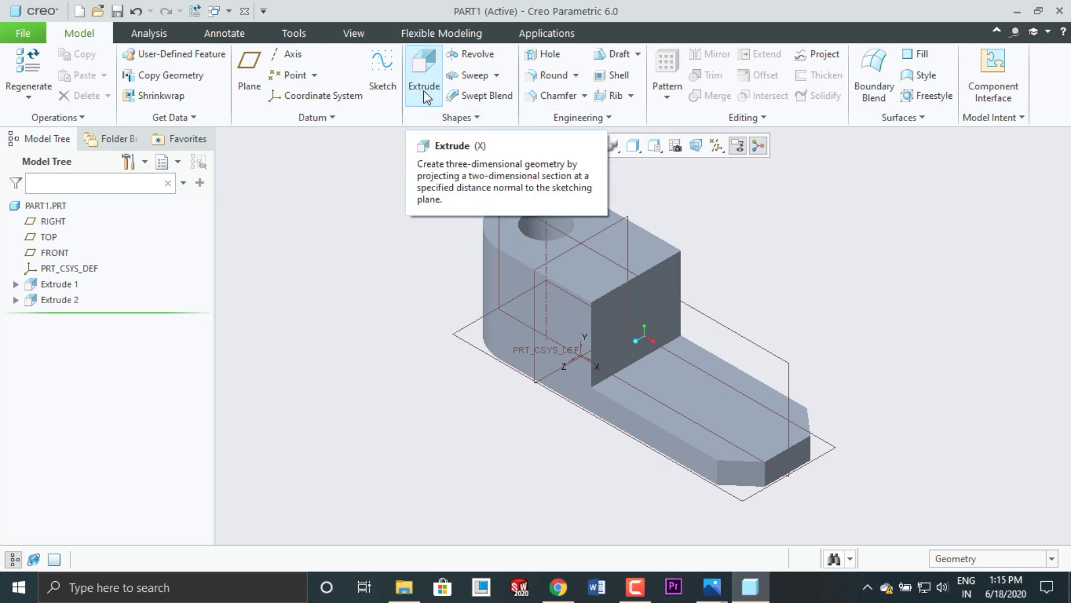
left_click(631, 96)
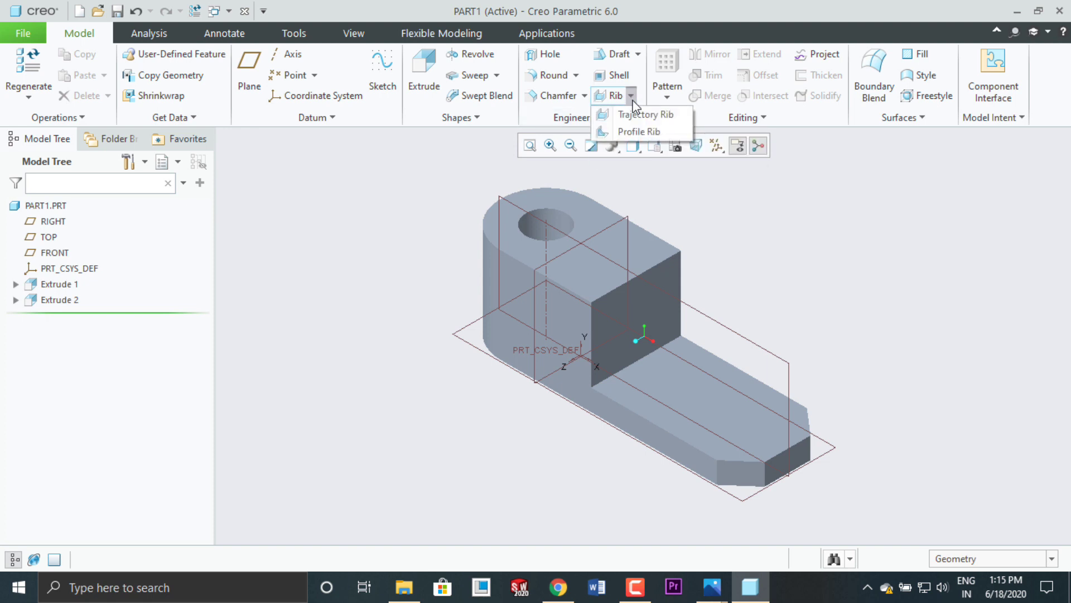
left_click(649, 130)
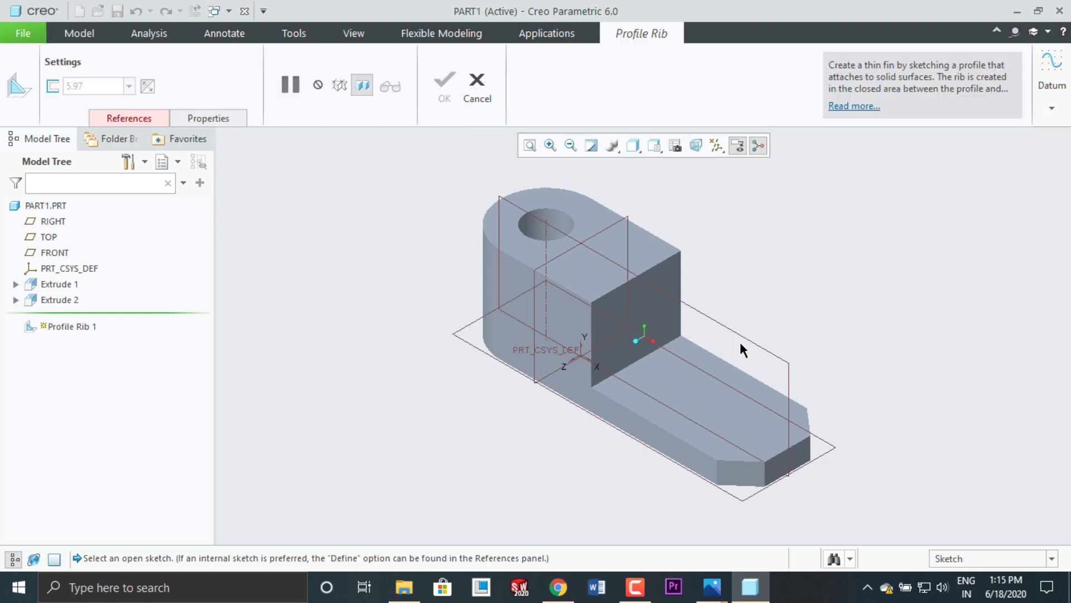
left_click(129, 118)
left_click(241, 154)
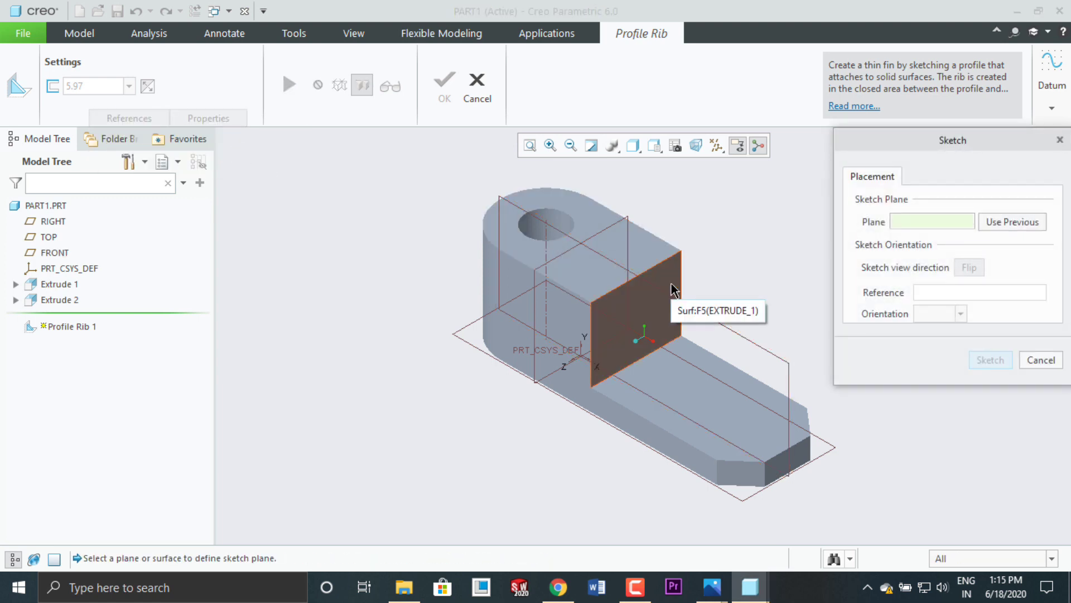
left_click(699, 315)
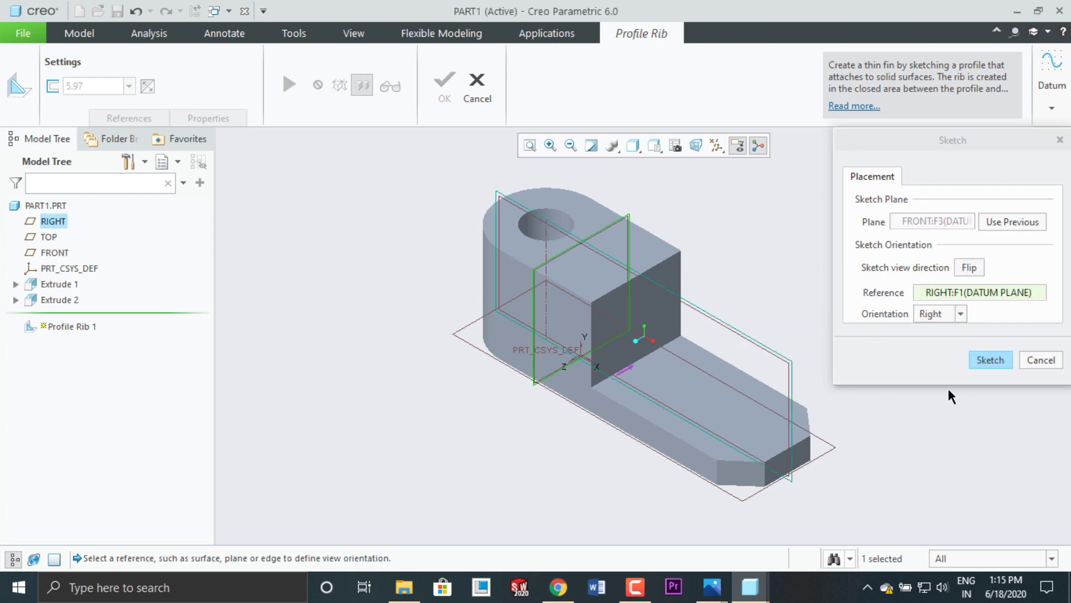
left_click(990, 360)
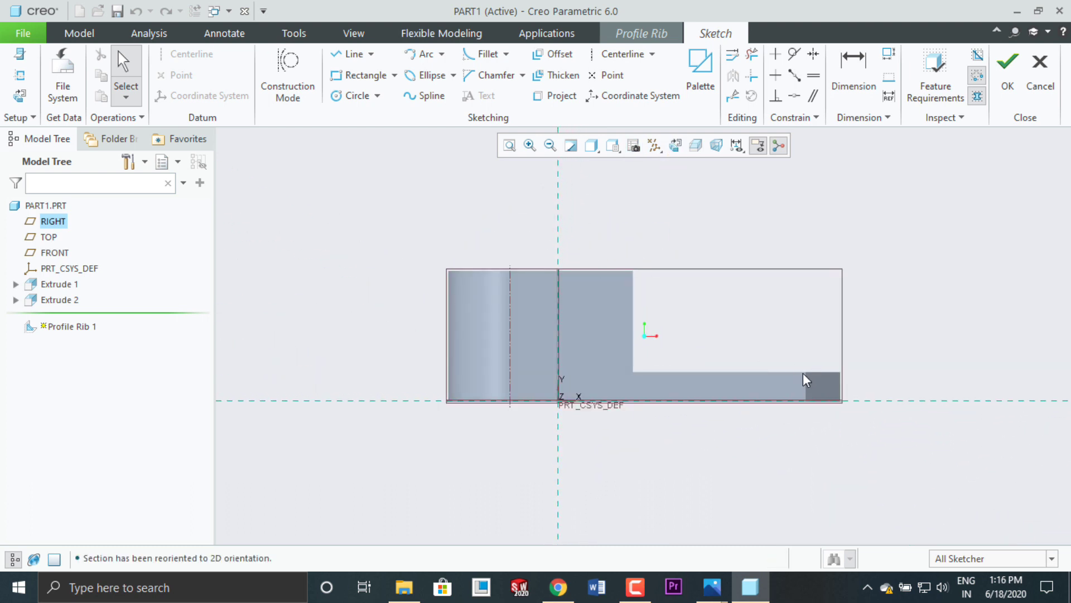
Step: Sketch the rib profile as a sloping line from the block's upper corner to partway along the plate's top, and finish the sketch
scroll(820, 271, "down", 2)
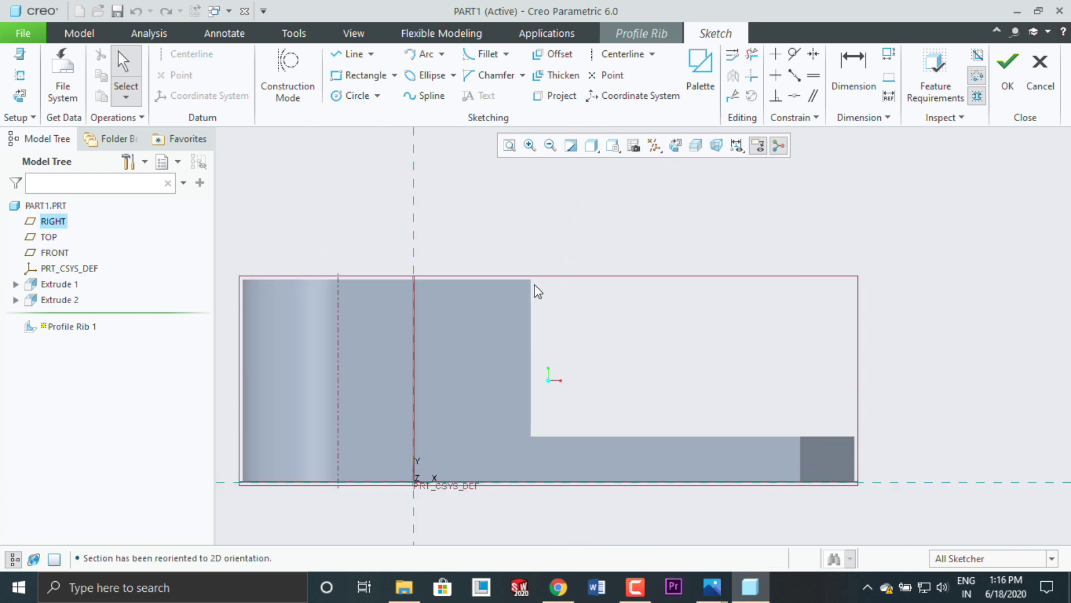
left_click(351, 54)
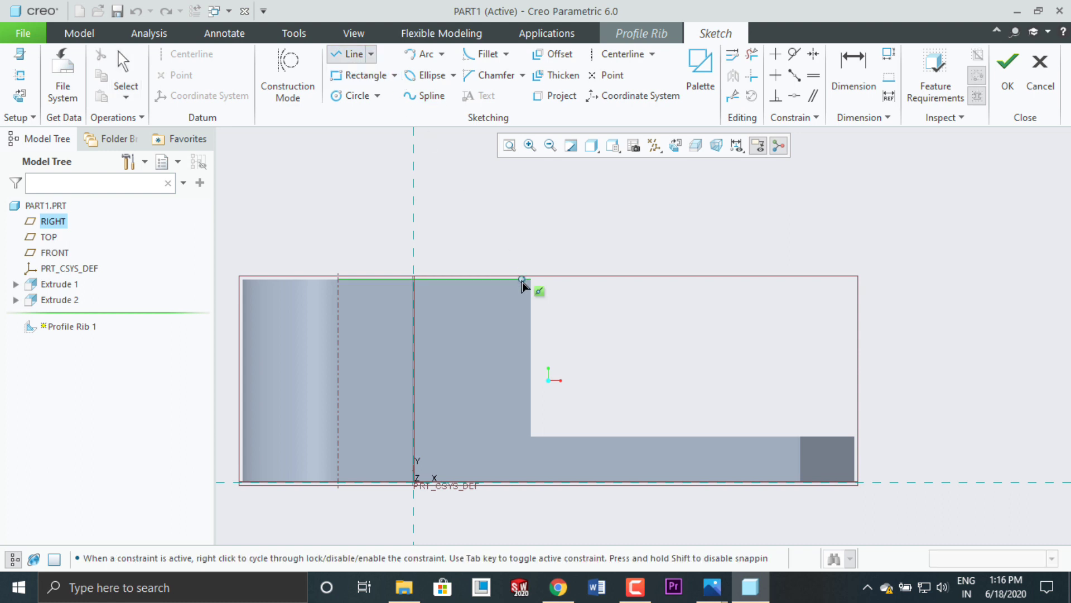
left_click(531, 280)
left_click(722, 436)
middle_click(850, 222)
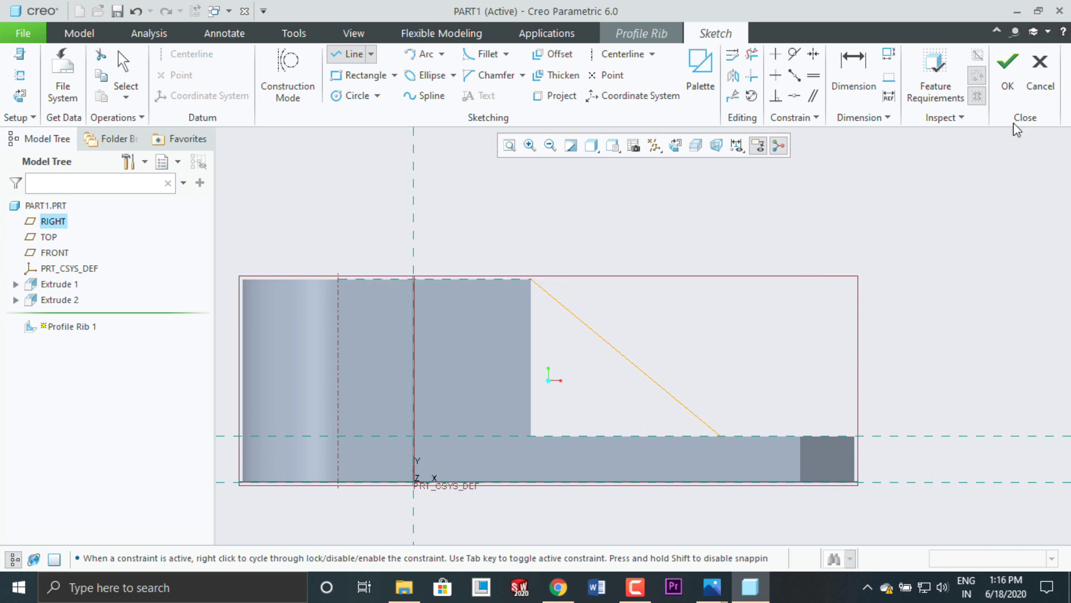
left_click(1008, 66)
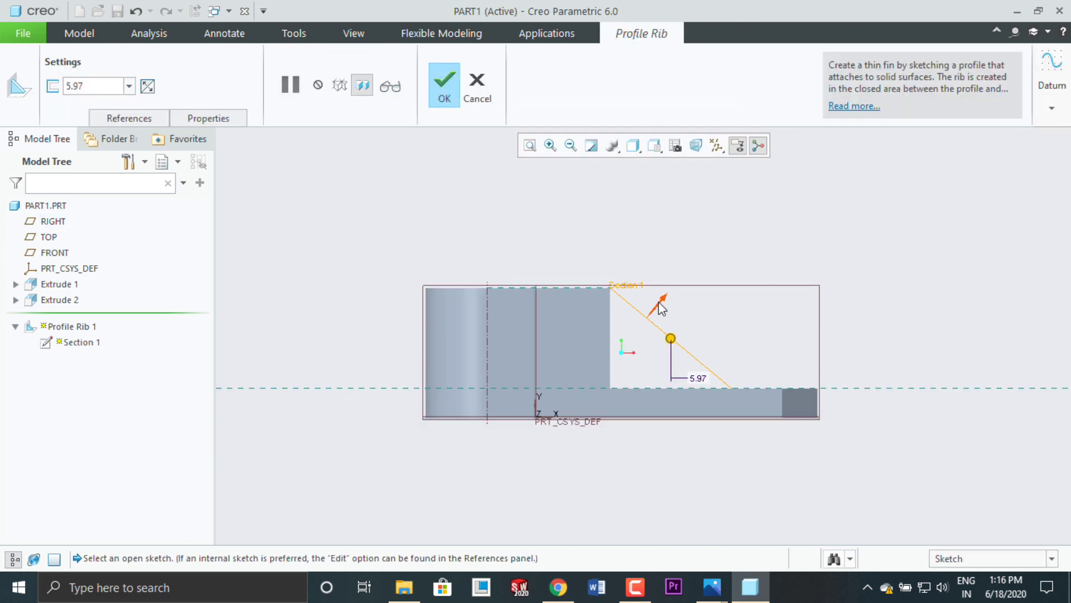
Step: Flip the rib's material side so it fills the area between the sloping line, the block and the plate
scroll(660, 304, "down", 3)
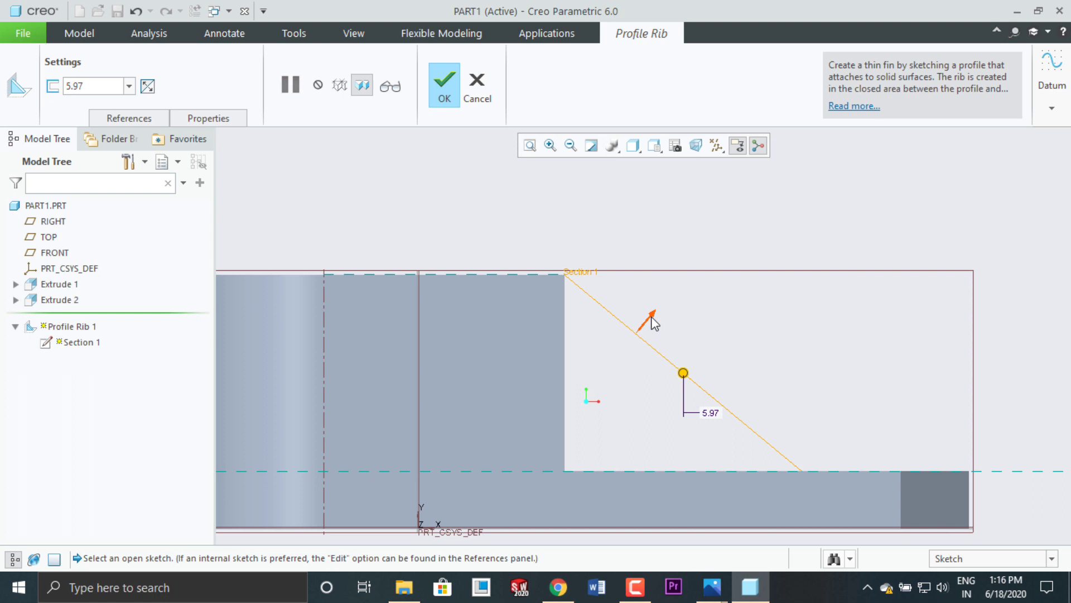
left_click(648, 320)
scroll(598, 307, "up", 3)
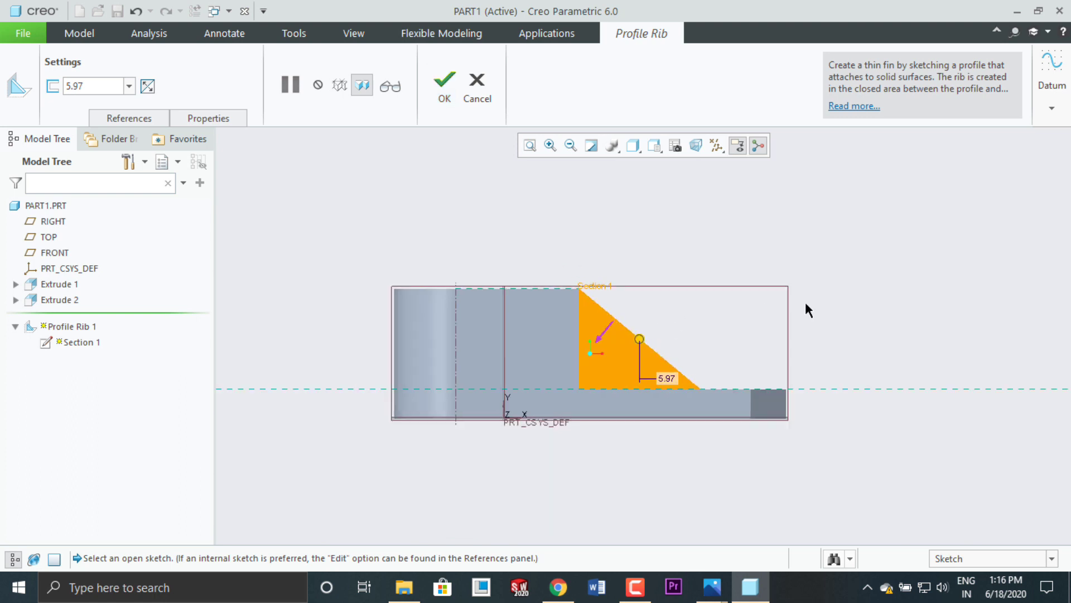
middle_click_drag(904, 294, 901, 315)
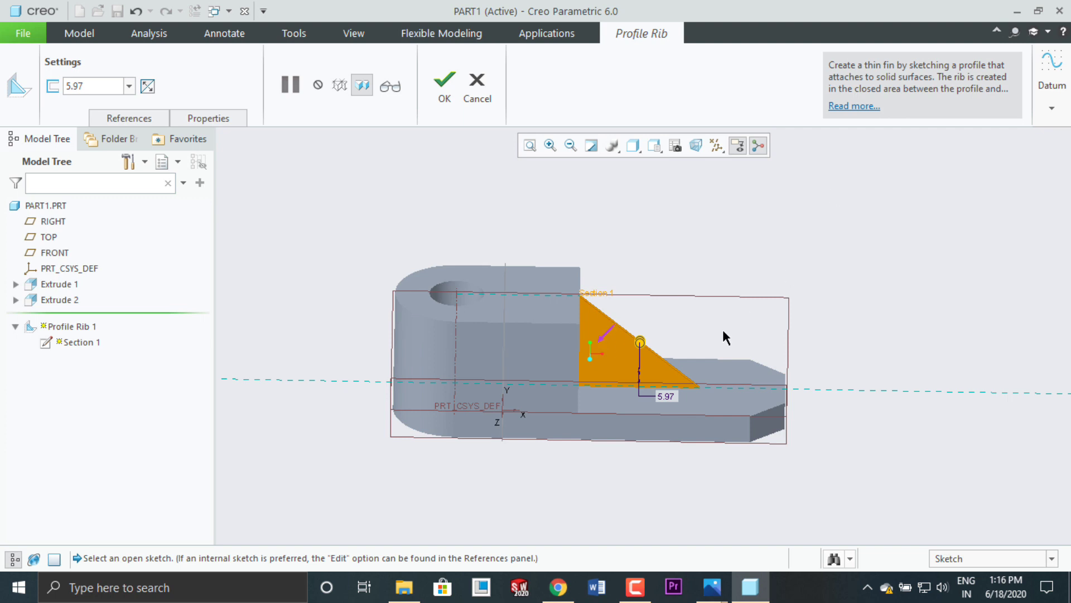
Step: Set the rib's thickness to 25 and complete the rib
scroll(628, 341, "down", 3)
middle_click_drag(836, 292, 741, 337)
scroll(564, 360, "up", 5)
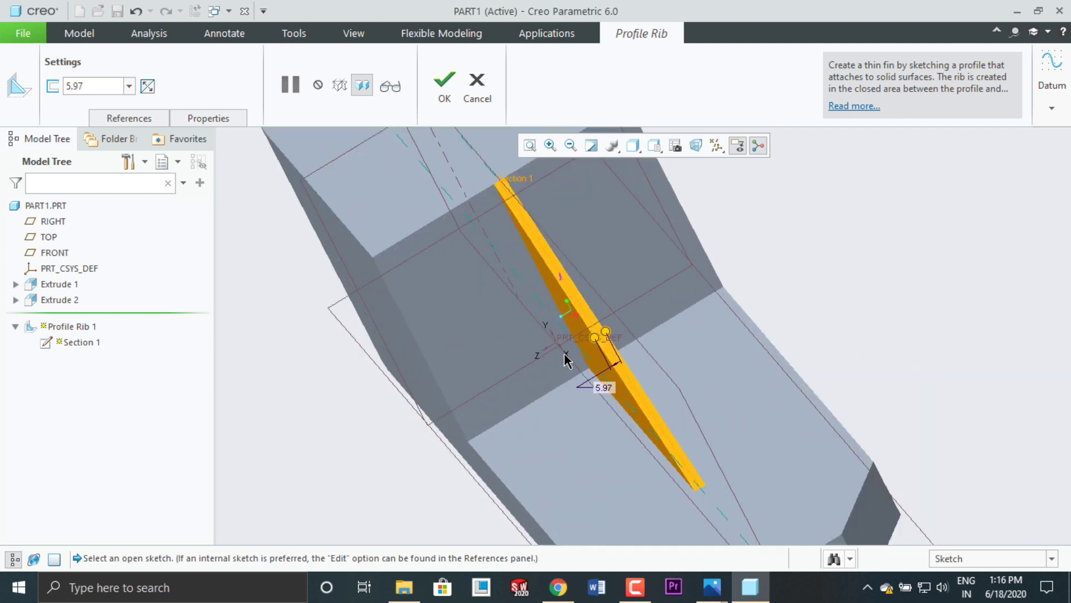
scroll(597, 338, "up", 2)
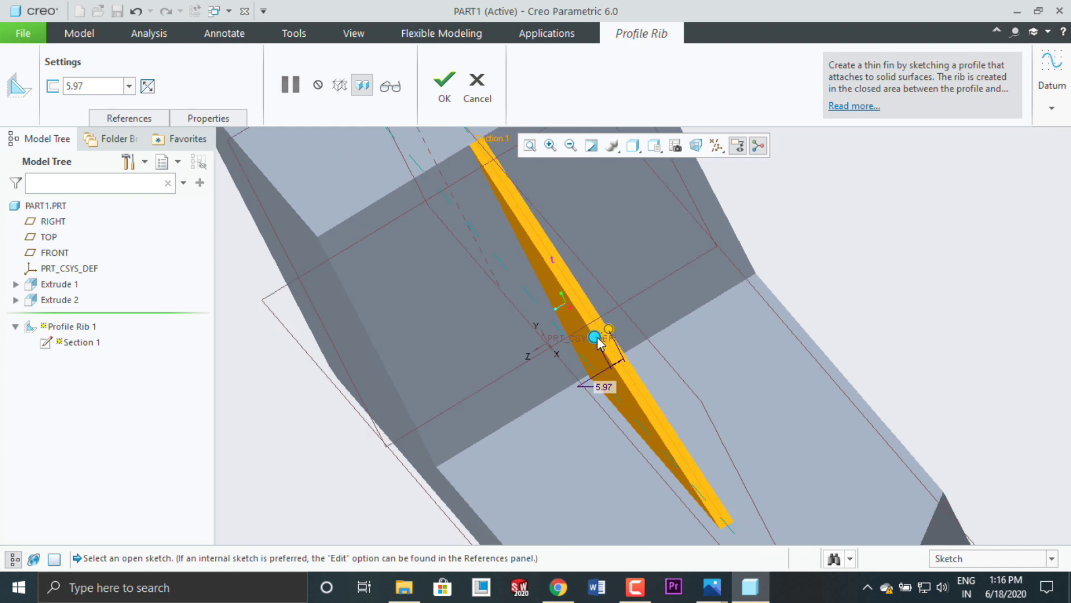
left_click_drag(595, 337, 574, 350)
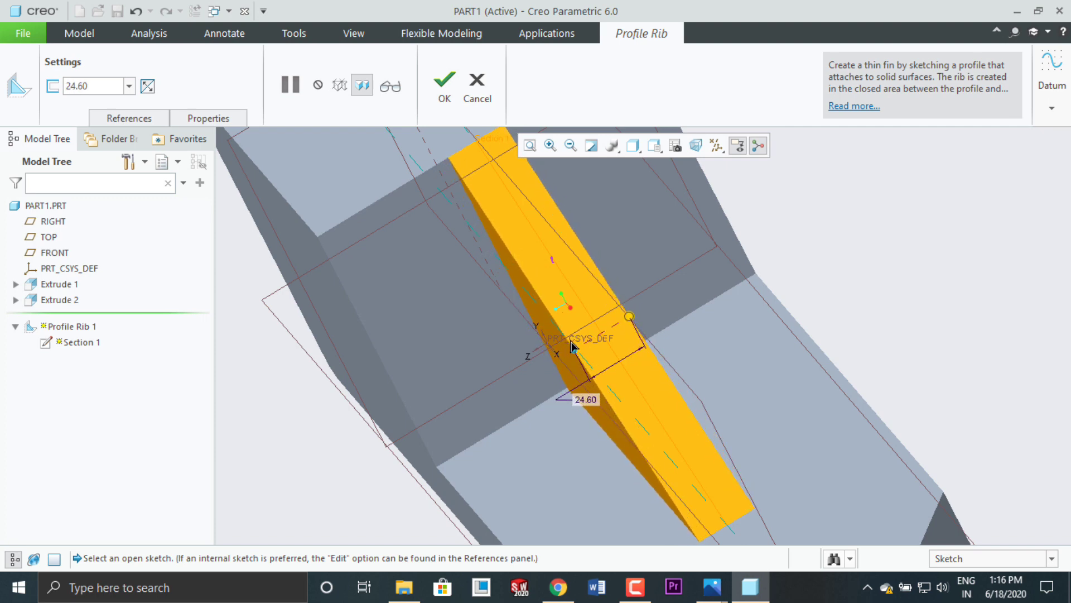
double_click(585, 399)
type("25")
key("Return")
scroll(834, 291, "down", 2)
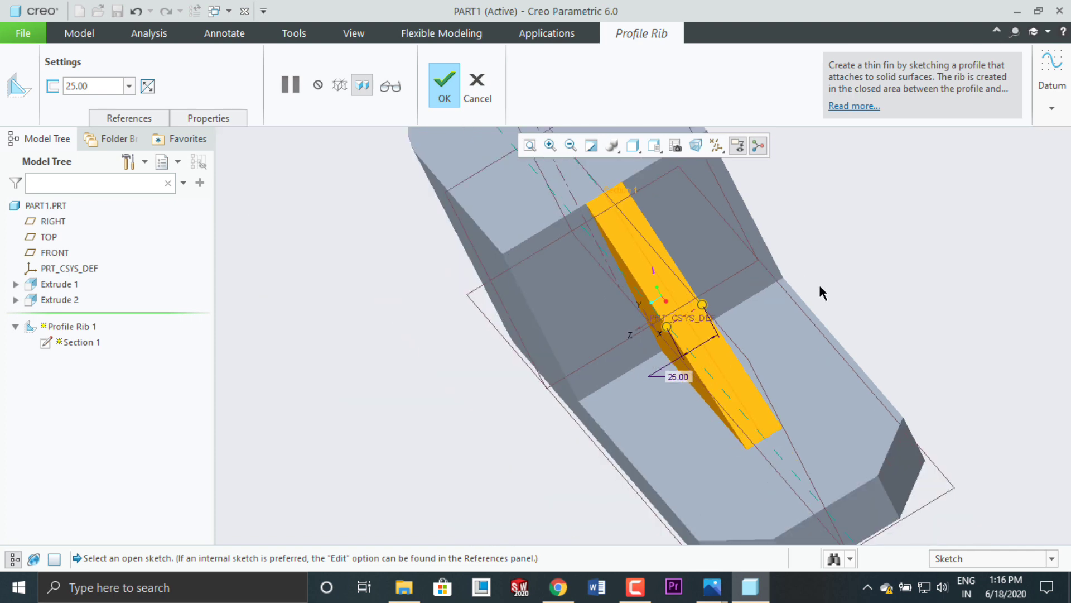
left_click(432, 98)
Step: Return the model to its default orientation and compare the rib with the 1st.jpg reference picture in Photos
left_click(655, 145)
left_click(695, 179)
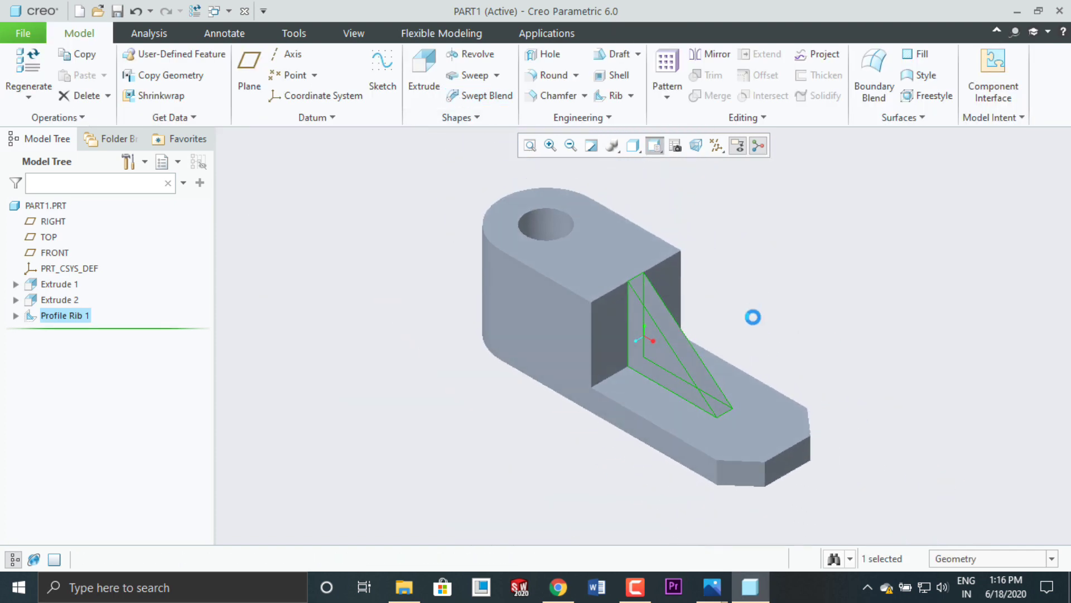
left_click(815, 329)
scroll(718, 363, "up", 2)
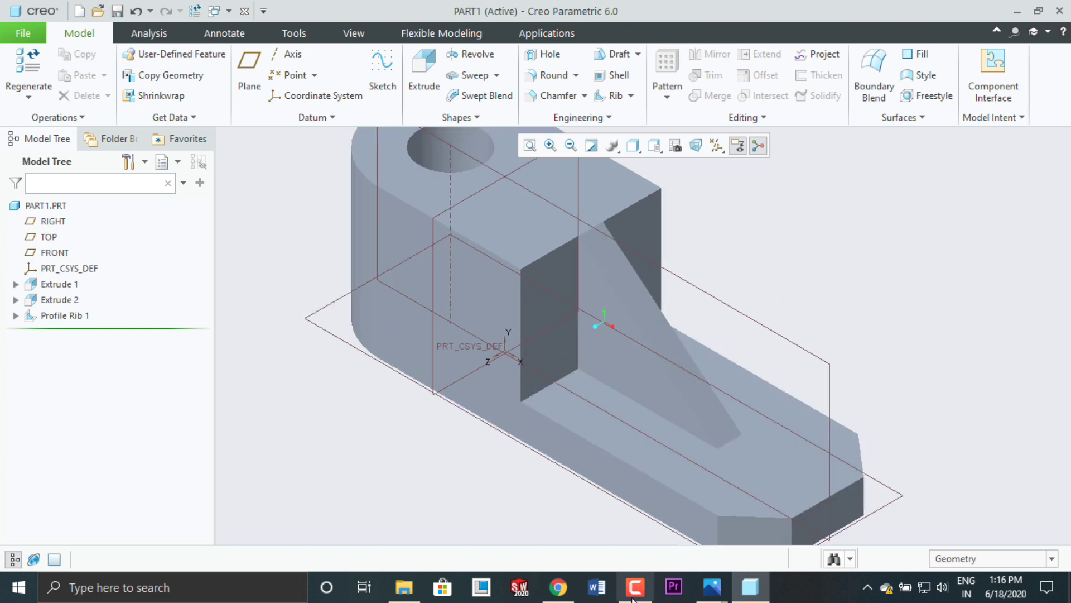
mouse_move(713, 587)
left_click(674, 510)
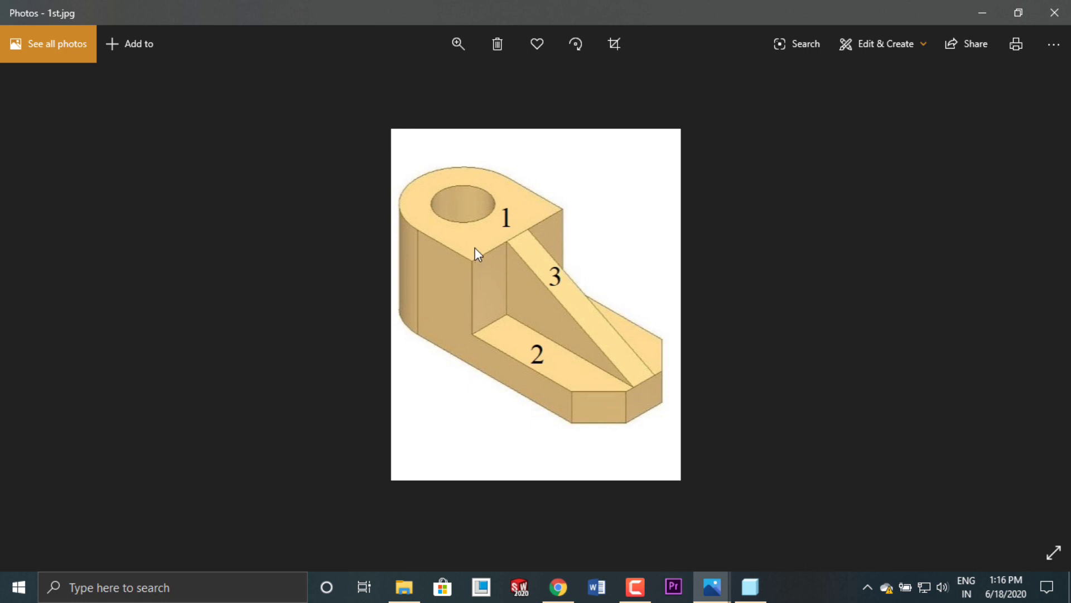
left_click(749, 584)
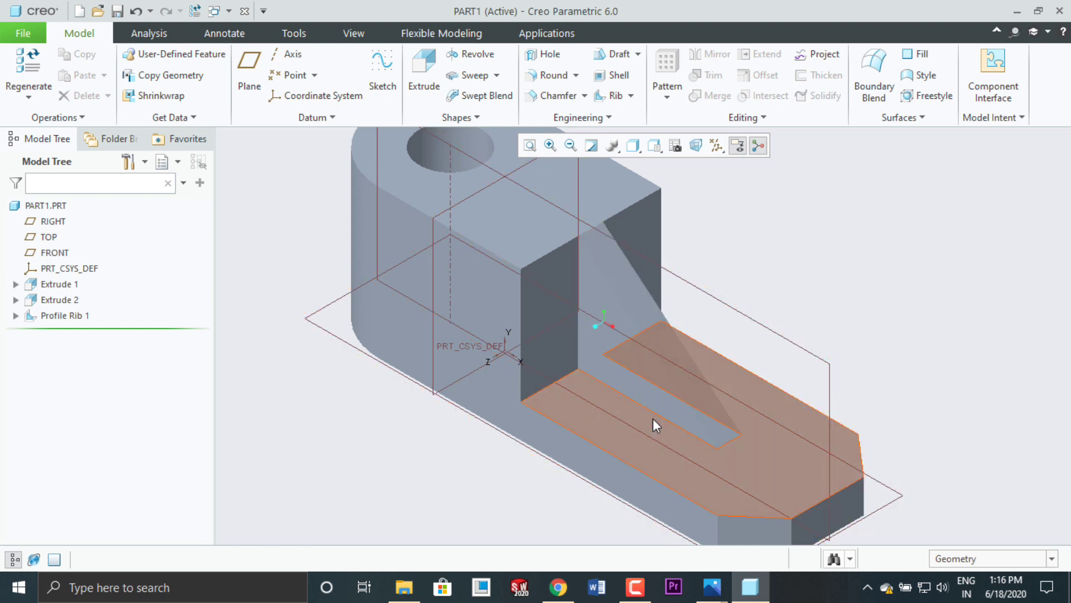
Step: Delete the profile rib that ends partway along the plate
right_click(77, 317)
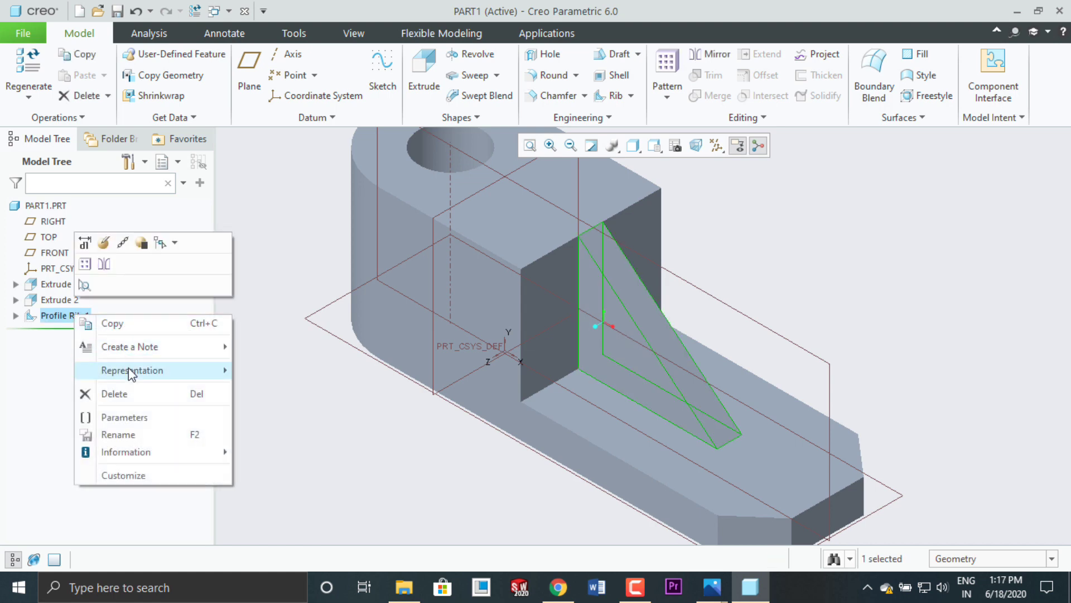
left_click(134, 391)
left_click(479, 314)
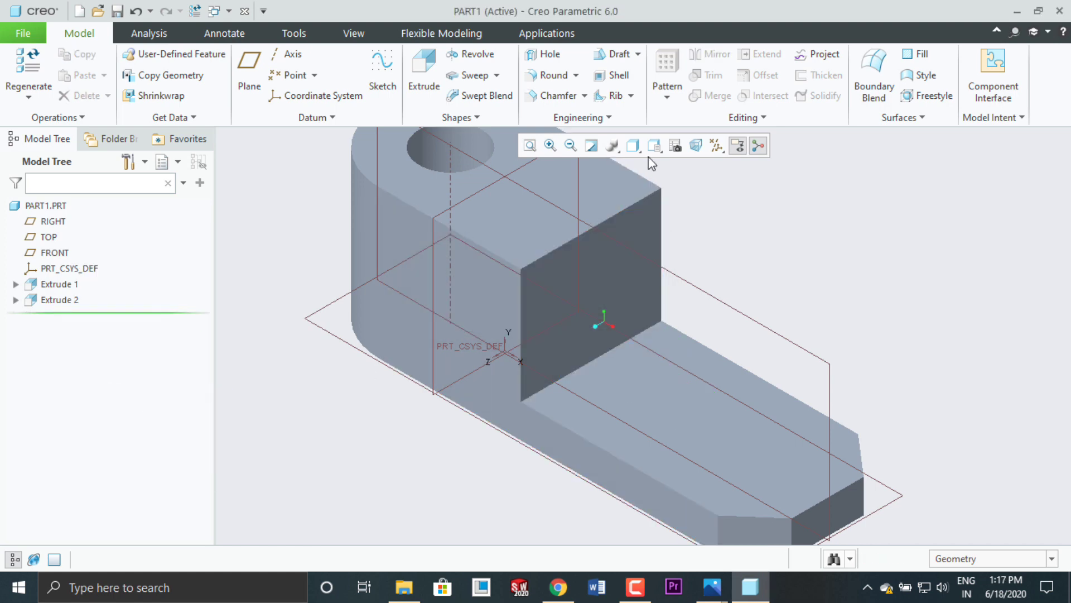
Step: Start a new Profile Rib sketch on the FRONT datum plane and orient the view square to it
left_click(632, 96)
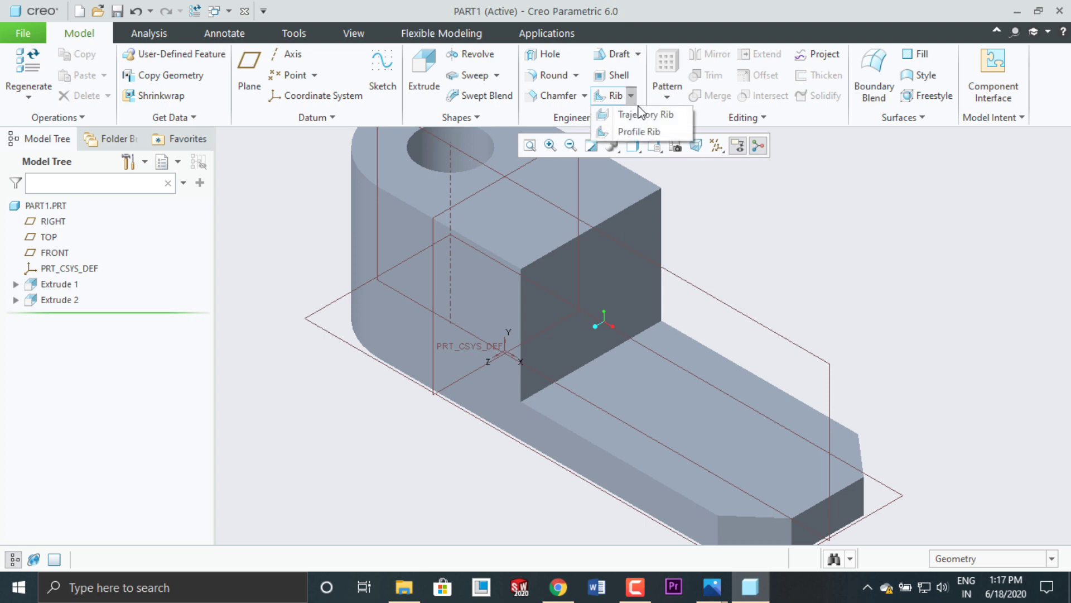
left_click(641, 129)
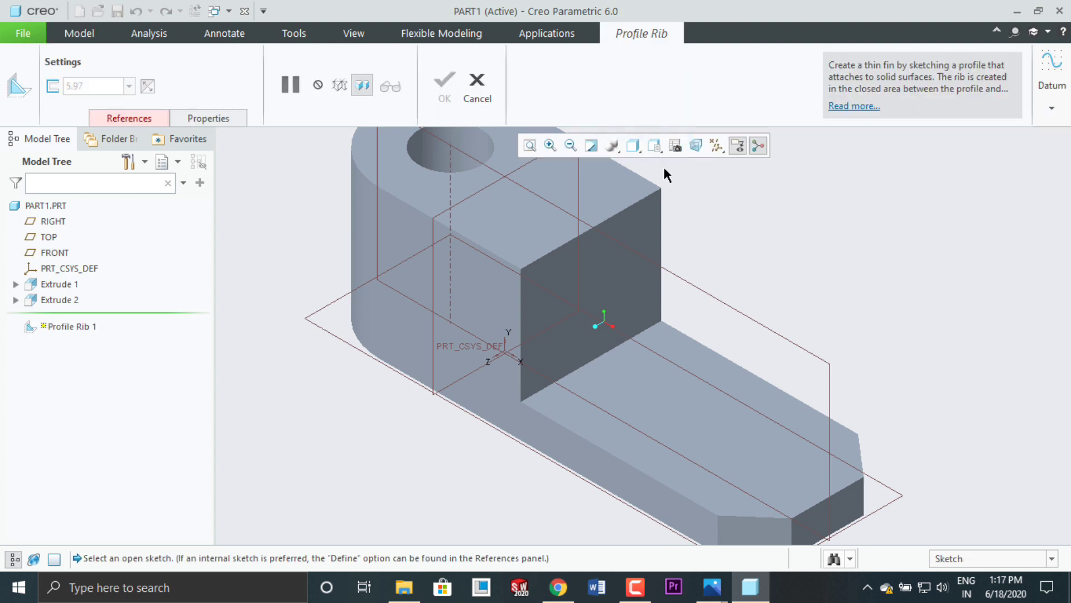
left_click(701, 289)
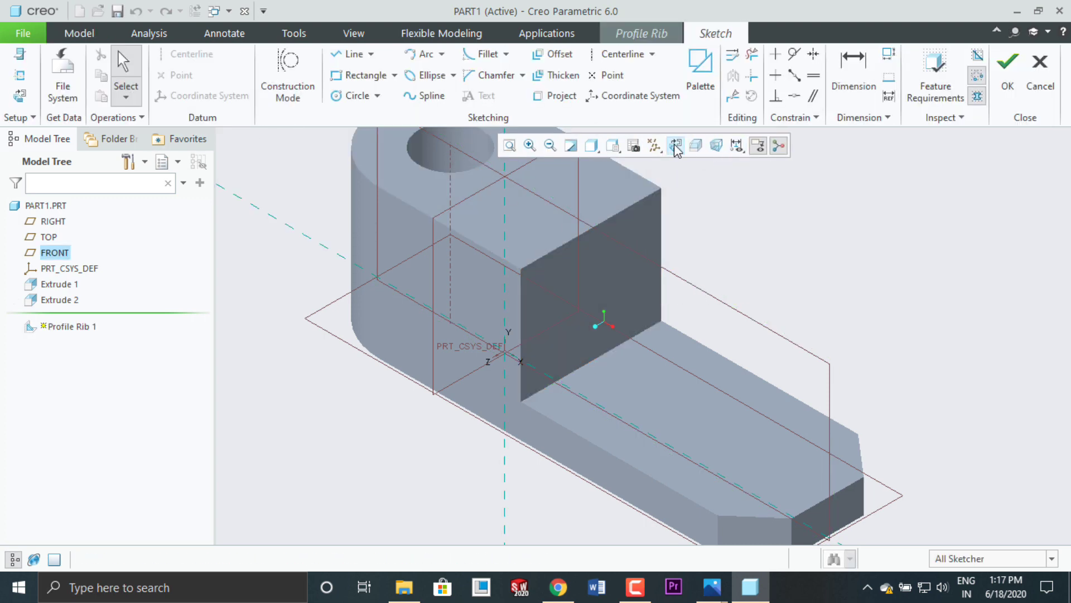
left_click(674, 144)
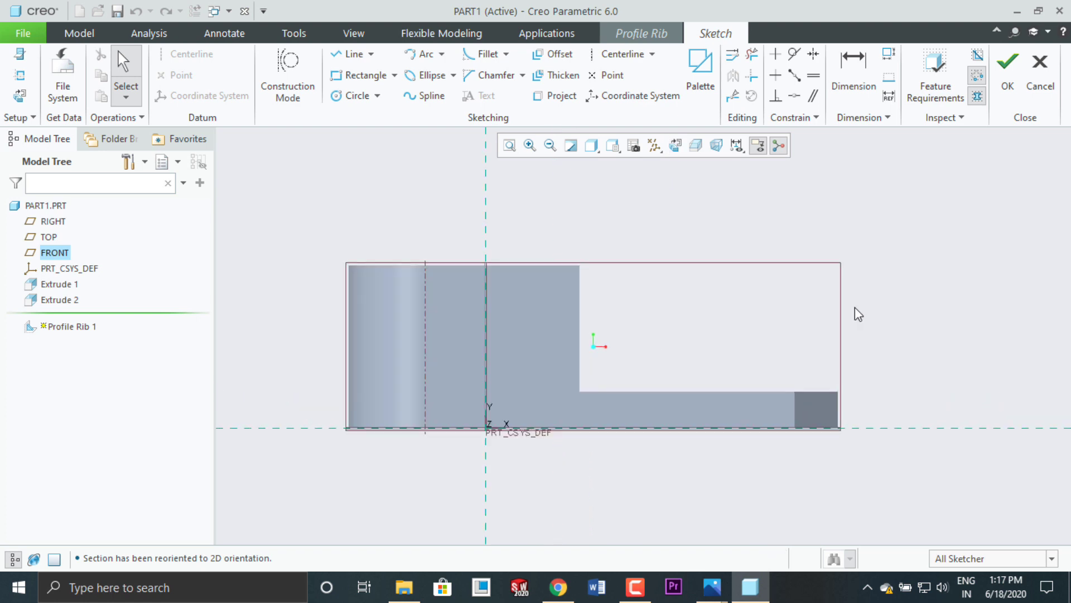
Step: Sketch a sloping line from the block's top corner to the plate's far upper corner and finish the rib sketch
left_click(351, 54)
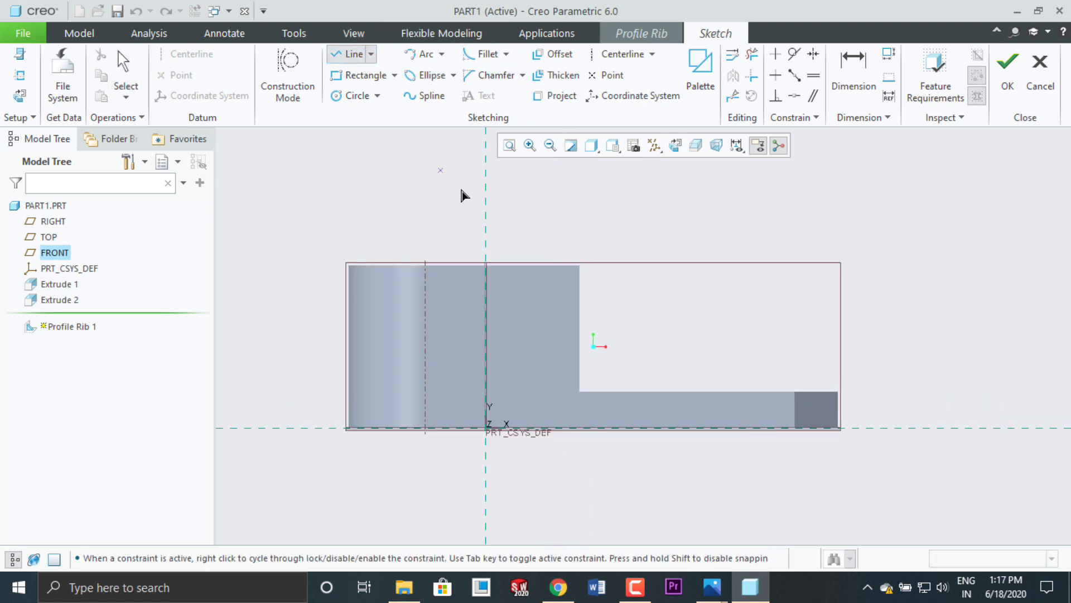
left_click(580, 267)
left_click(838, 391)
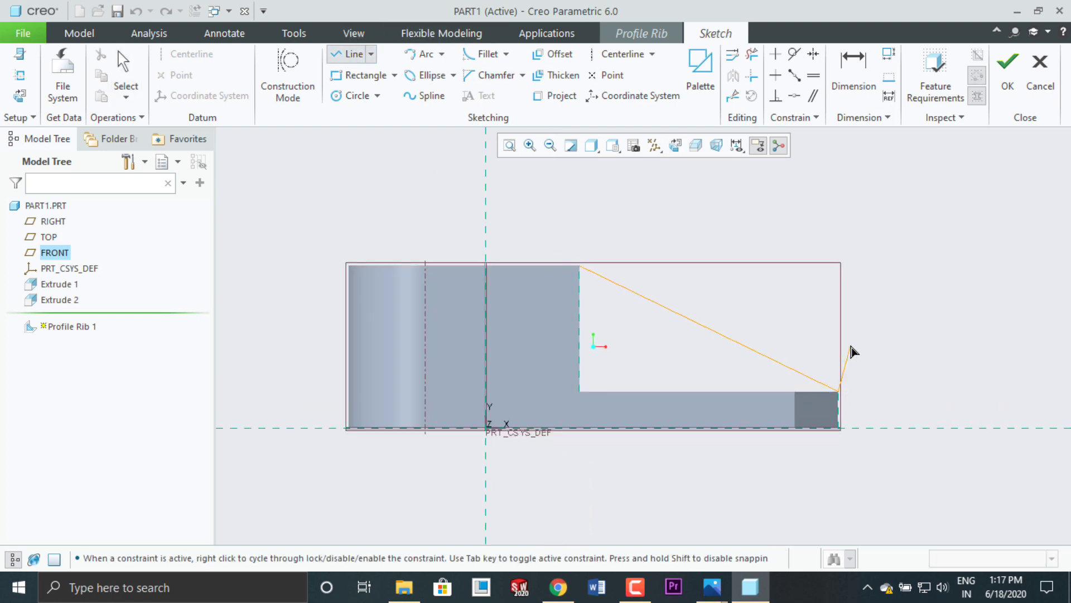
left_click(1011, 84)
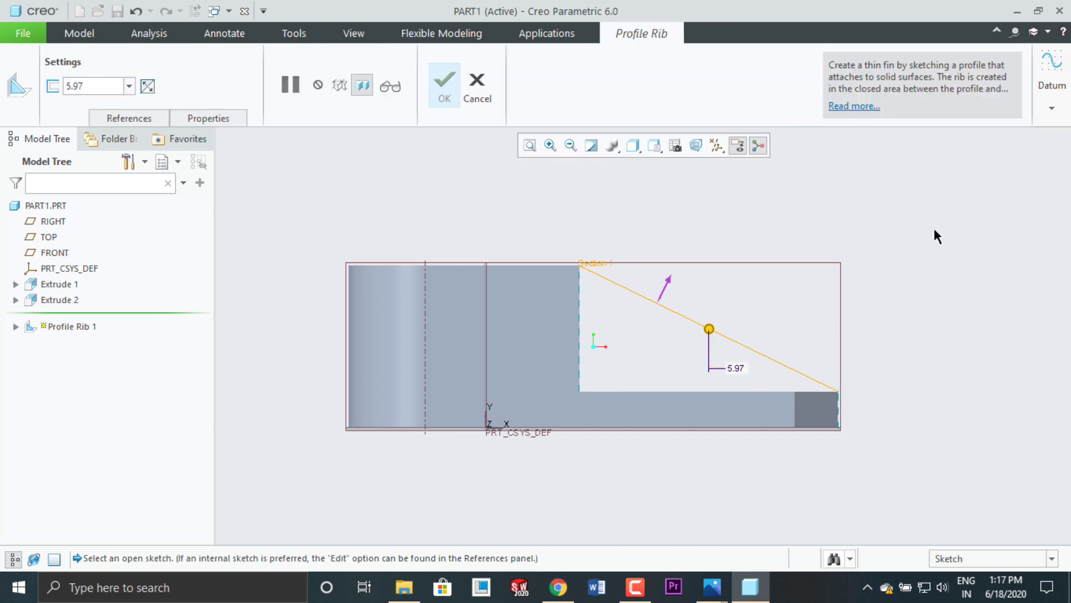
Step: Flip the rib's material side toward the block and plate, set its thickness to 25 and complete the rib
left_click(667, 289)
key("ctrl+d")
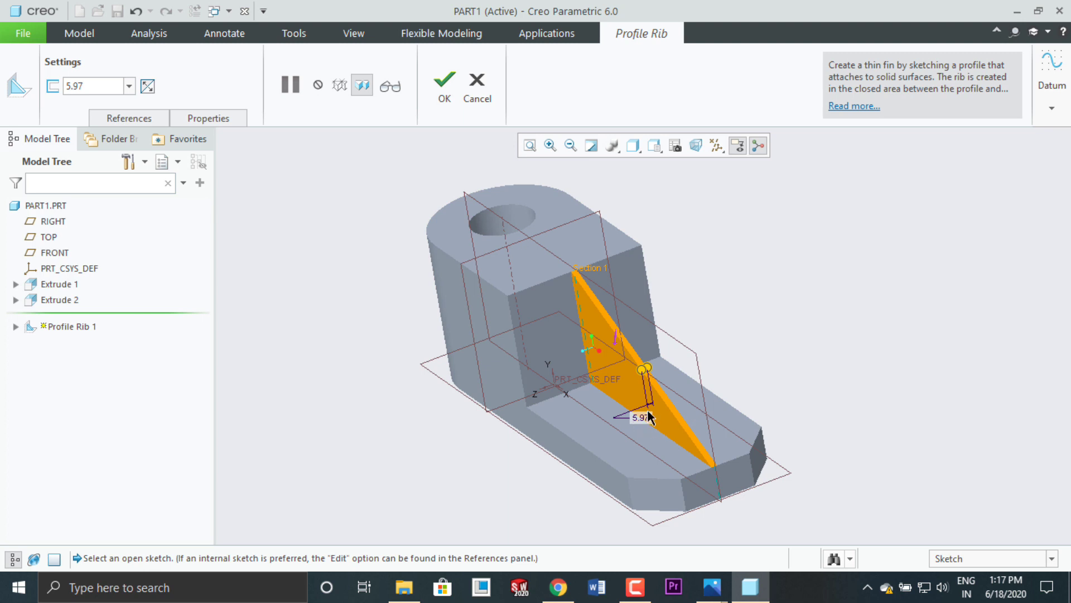
left_click_drag(641, 370, 636, 370)
double_click(639, 421)
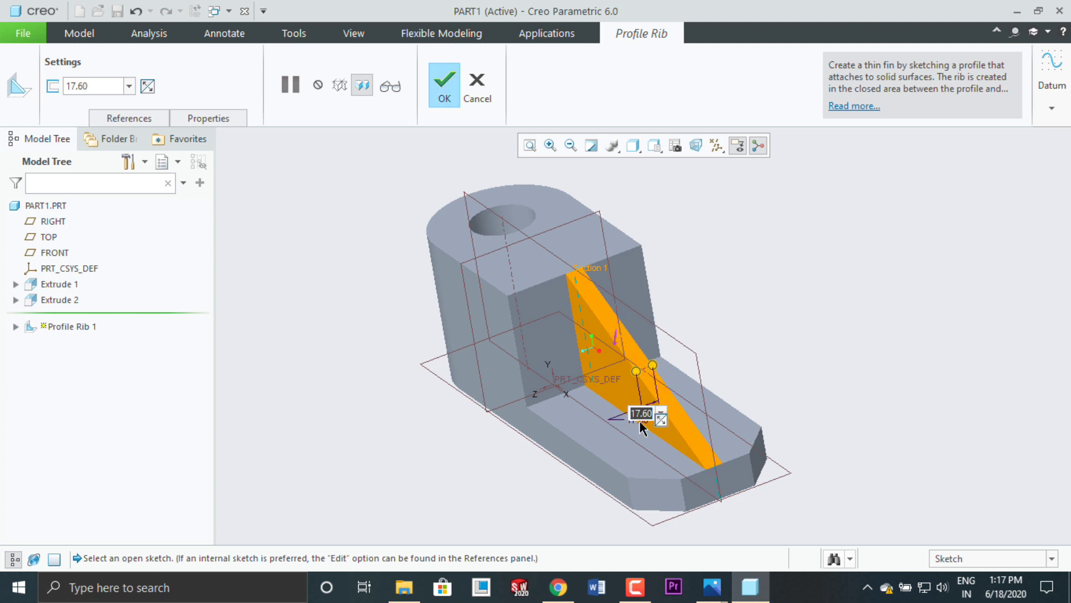
type("25")
key("Return")
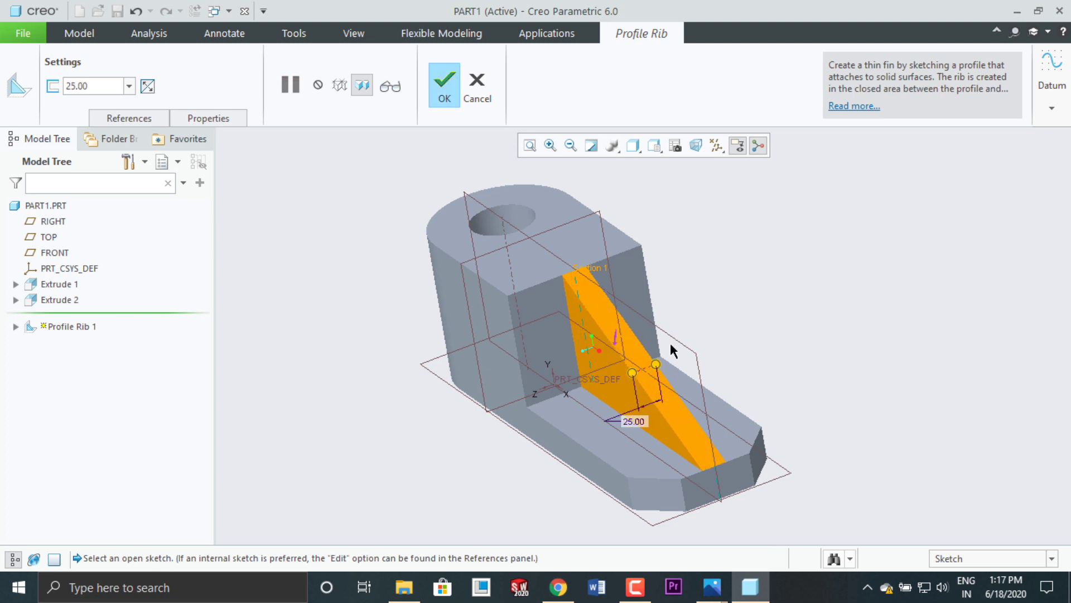
left_click(444, 91)
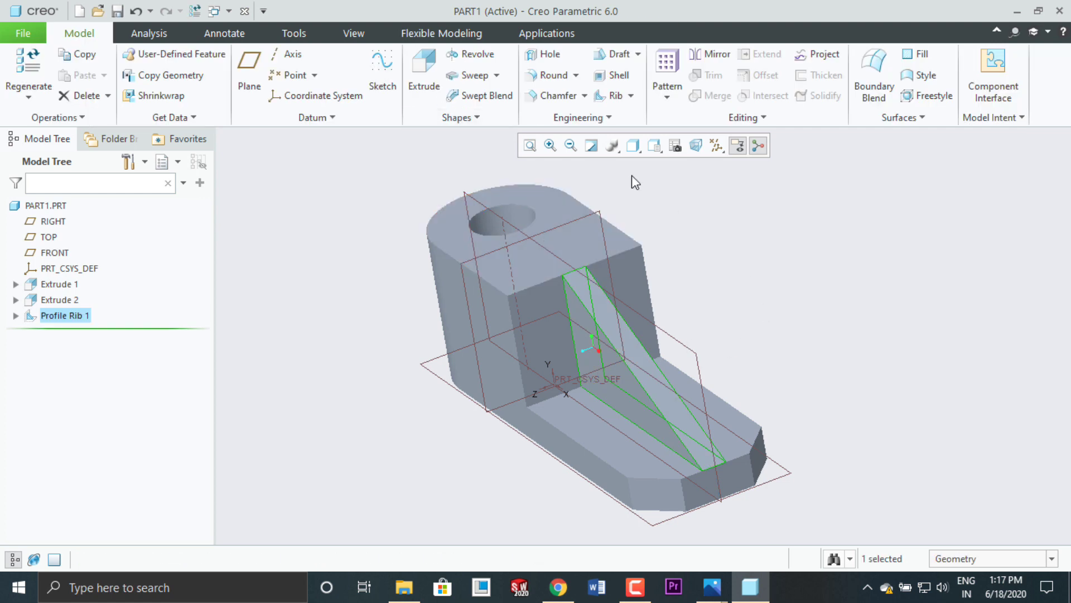
Step: Return the model to its default orientation and compare it side by side with the 1st.jpg picture in Photos
left_click(655, 145)
left_click(678, 174)
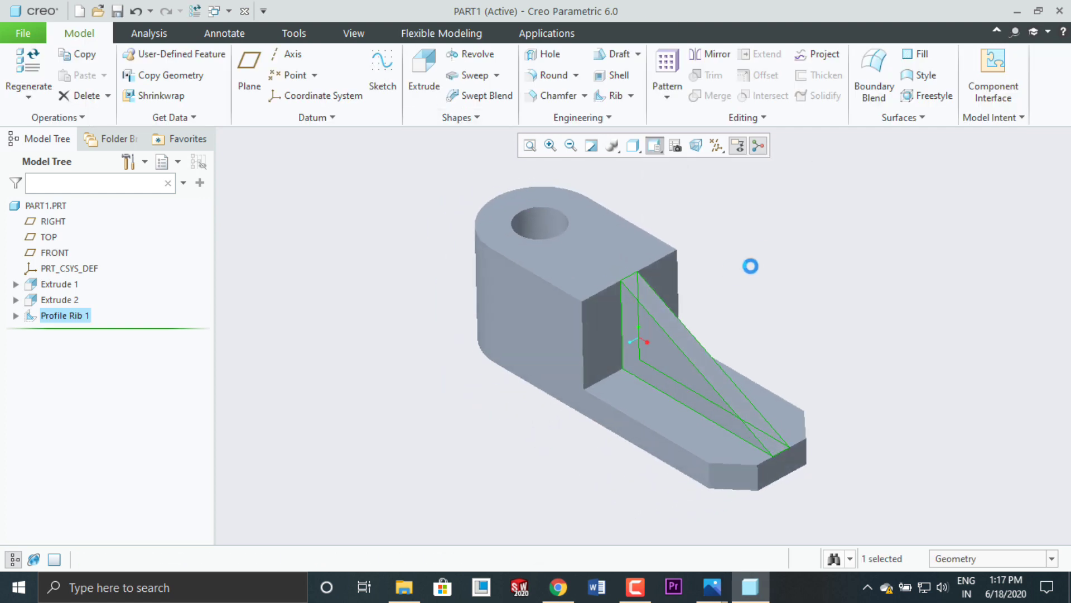
left_click(808, 313)
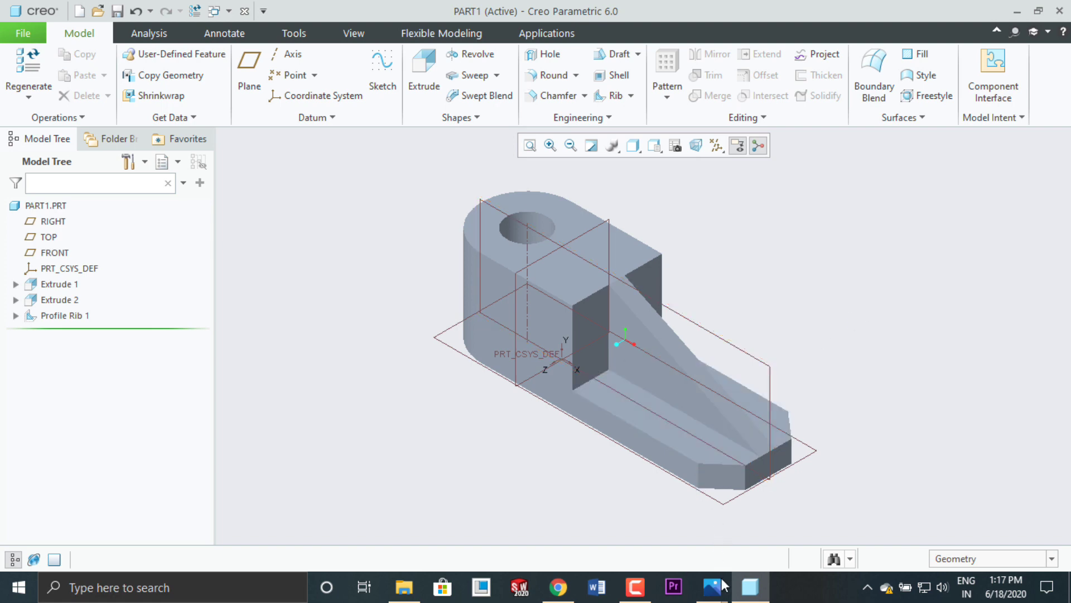
mouse_move(712, 586)
left_click(681, 519)
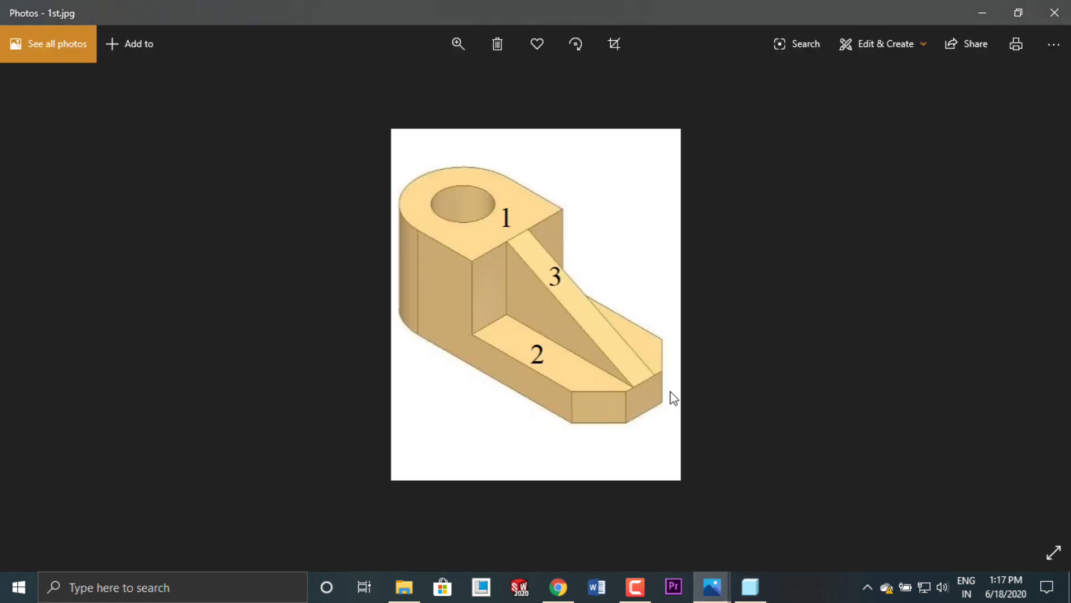
left_click(1009, 12)
left_click_drag(895, 56, 274, 68)
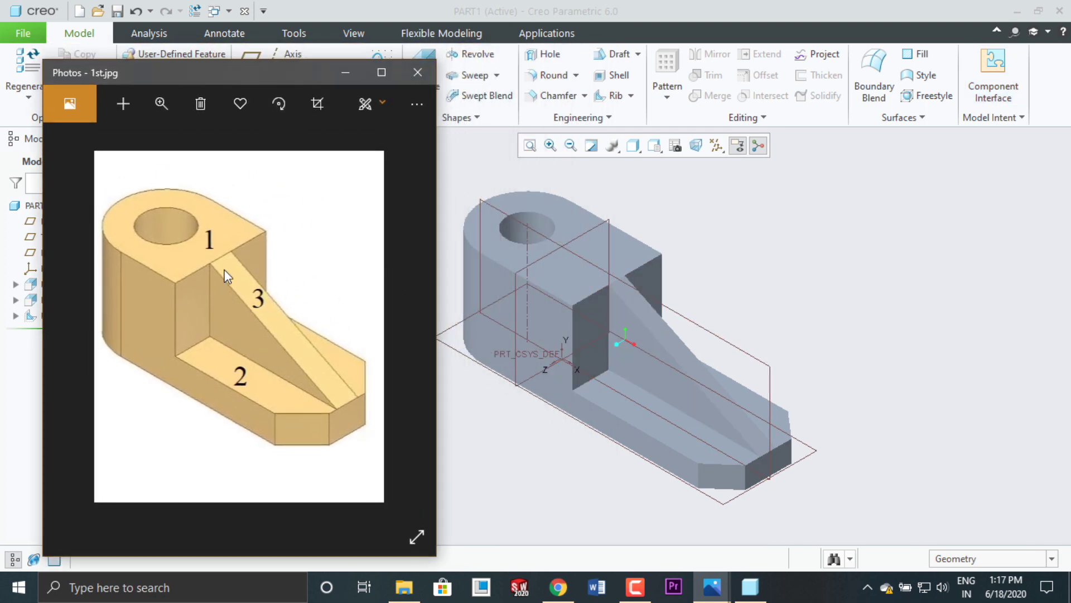
left_click(346, 72)
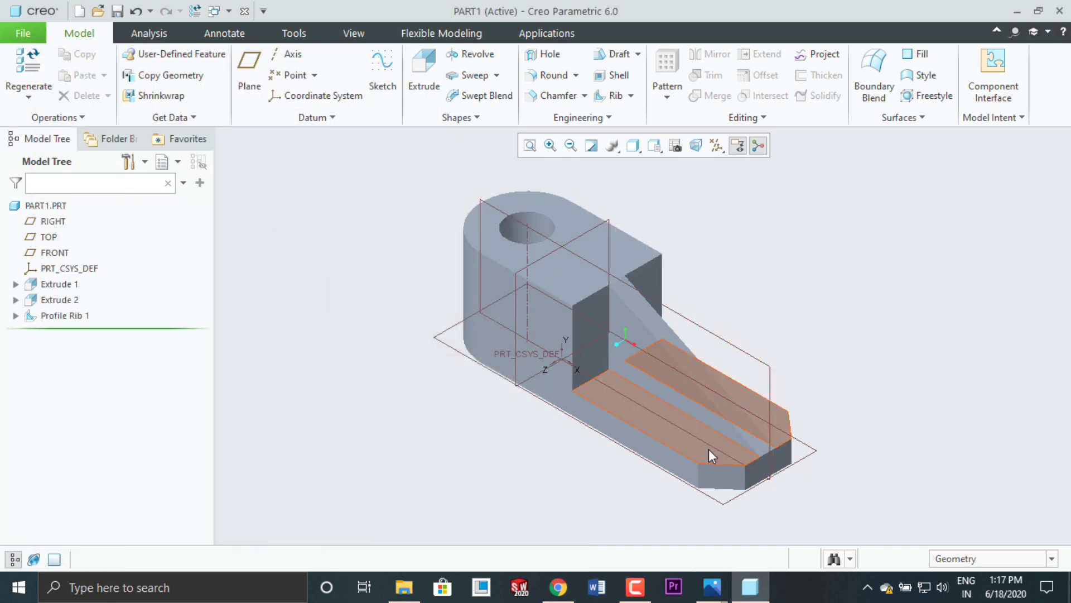
Step: Study the dimensioned bracket drawing 3rd.png in Photos and return to Creo
left_click(726, 581)
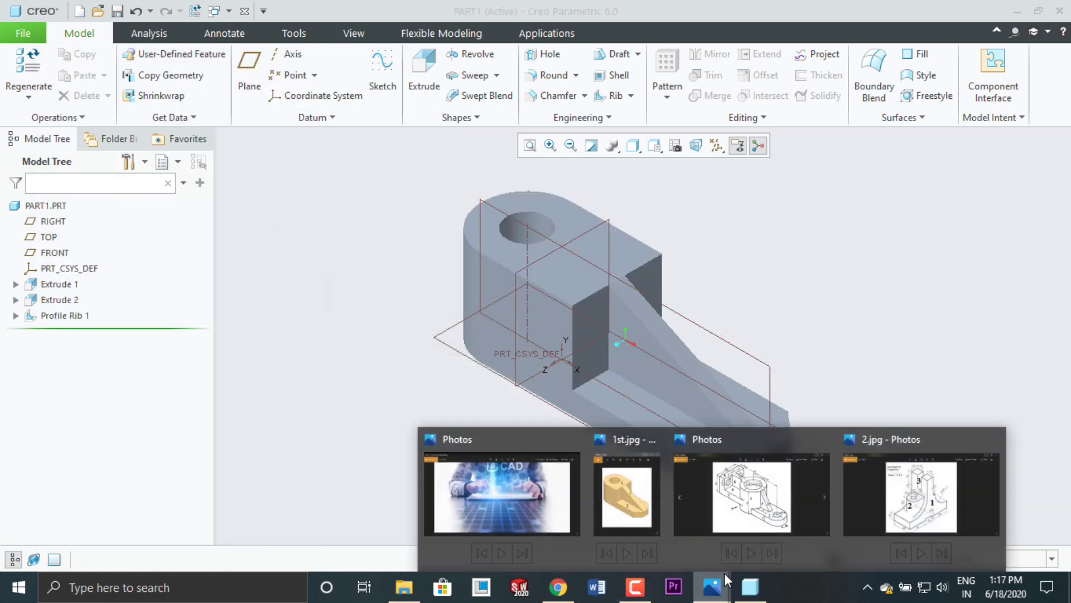
left_click(753, 507)
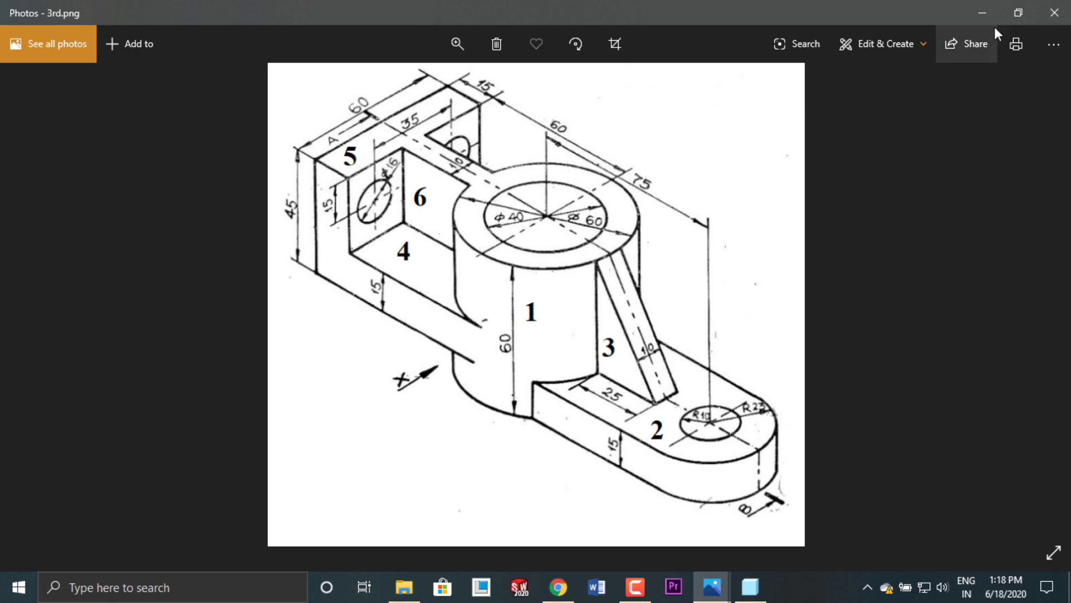
left_click(987, 11)
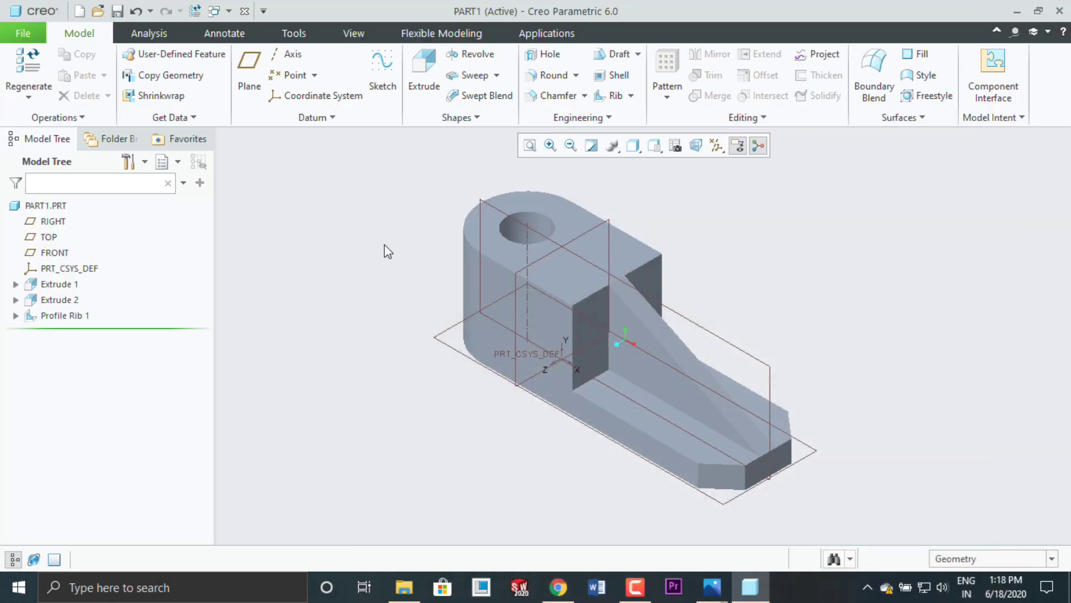
Step: Create a new solid part named PART2 from the mmns_part_solid template instead of the default one, and maximize its window
left_click(23, 33)
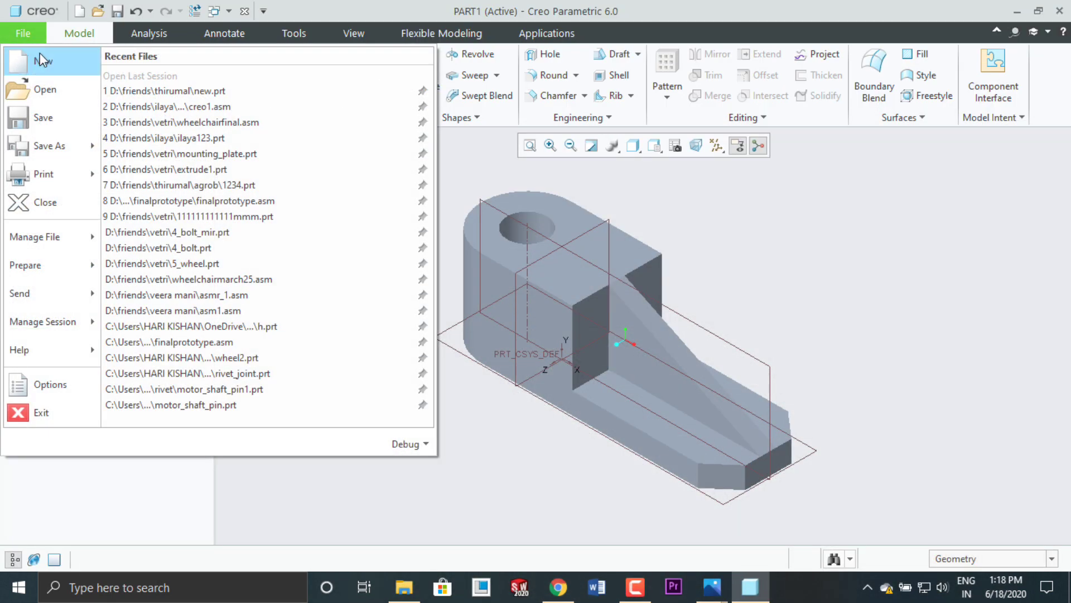
left_click(39, 56)
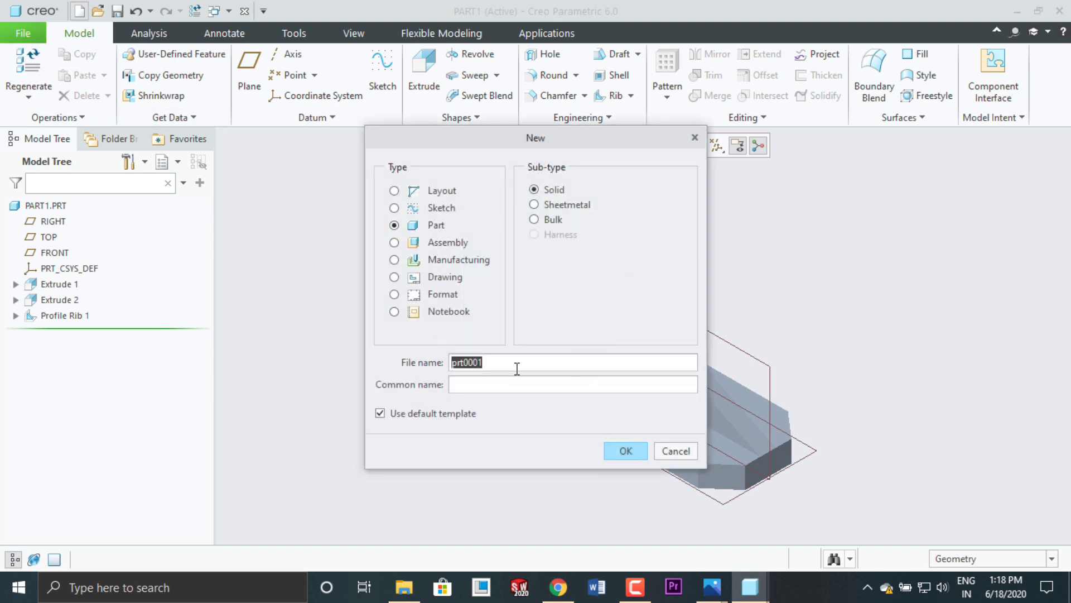
type("PART2")
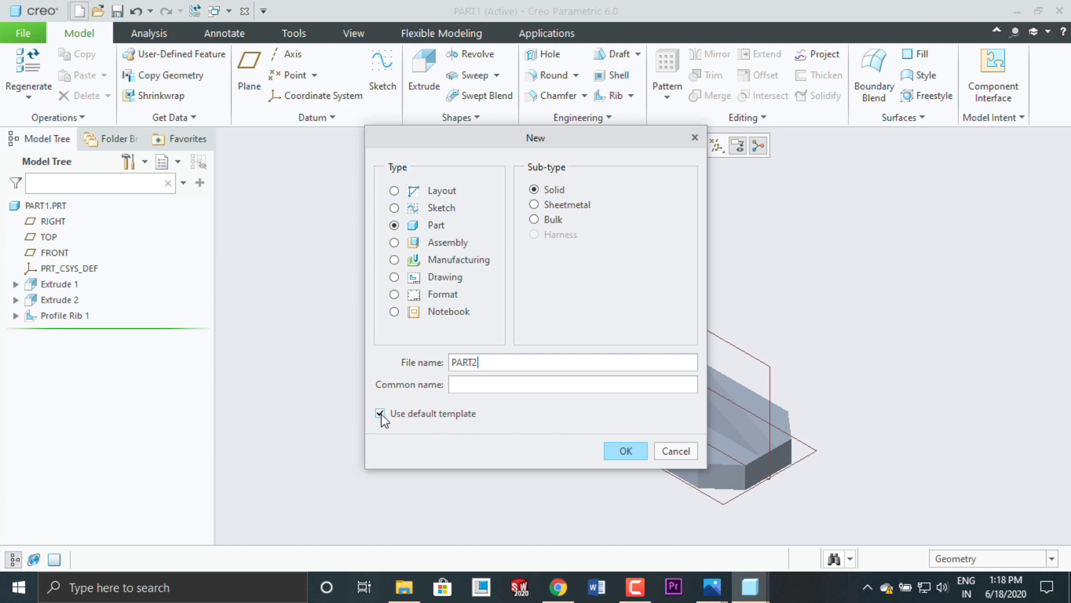
left_click(626, 451)
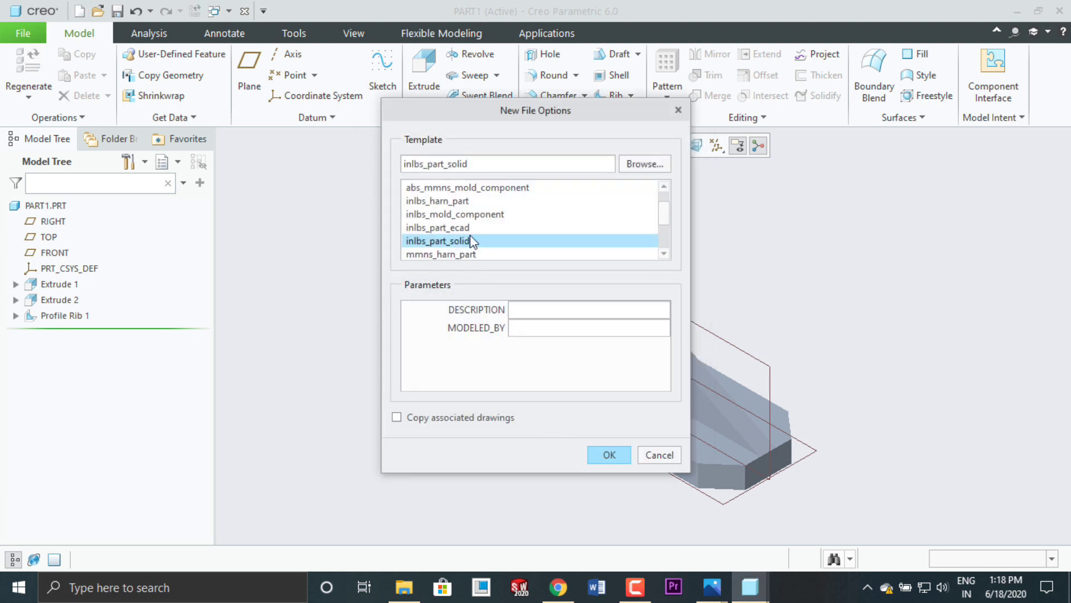
scroll(471, 240, "down", 2)
left_click(449, 214)
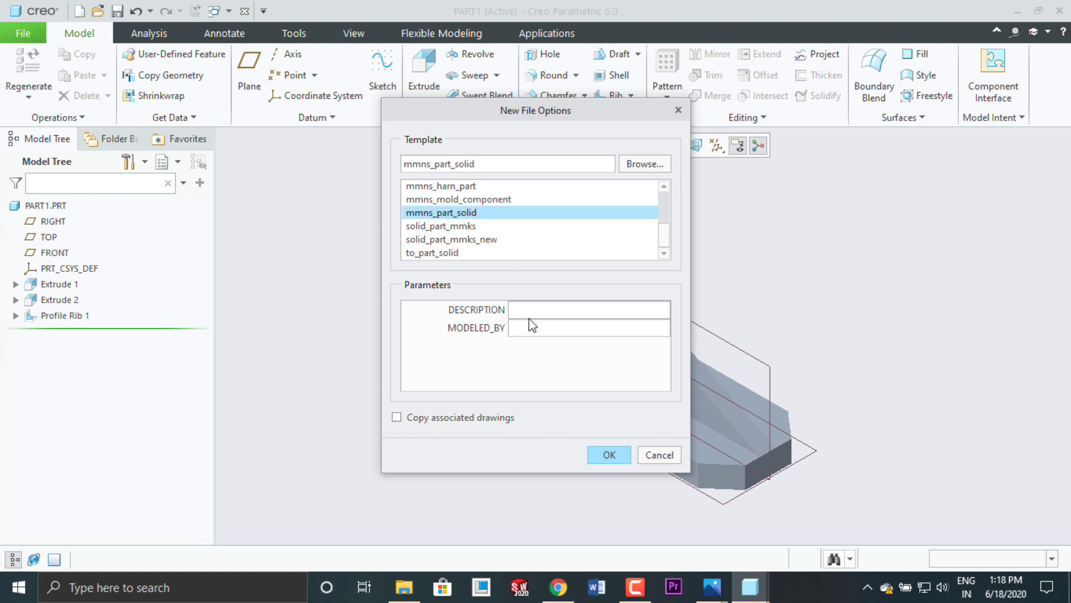
left_click(610, 454)
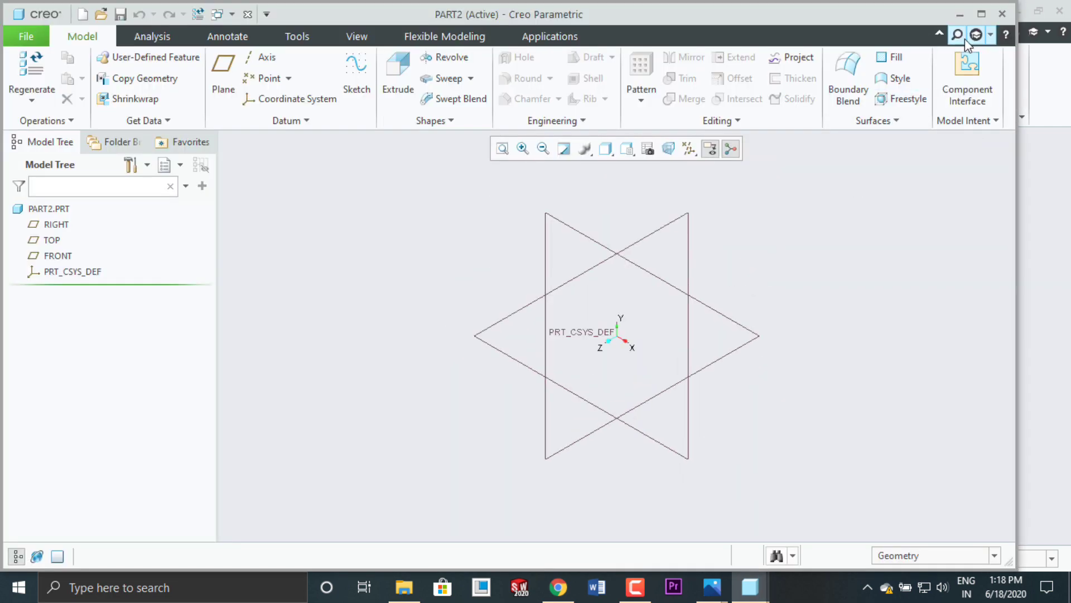
left_click(982, 14)
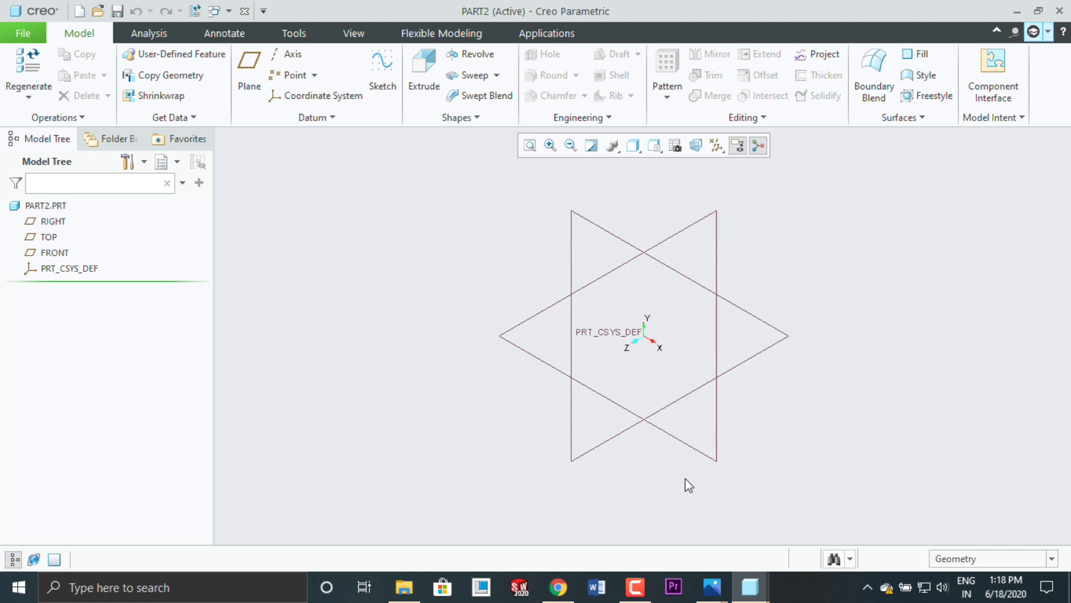
Step: Check the hollow cylinder's diameters and height in the 3rd.png drawing in Photos, then return to Creo
left_click(719, 580)
left_click(751, 501)
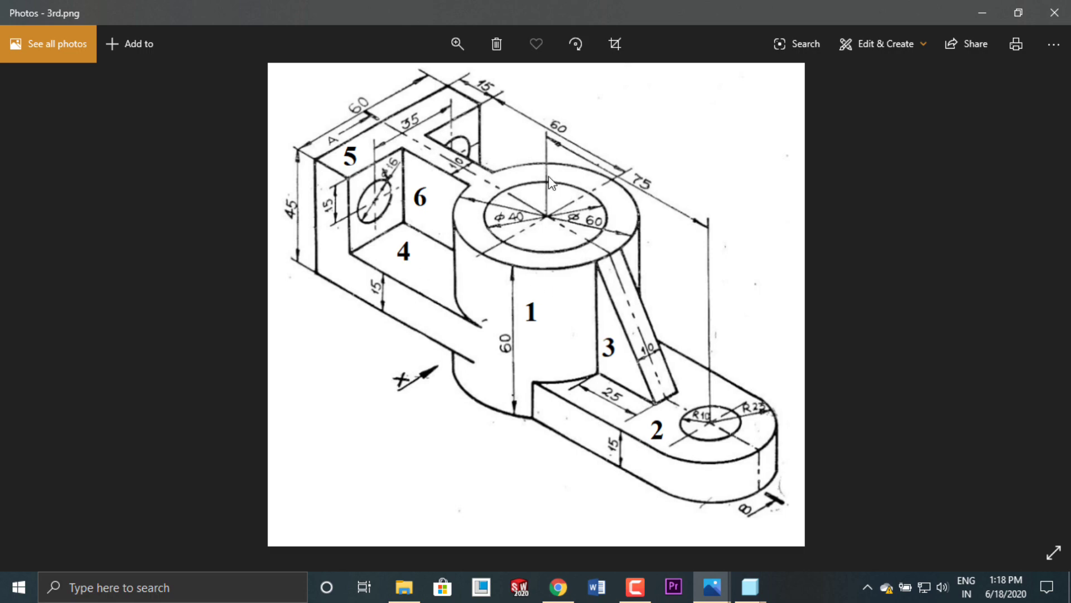
left_click(983, 12)
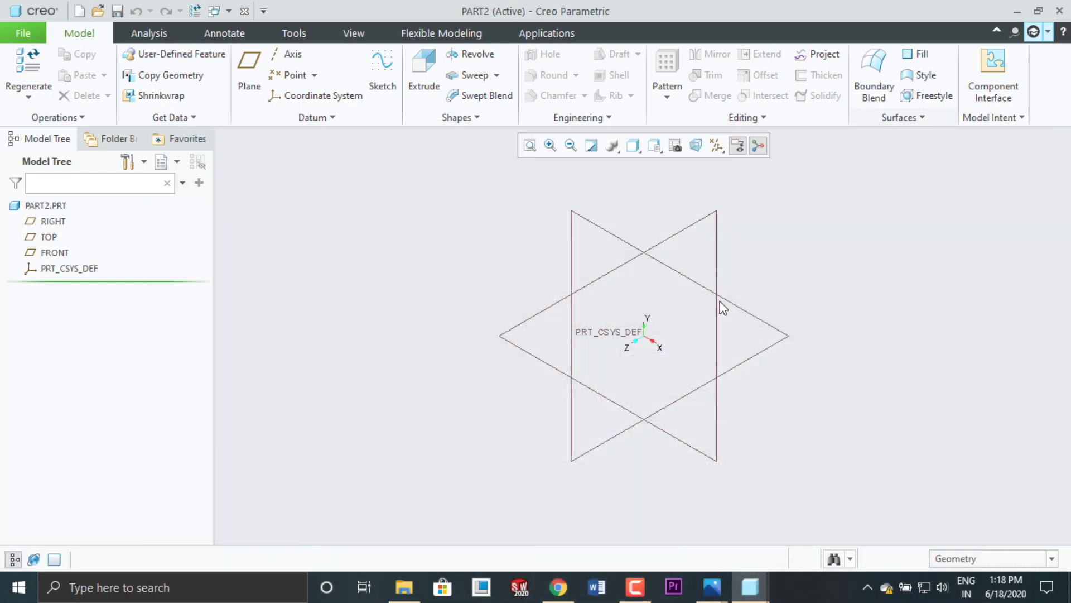
Step: Start an Extrude sketch on the TOP datum plane and orient the view square to it
left_click(543, 317)
left_click(424, 73)
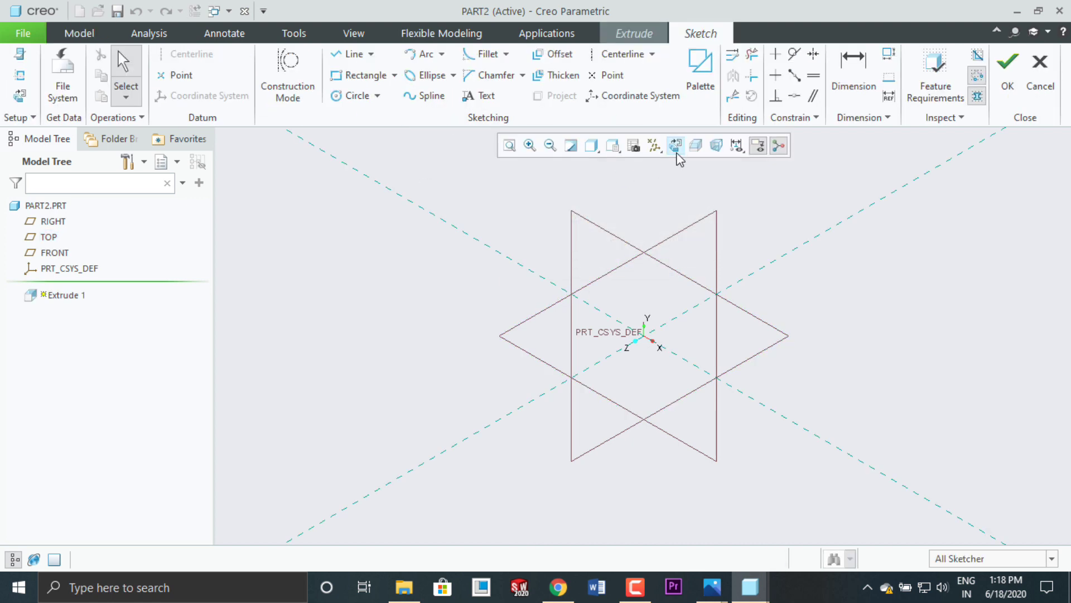
left_click(676, 146)
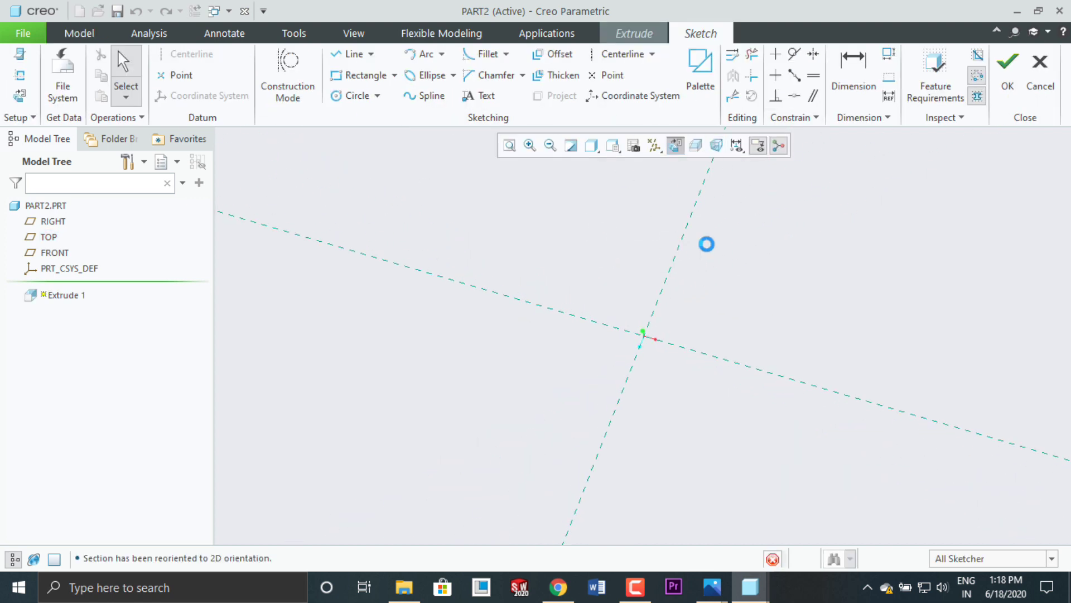
Step: Draw a circle centred on the origin and set its diameter to 40
left_click(352, 95)
left_click(644, 335)
left_click(698, 280)
middle_click(698, 280)
double_click(530, 255)
type("40")
key("Return")
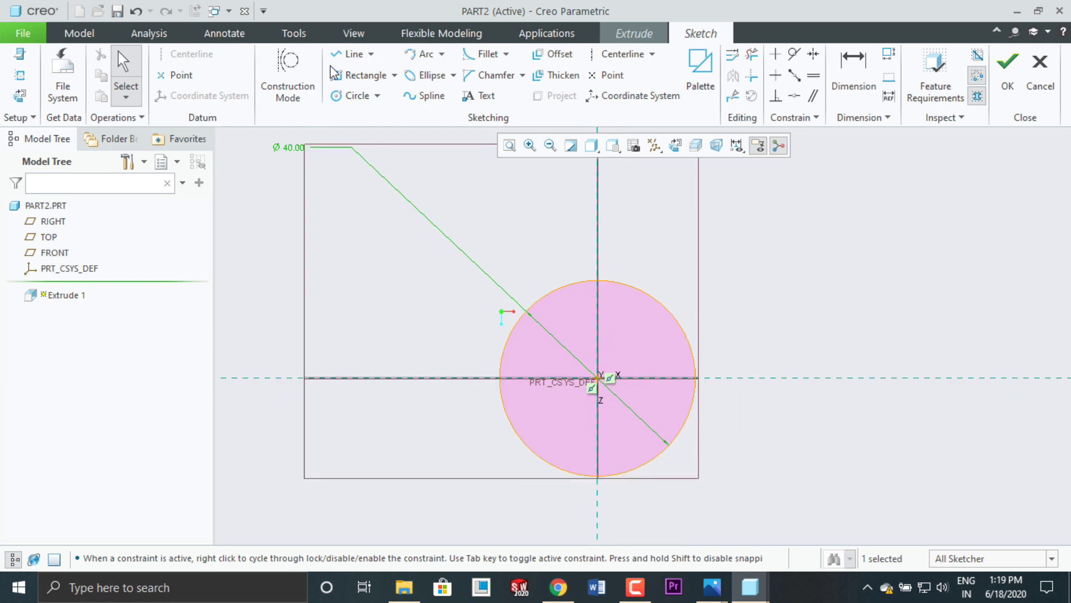
Step: Draw a larger concentric circle, set its diameter to 60 and finish the sketch
left_click(352, 95)
left_click(597, 378)
left_click(694, 277)
middle_click(642, 262)
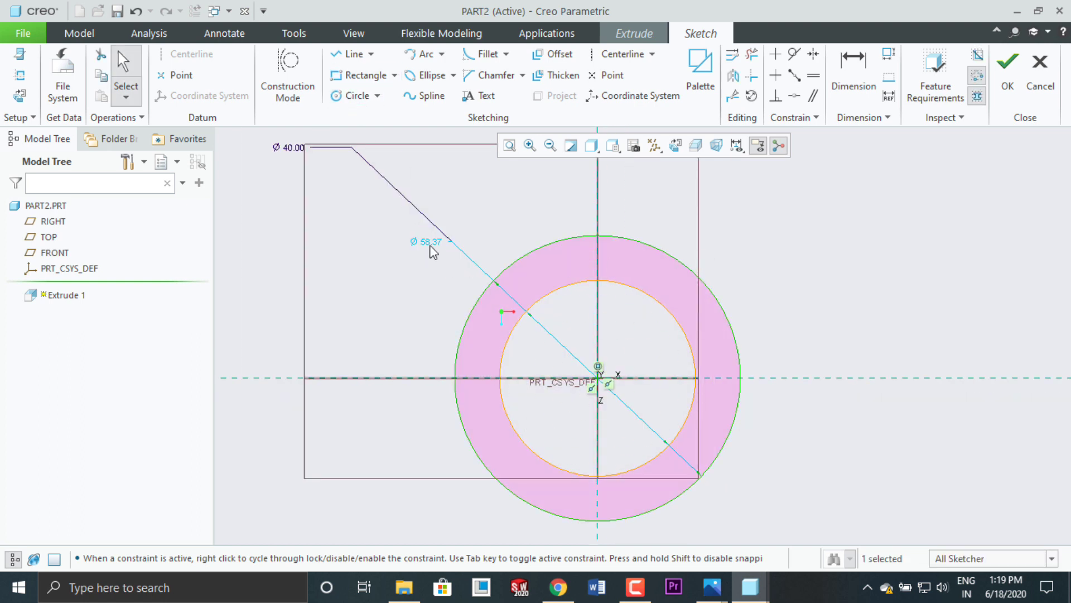
double_click(433, 245)
type("60")
key("Return")
left_click(1008, 69)
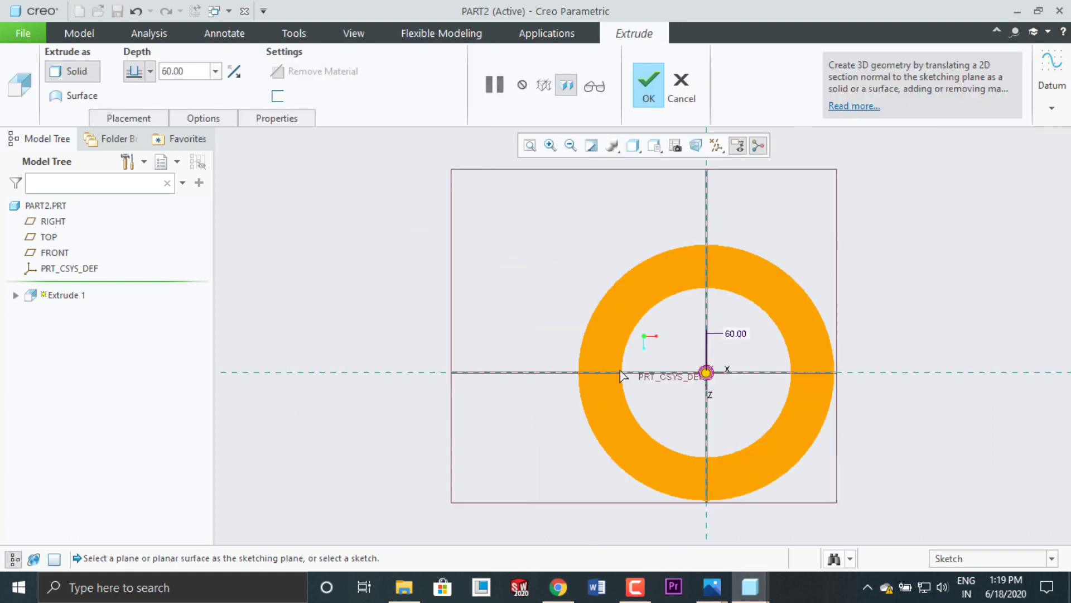
Step: Extrude the ring profile to a depth of 60 and complete the hollow cylinder
middle_click_drag(859, 426, 851, 378)
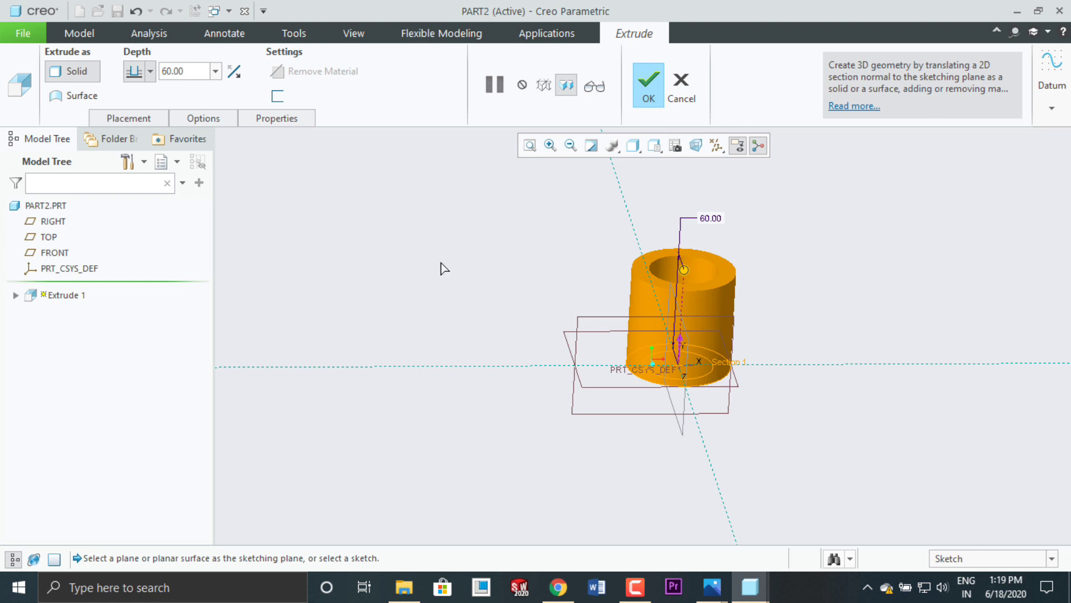
mouse_move(676, 272)
left_mouse_down()
mouse_move(681, 241)
mouse_move(684, 255)
left_mouse_up()
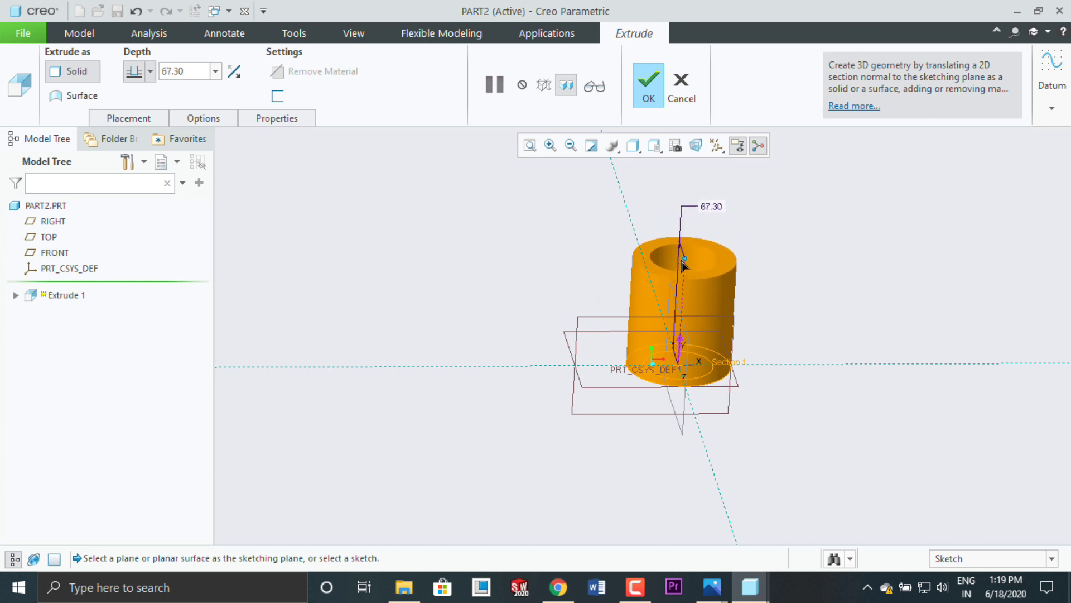
double_click(717, 206)
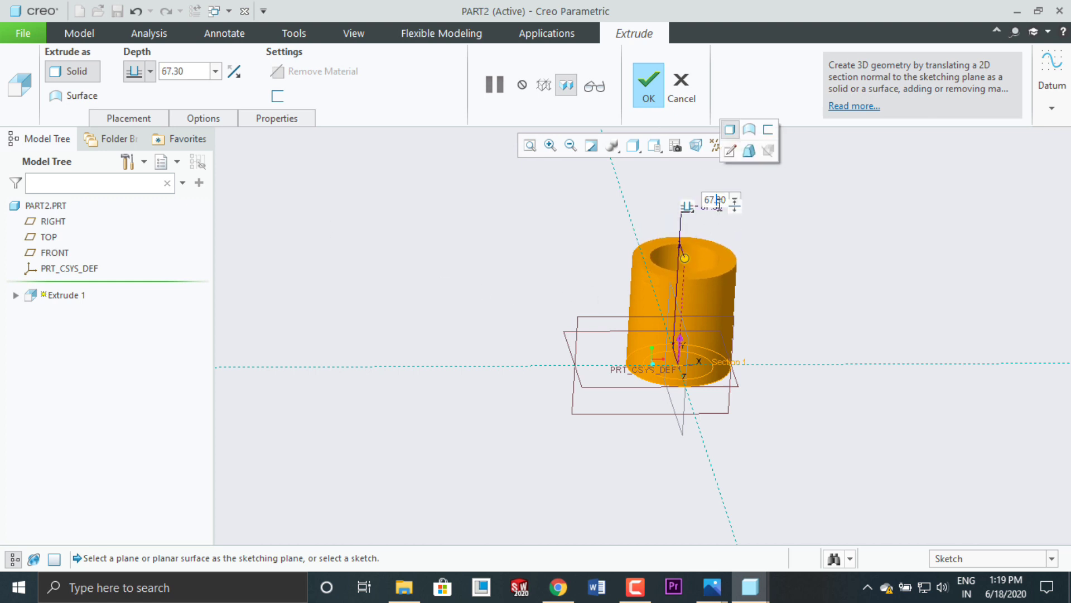
type("60")
key("Return")
left_click(649, 84)
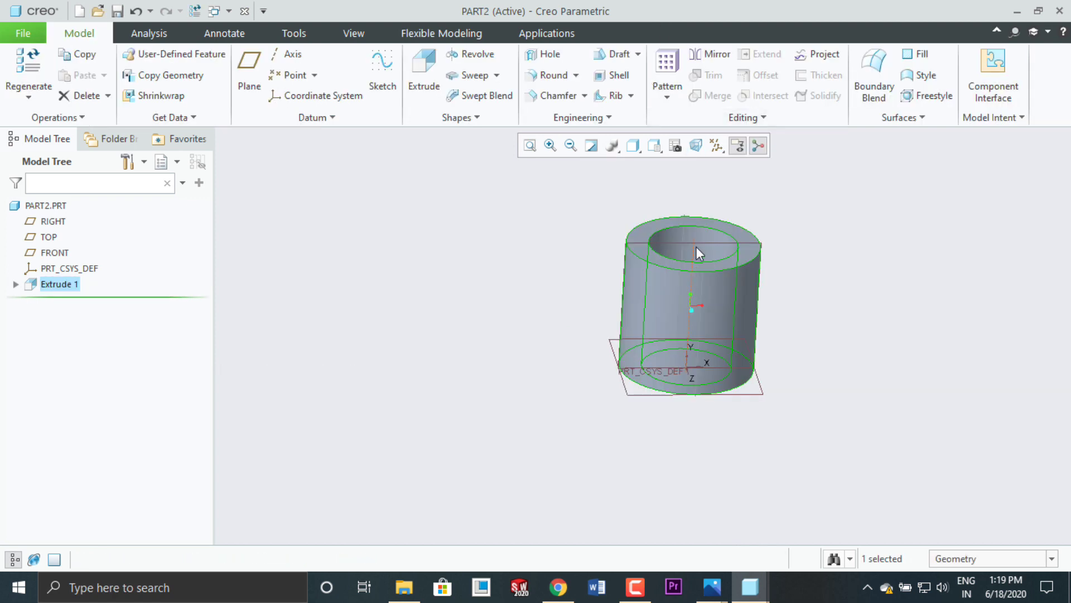
Step: Restore the standard orientation, examine the 3rd.png drawing for the rounded arm's shape and dimensions, and return to PART2
left_click(654, 146)
left_click(689, 178)
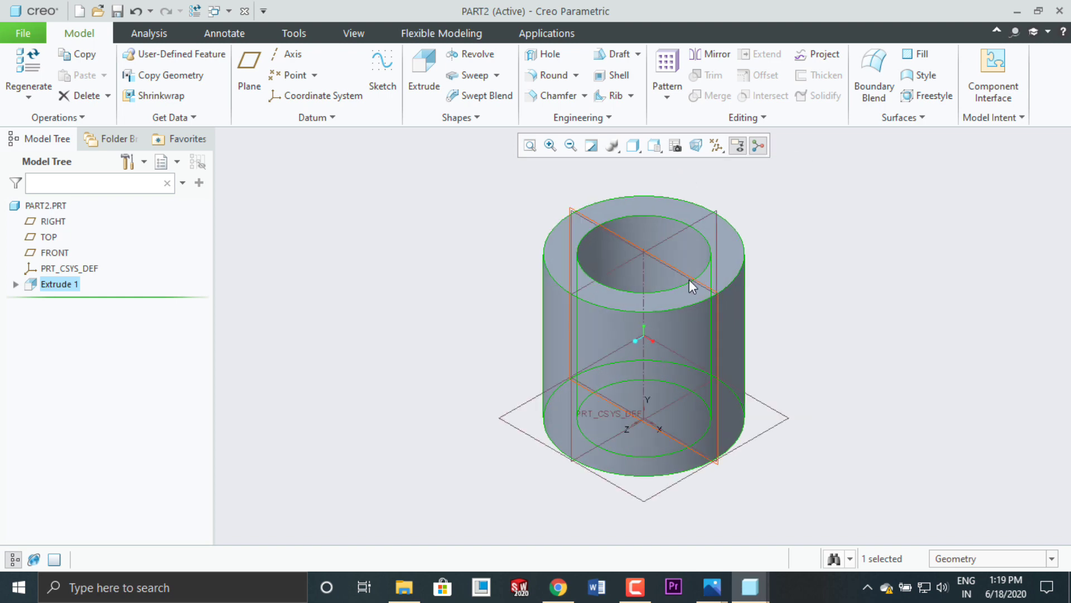
left_click(717, 593)
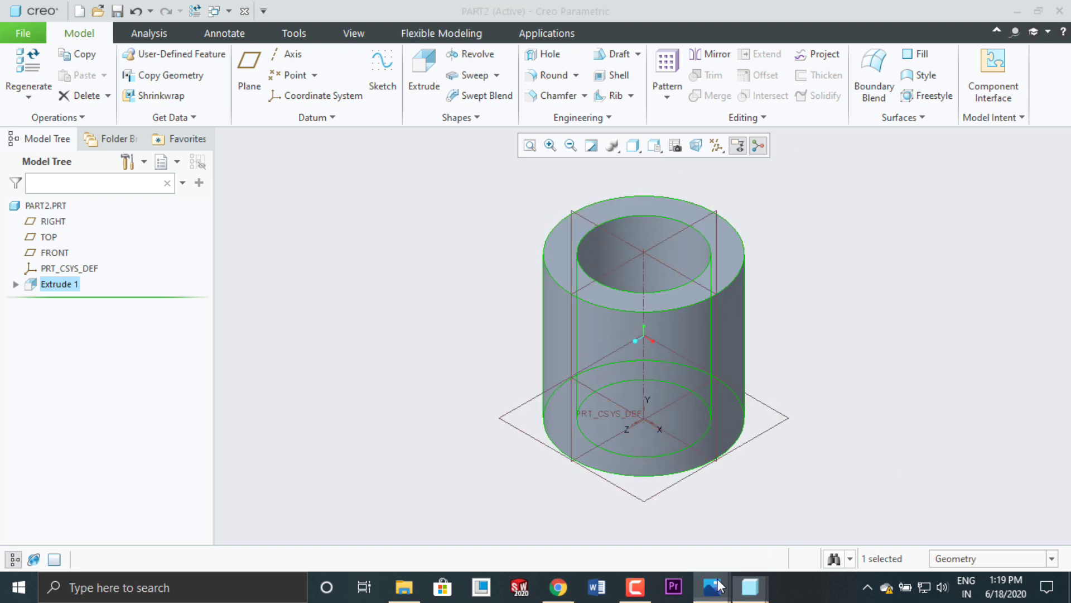
left_click(627, 499)
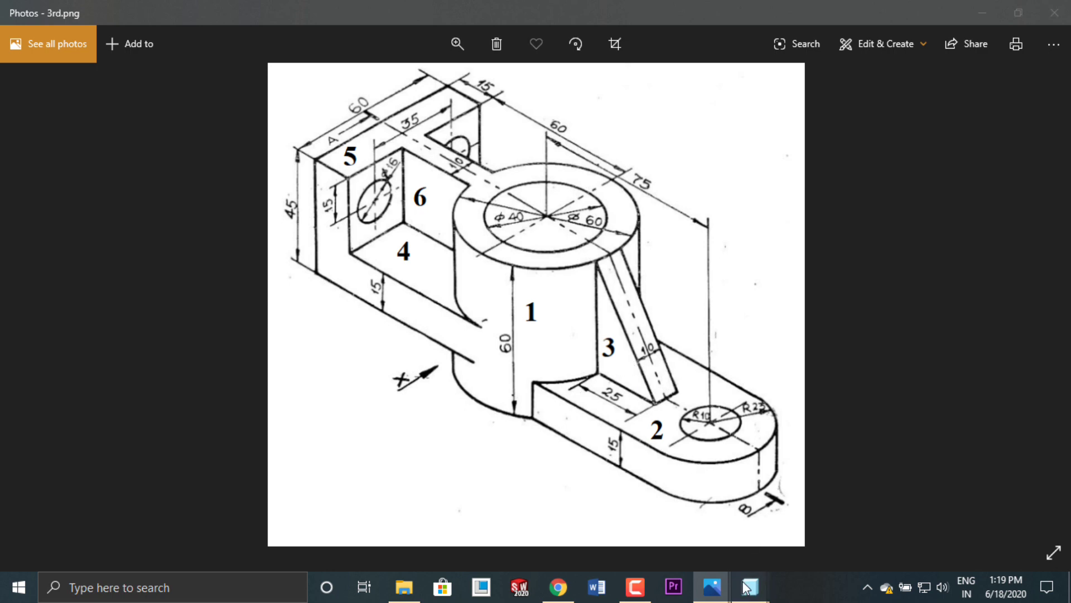
mouse_move(750, 586)
left_click(703, 517)
mouse_move(750, 586)
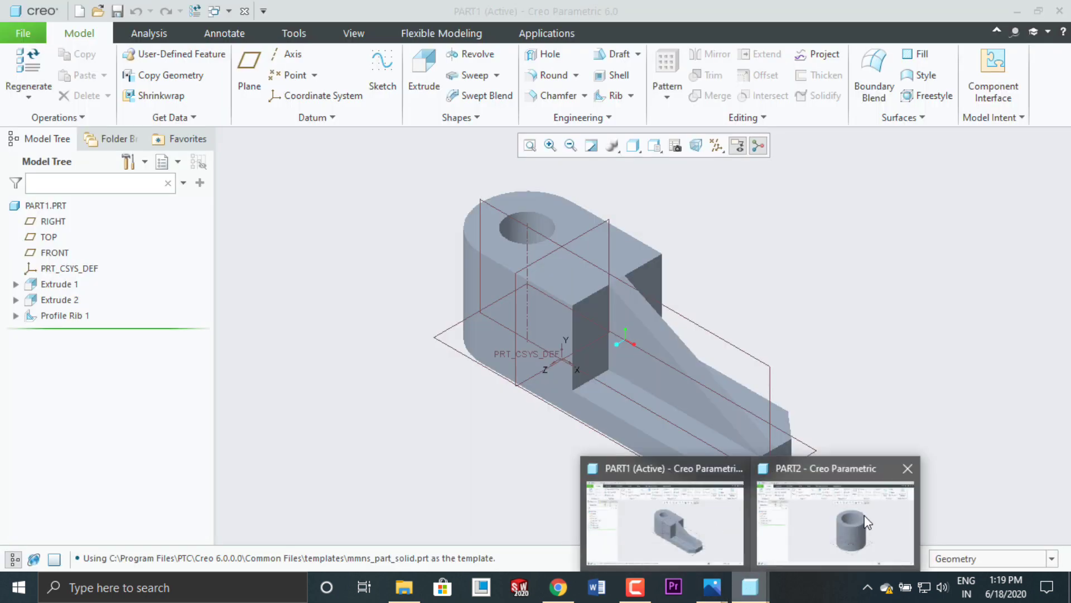
left_click(835, 522)
Step: Start an Extrude sketch on the TOP datum plane and set the view square to the sketch
left_click(773, 414)
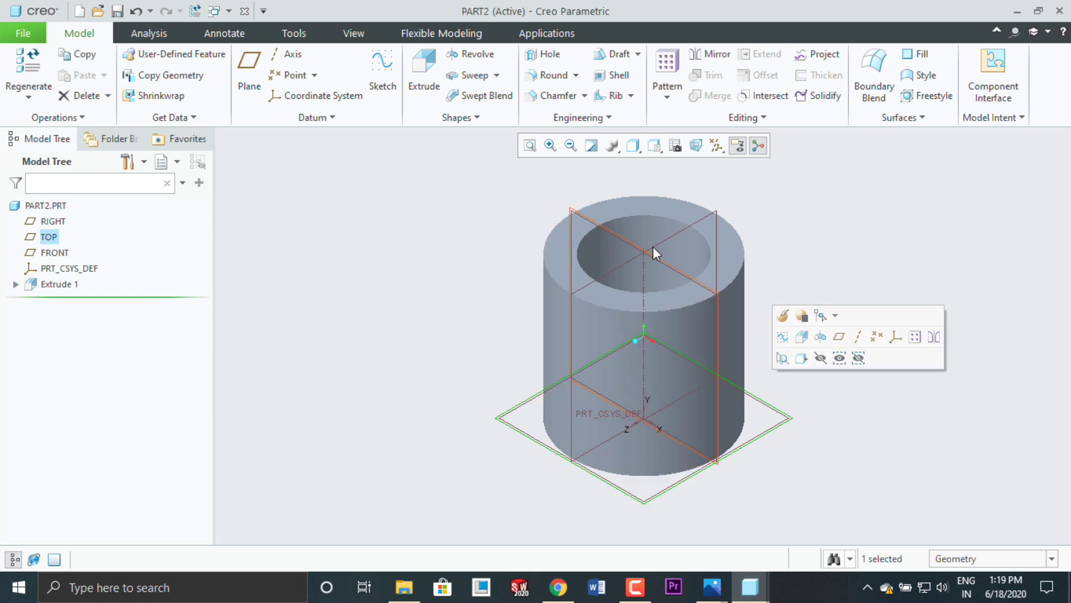
left_click(428, 89)
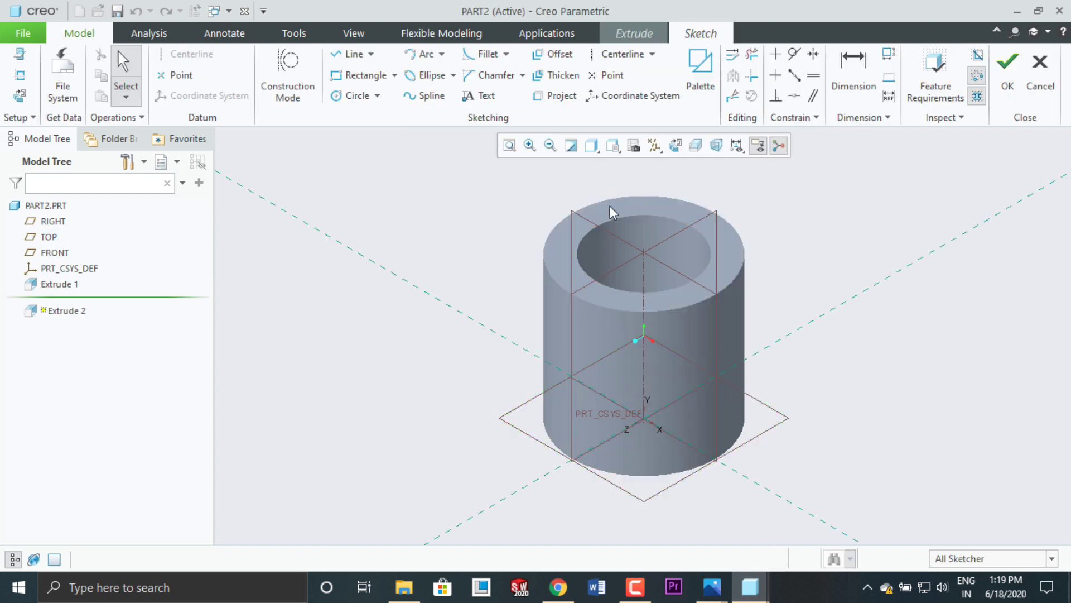
left_click(672, 146)
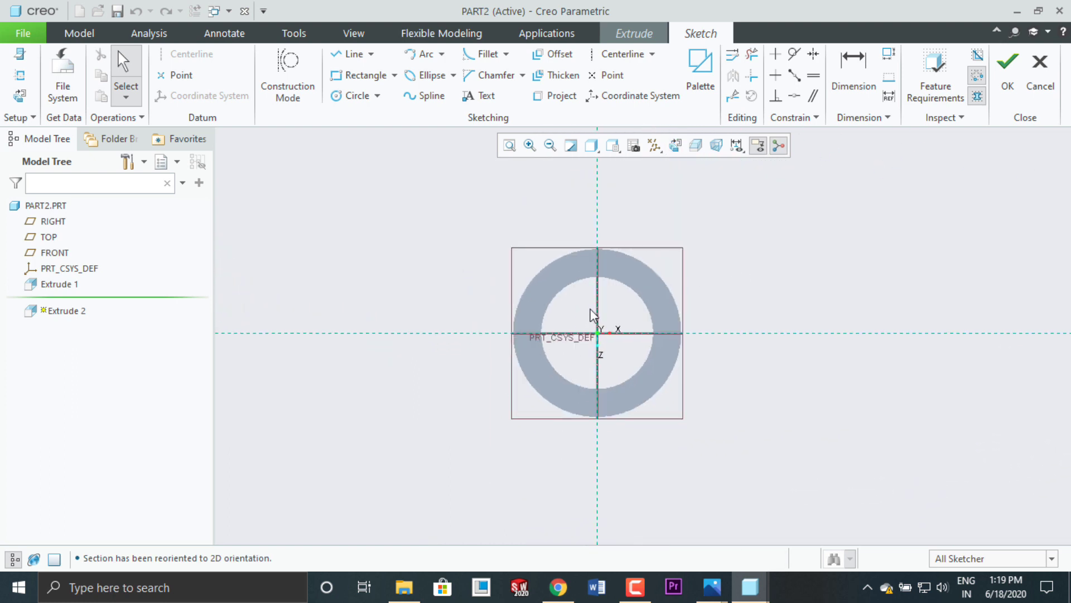
Step: Draw two equal horizontal lines extending in the +X direction from the cylinder's outer circle, one above and one below the horizontal axis
left_click(352, 54)
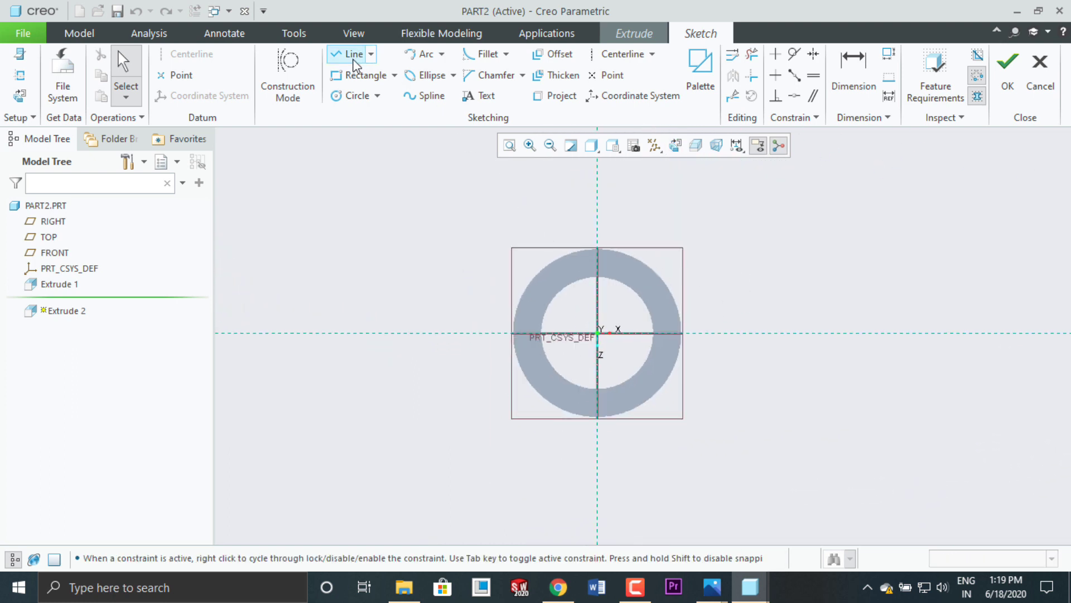
left_click(652, 270)
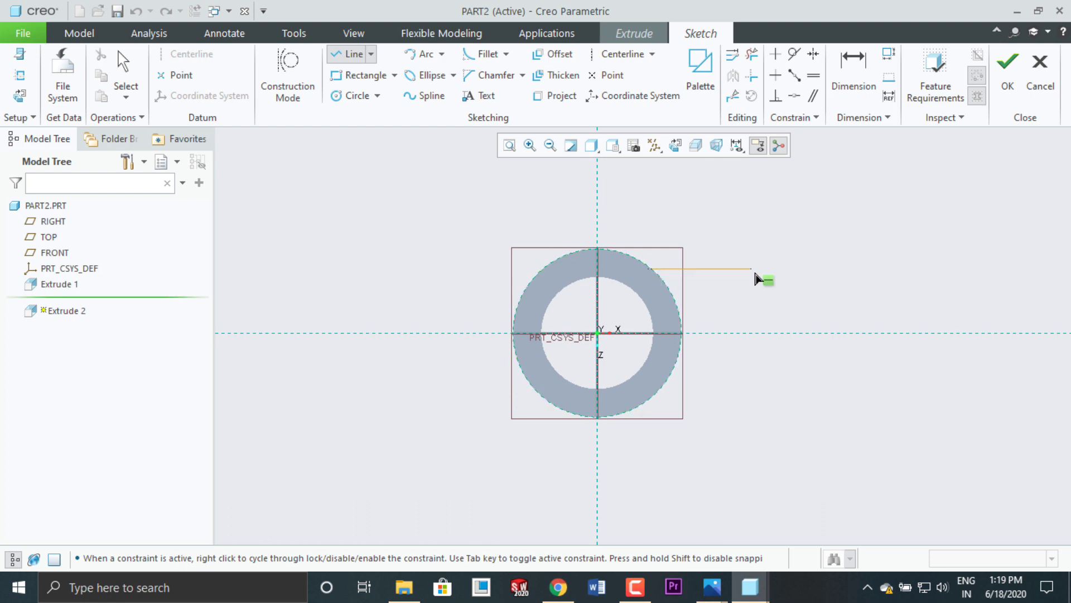
middle_click(847, 284)
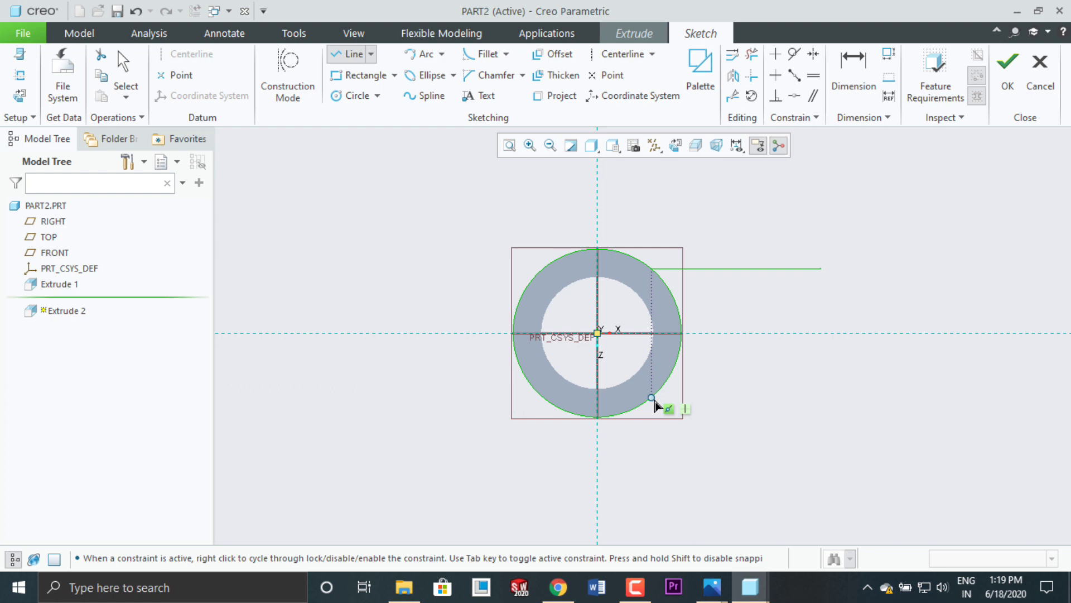
left_click(653, 399)
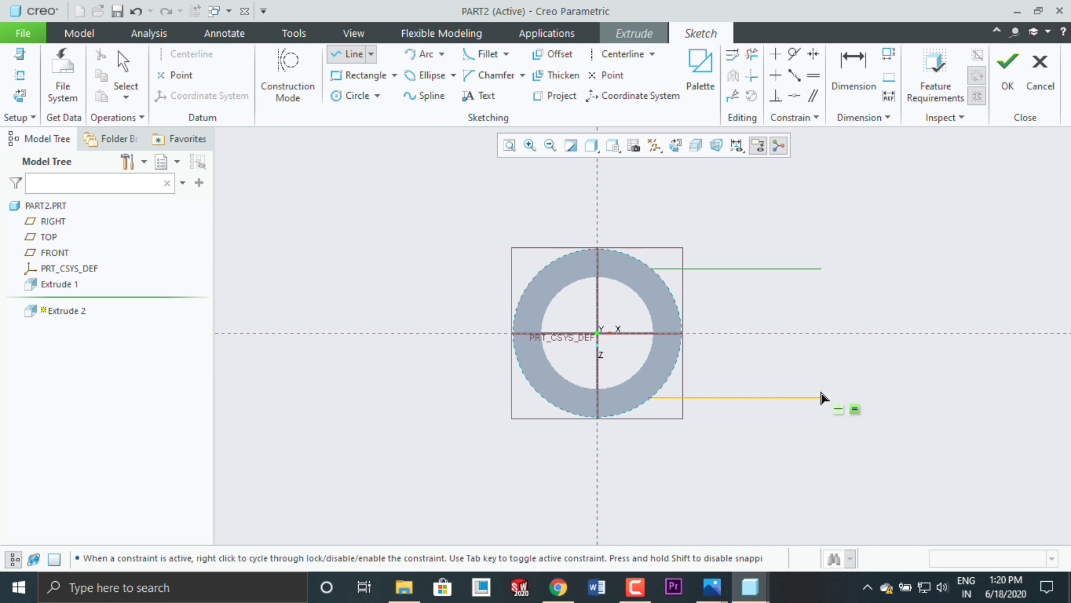
left_click(821, 394)
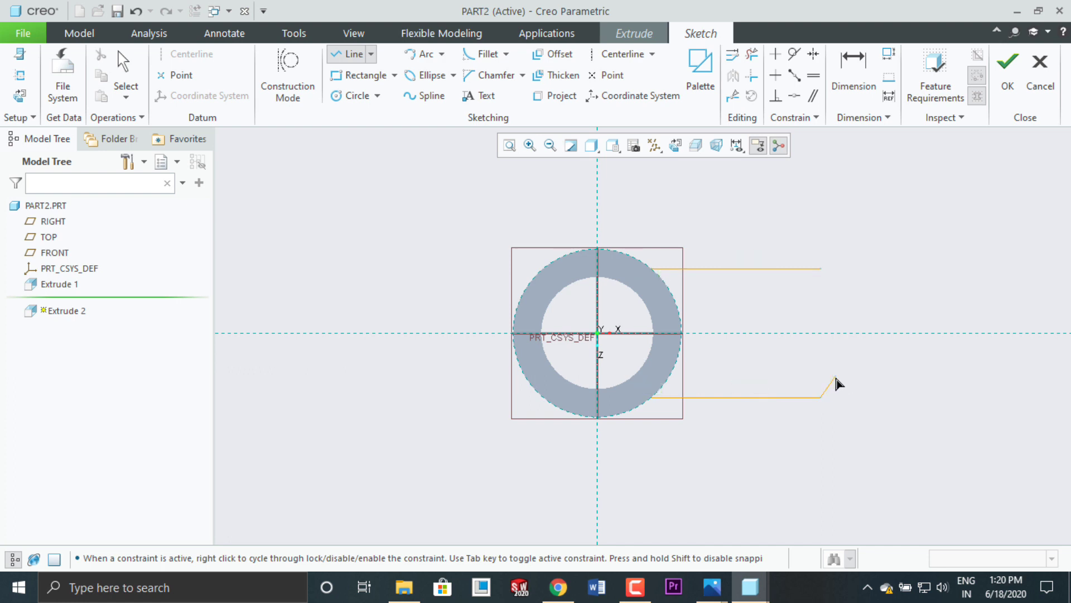
middle_click(888, 361)
Step: Join the lines' free ends with a tangent arc of about R 23, centred about 80 from the origin
left_click(412, 54)
left_click(821, 269)
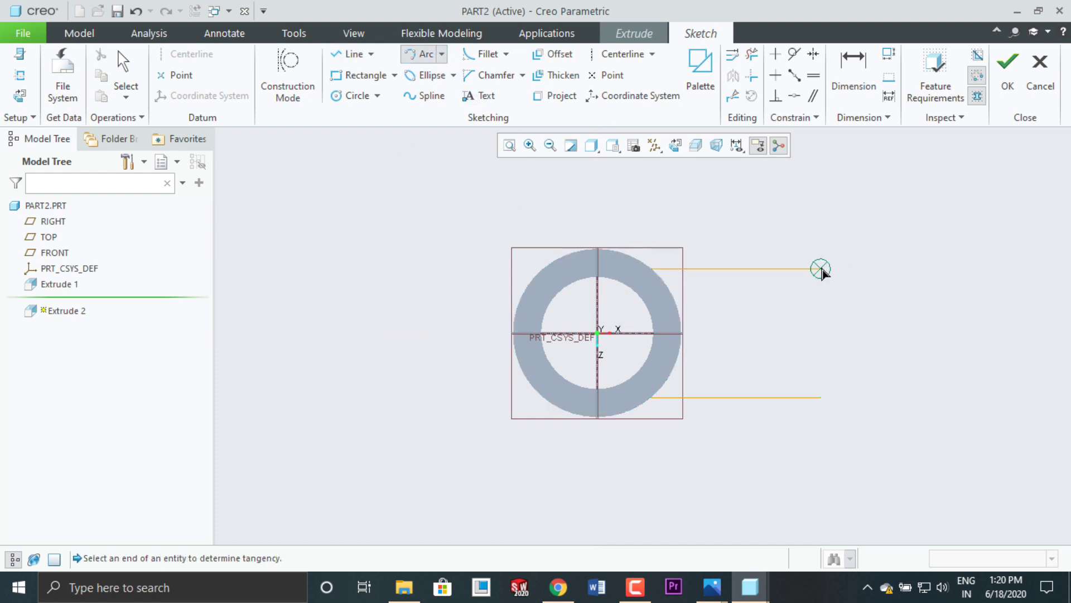
left_click(821, 398)
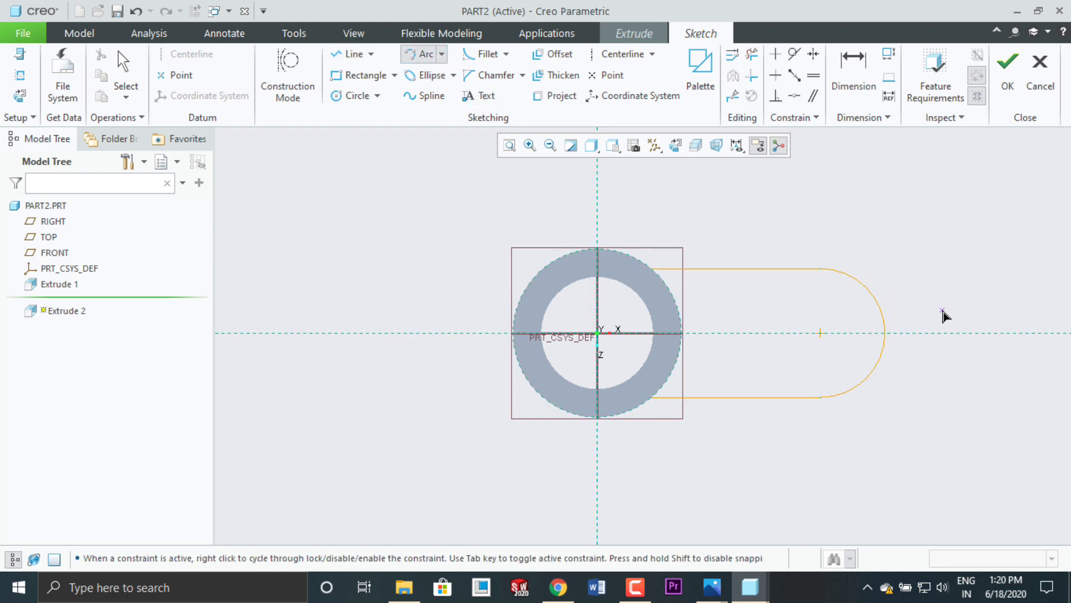
middle_click(945, 313)
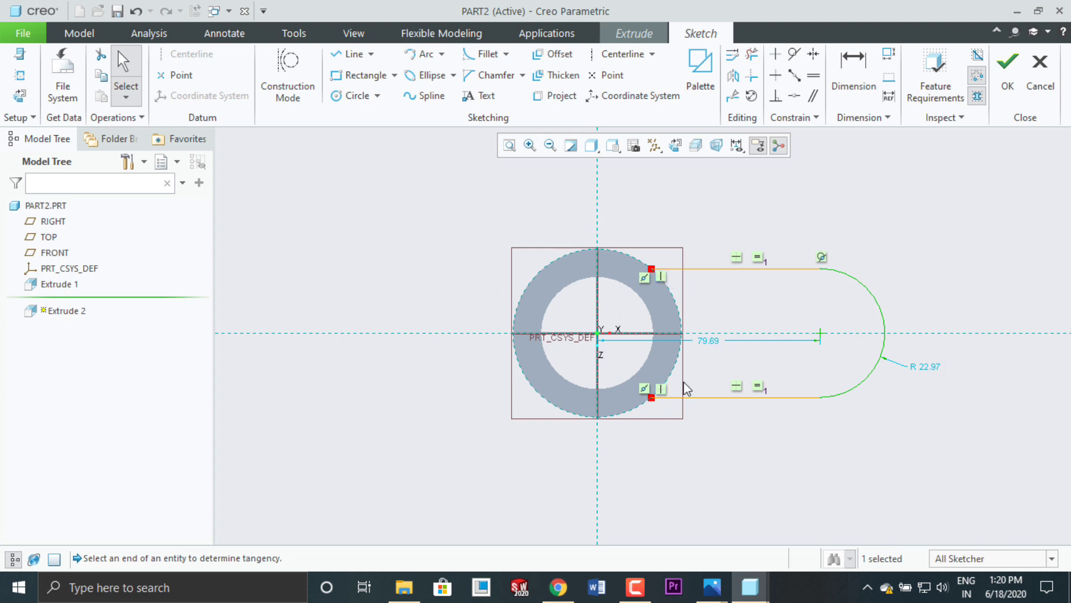
Step: Try to close the arm profile with arcs along the cylinder's outer circle
left_click(426, 56)
left_click(652, 270)
left_click(653, 397)
middle_click(724, 307)
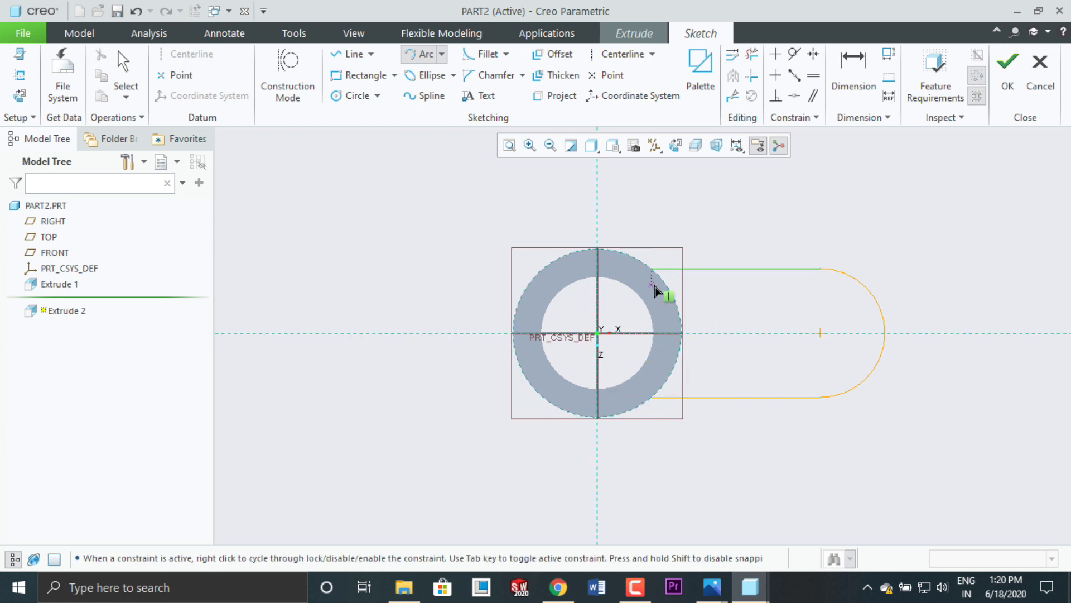
left_click(683, 334)
left_click(652, 272)
middle_click(740, 313)
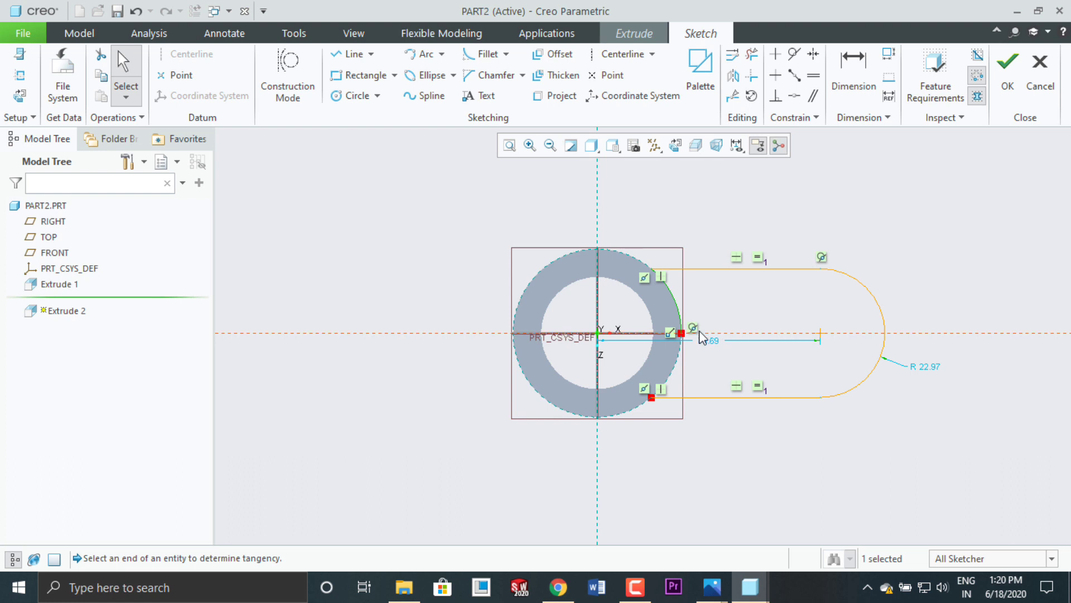
scroll(671, 295, "down", 3)
left_click(423, 53)
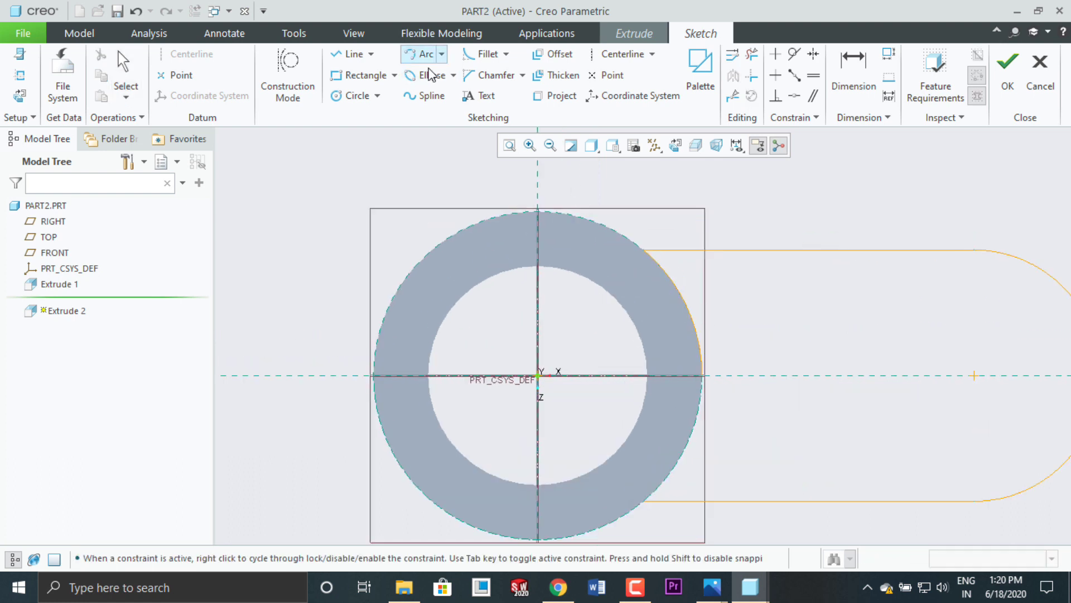
left_click(702, 375)
middle_click(736, 428)
left_click(643, 500)
middle_click(765, 365)
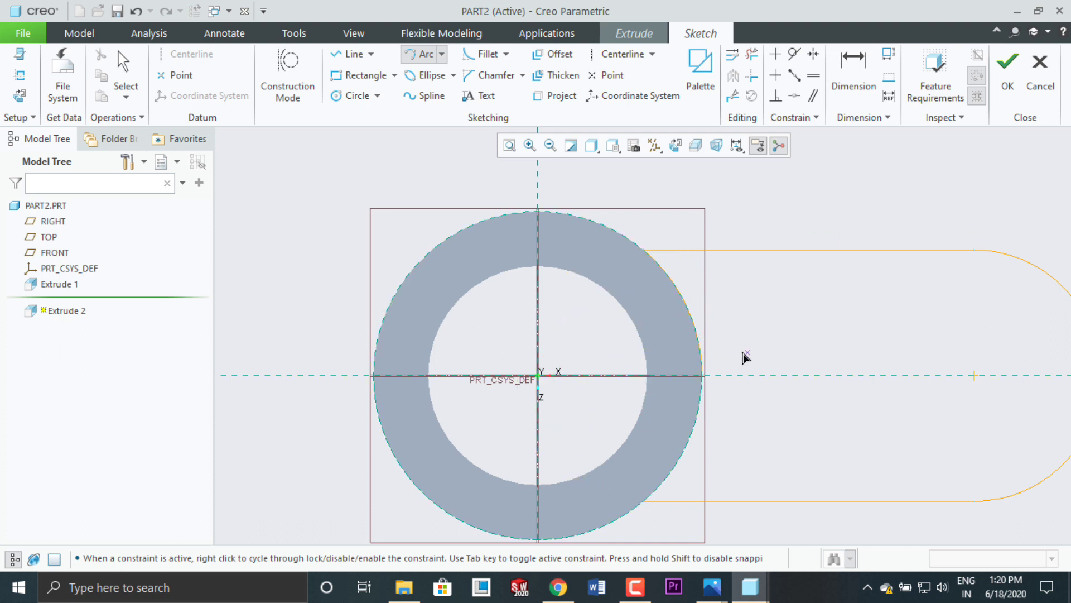
Step: Trim away the arc drawn along the cylinder's outer circle
scroll(604, 164, "down", 3)
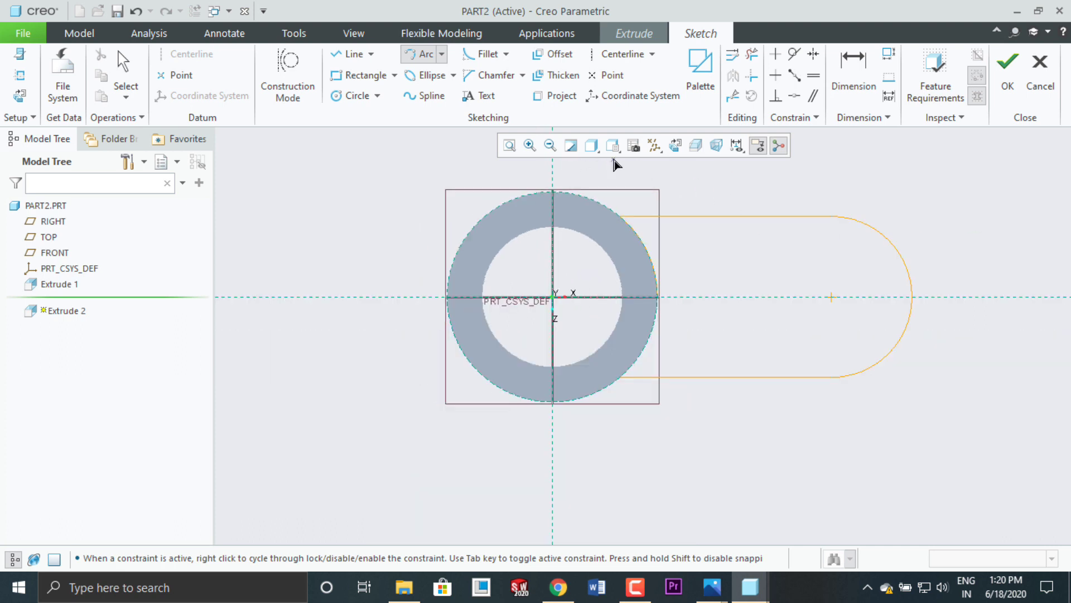
left_click(753, 54)
mouse_move(655, 242)
left_mouse_down()
mouse_move(678, 271)
mouse_move(652, 301)
mouse_move(636, 369)
left_mouse_up()
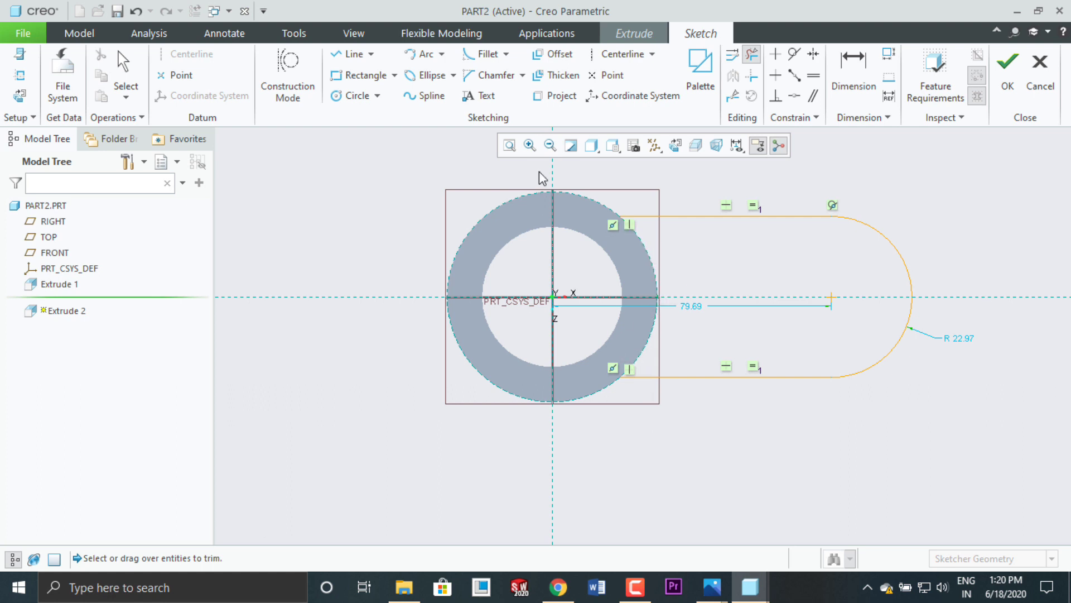
Step: Close the arm profile with two slanted lines from its open ends, meeting where the horizontal axis crosses the cylinder's outer circle
left_click(345, 57)
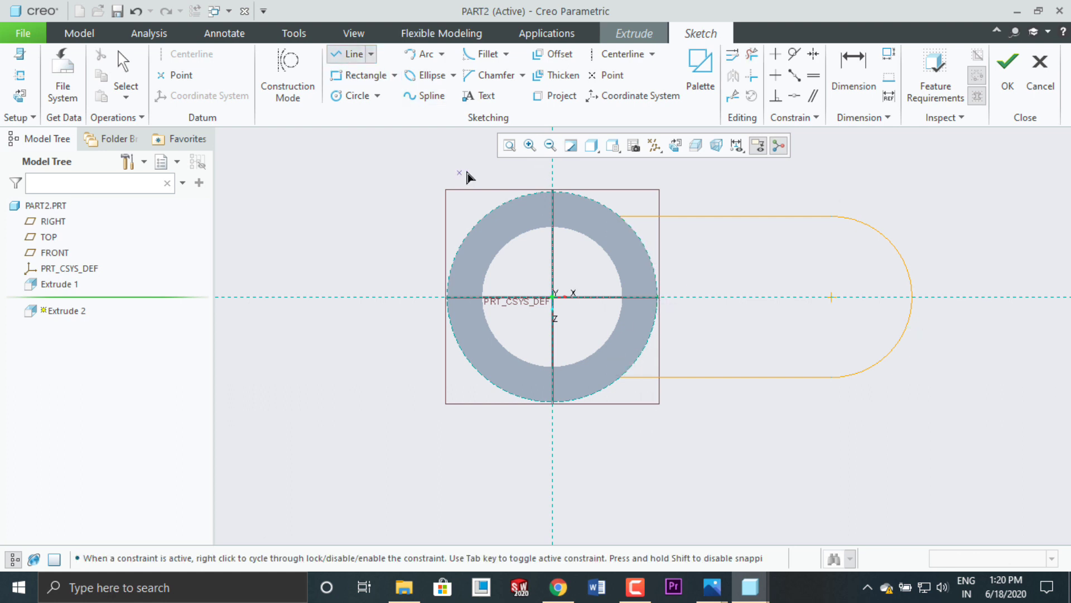
left_click(621, 218)
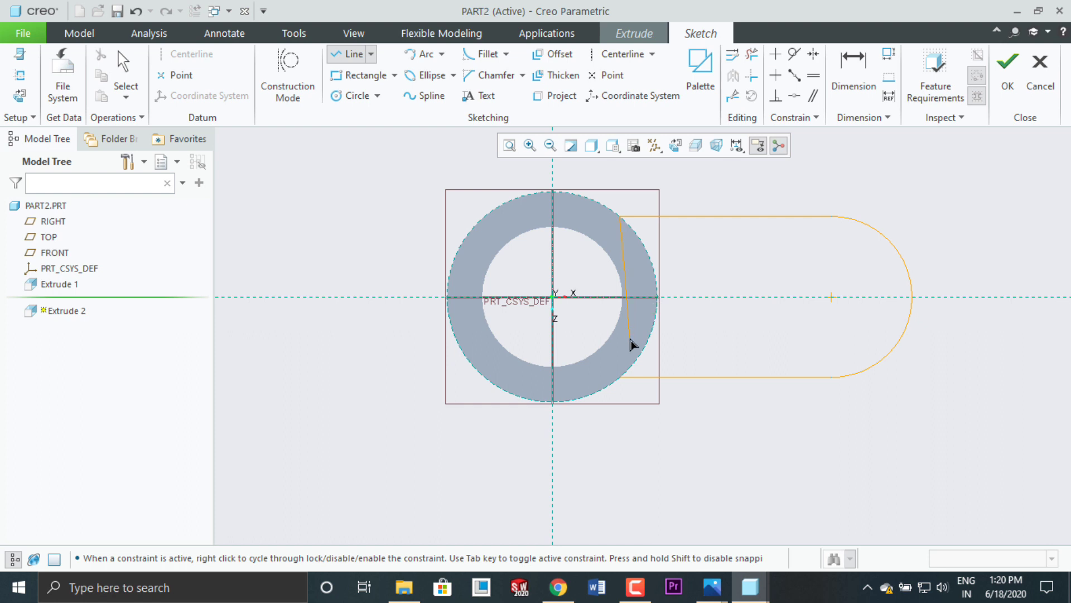
left_click(657, 297)
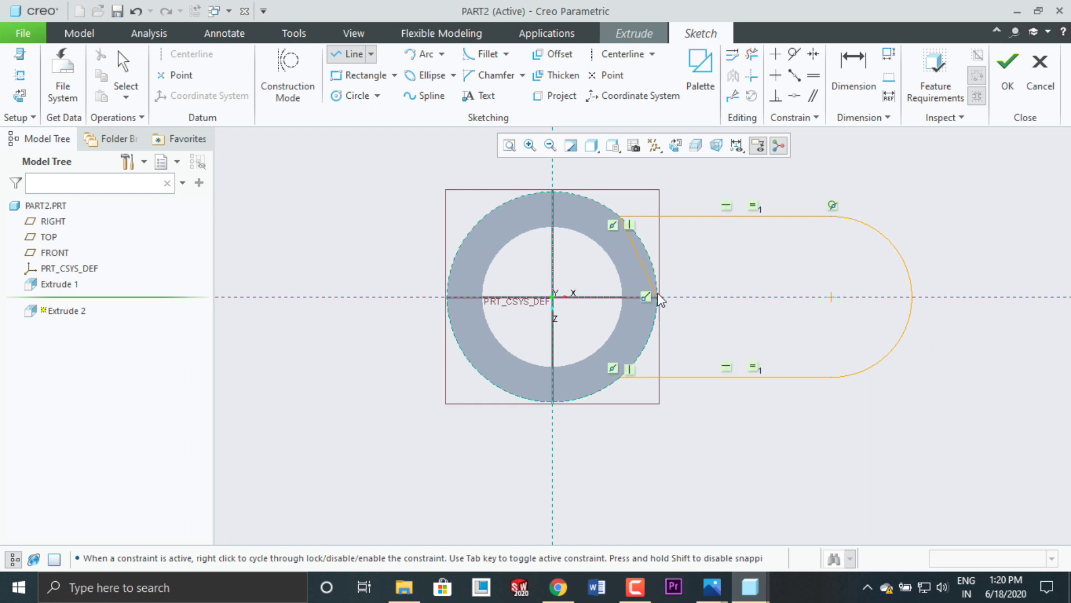
left_click(624, 377)
middle_click(781, 310)
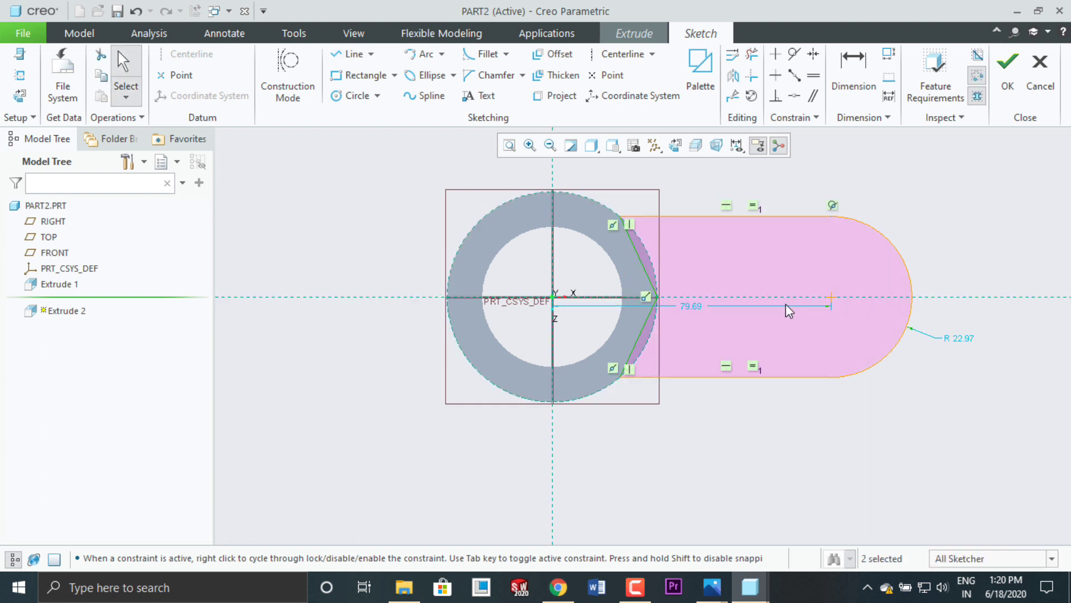
Step: Finish the arm sketch and reduce its extrusion depth to about 13.2
left_click(1008, 63)
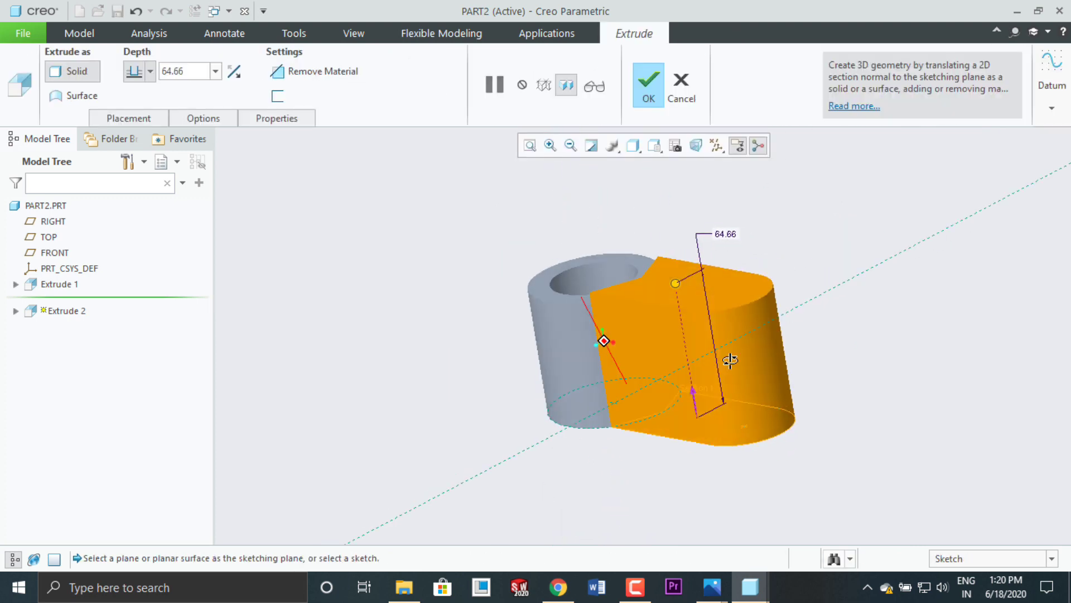
left_click_drag(681, 284, 706, 394)
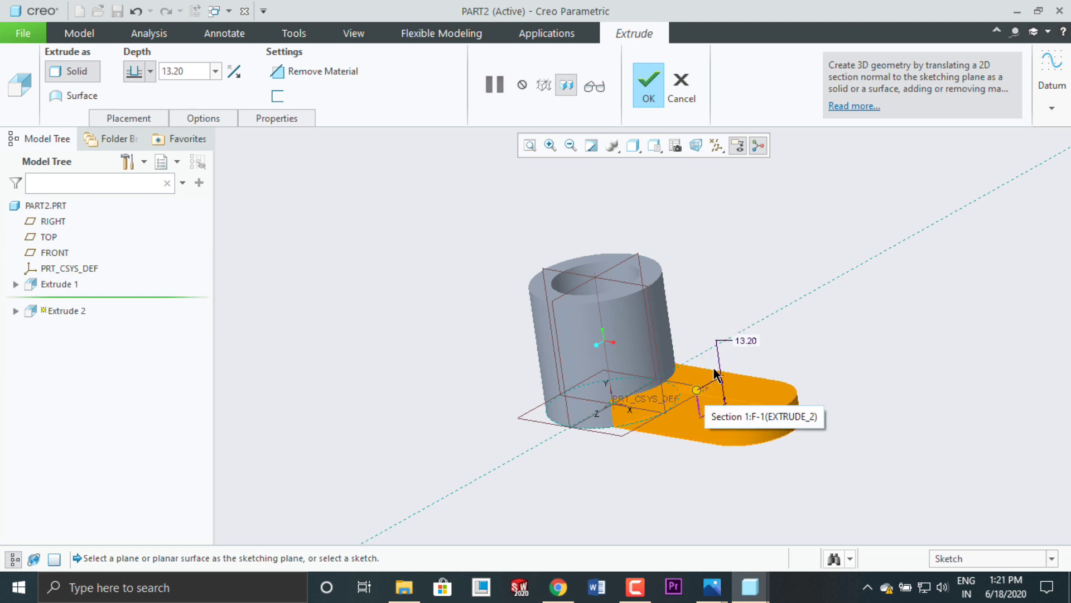
middle_click_drag(658, 191, 789, 426)
Step: Check the 3rd.png drawing for the arm's hole and thickness, and return to PART2
mouse_move(717, 589)
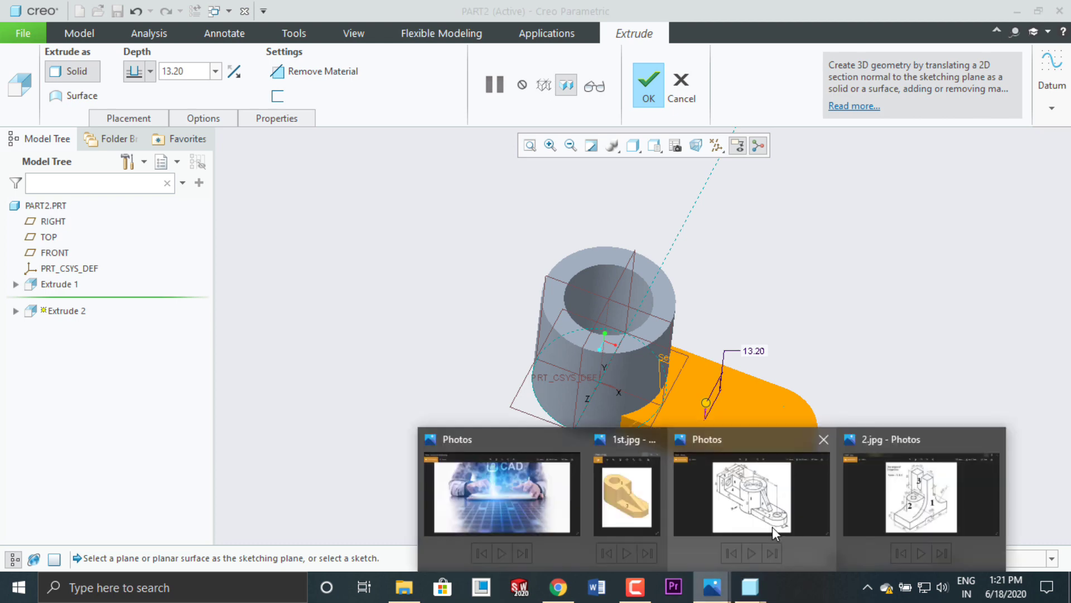
left_click(772, 527)
left_click(712, 586)
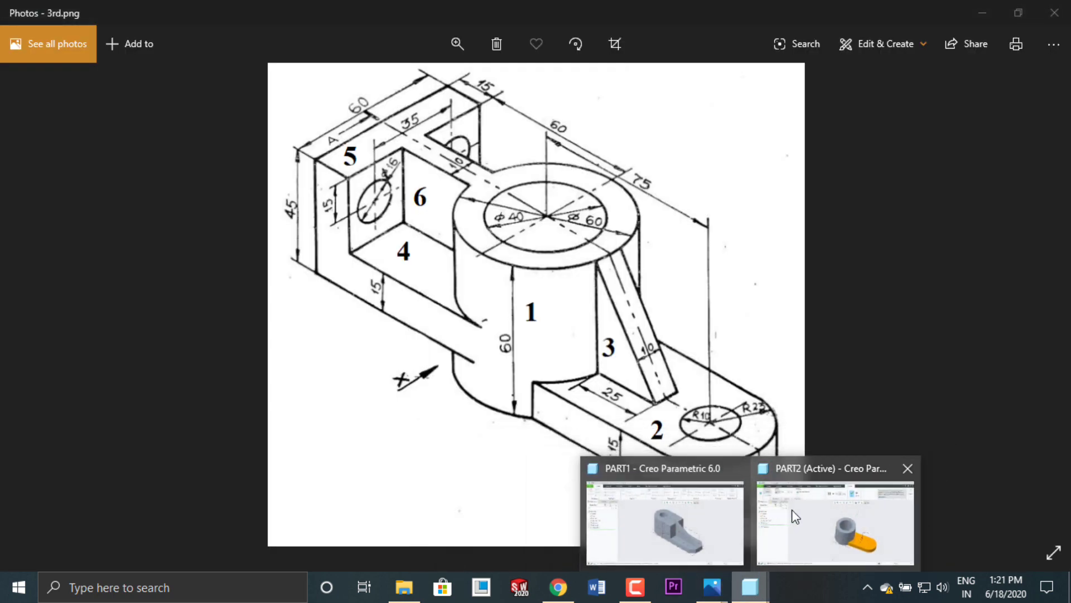
left_click(790, 467)
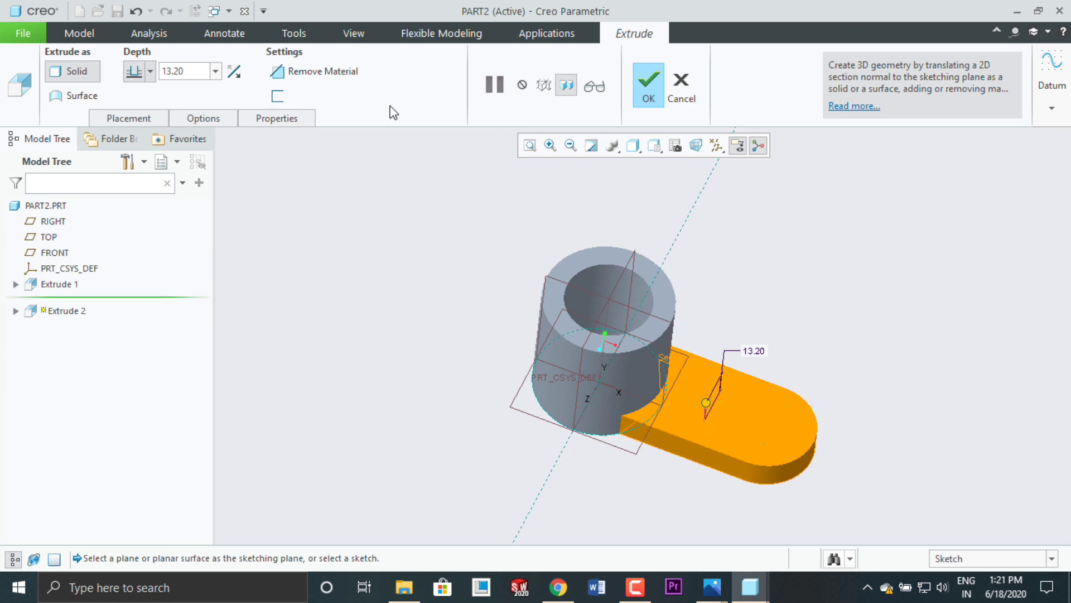
Step: Reopen the arm extrusion's section sketch and draw a circle concentric with the rounded end
left_click(157, 121)
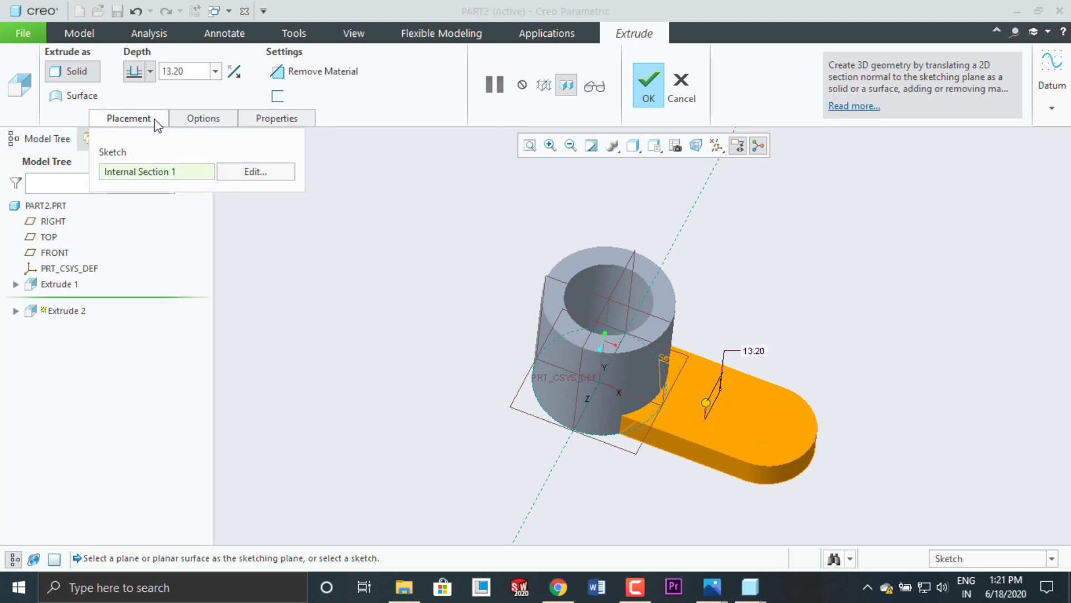
left_click(276, 174)
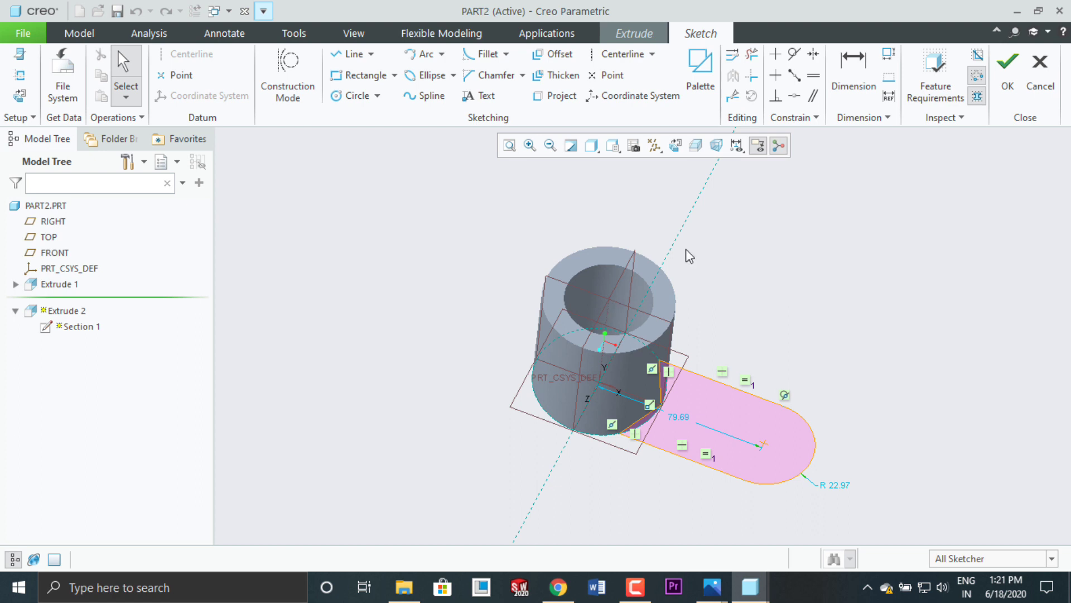
left_click(681, 149)
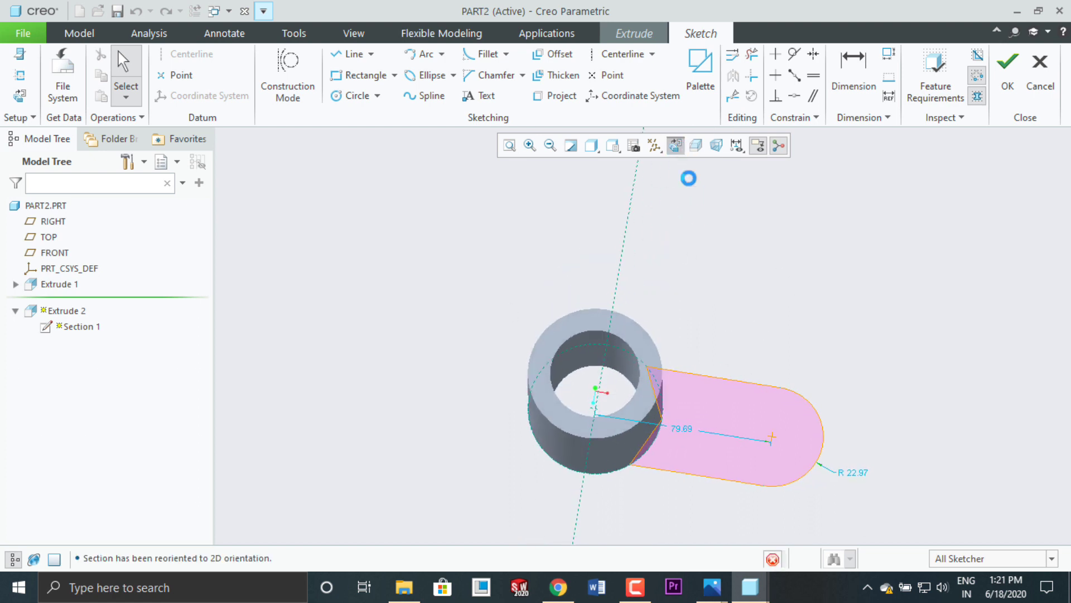
scroll(732, 437, "down", 3)
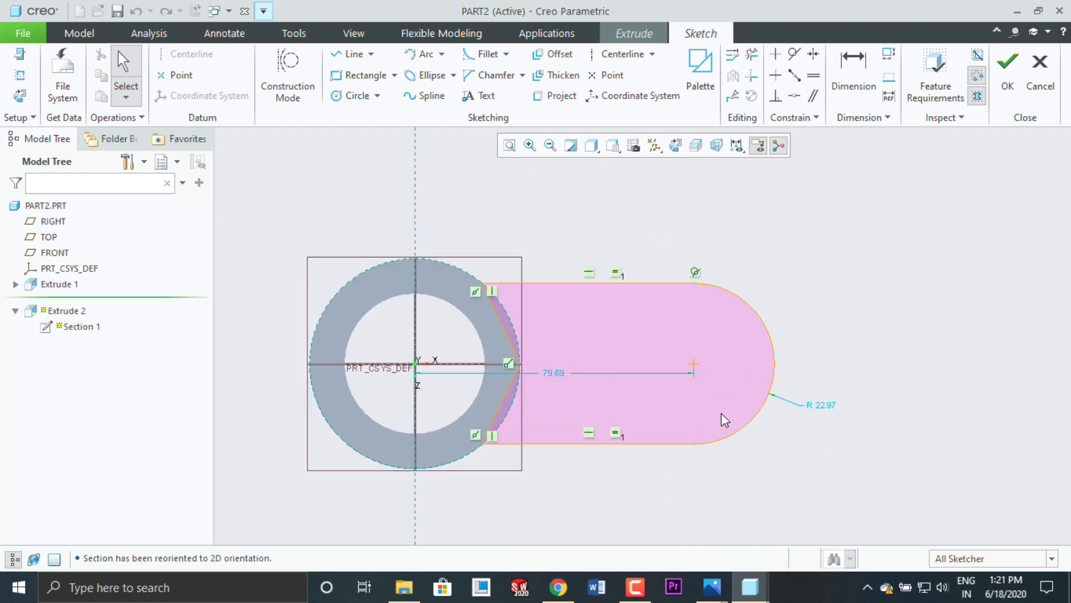
left_click(352, 95)
left_click(694, 363)
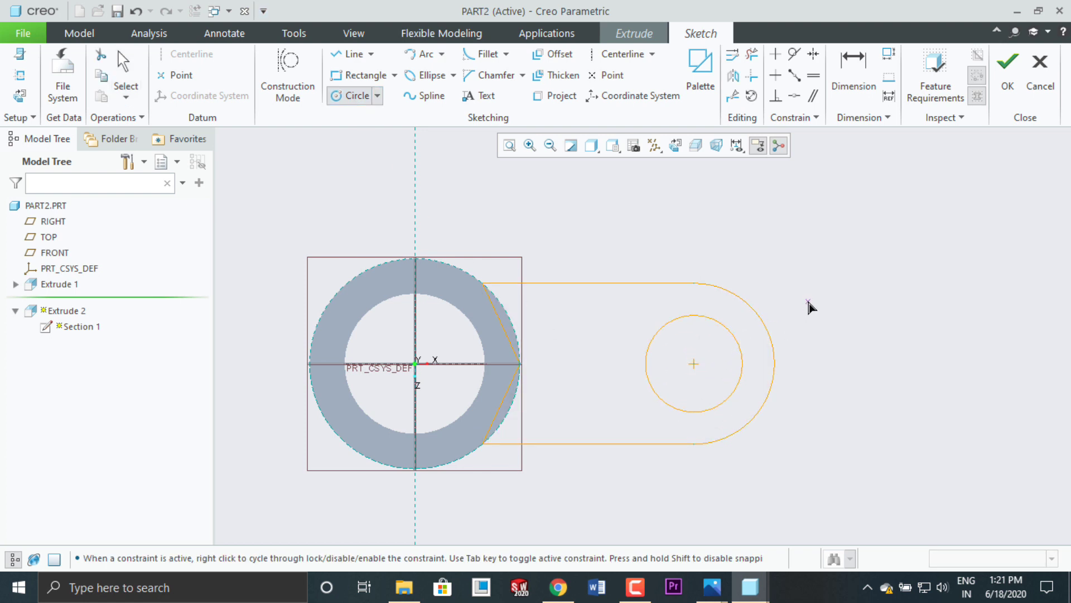
Step: Finish the arm sketch with its concentric hole and complete the arm extrusion with a depth of 15
left_click(1008, 66)
middle_click_drag(890, 379, 851, 330)
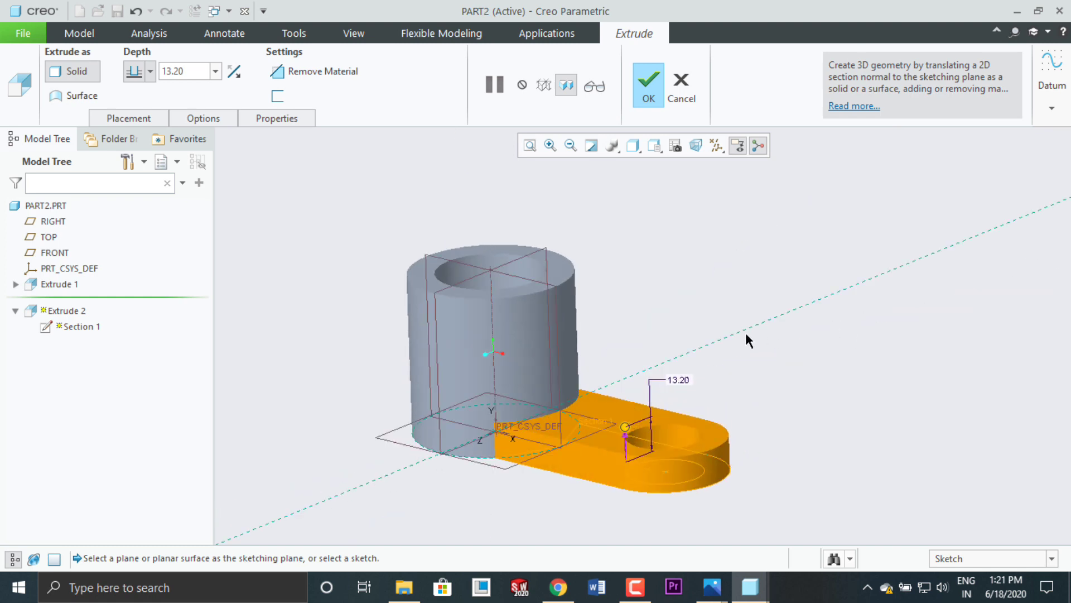
double_click(679, 380)
type("15")
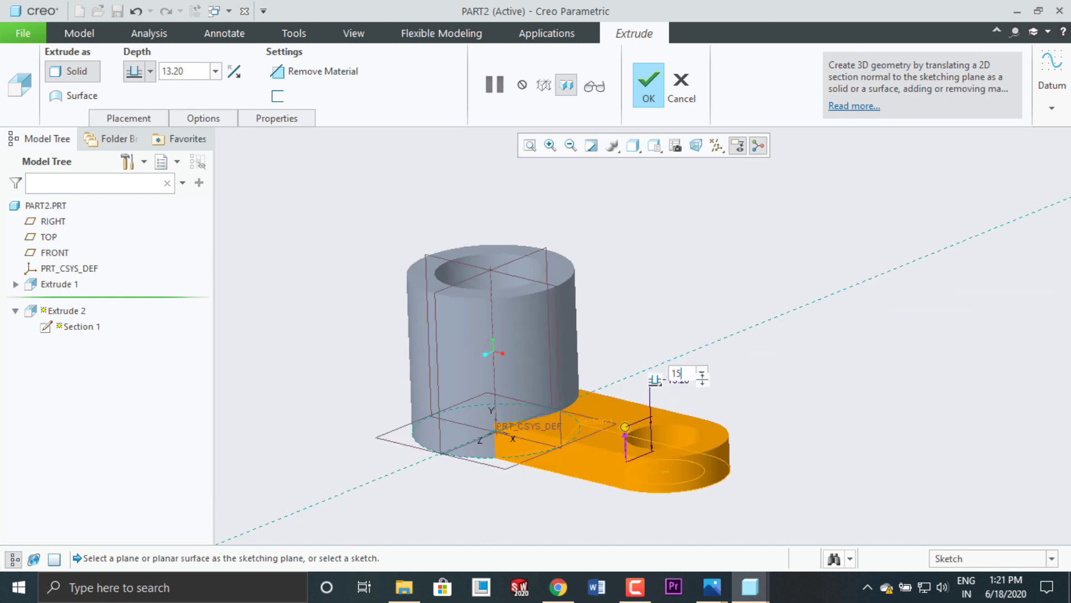
key("Return")
mouse_move(626, 425)
left_mouse_down()
mouse_move(633, 399)
mouse_move(626, 425)
left_mouse_up()
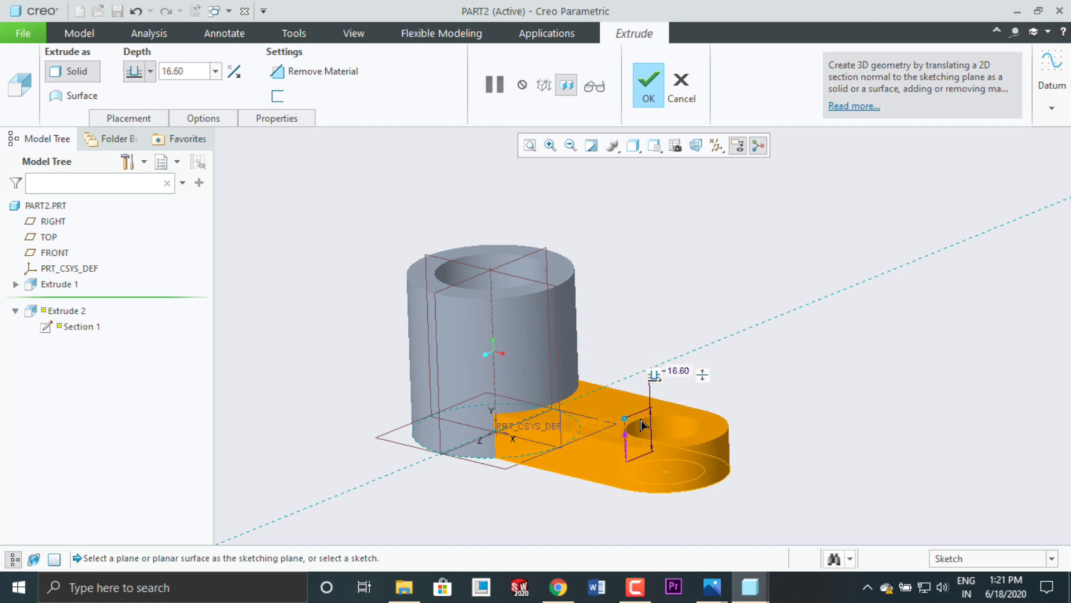
double_click(682, 372)
type("15")
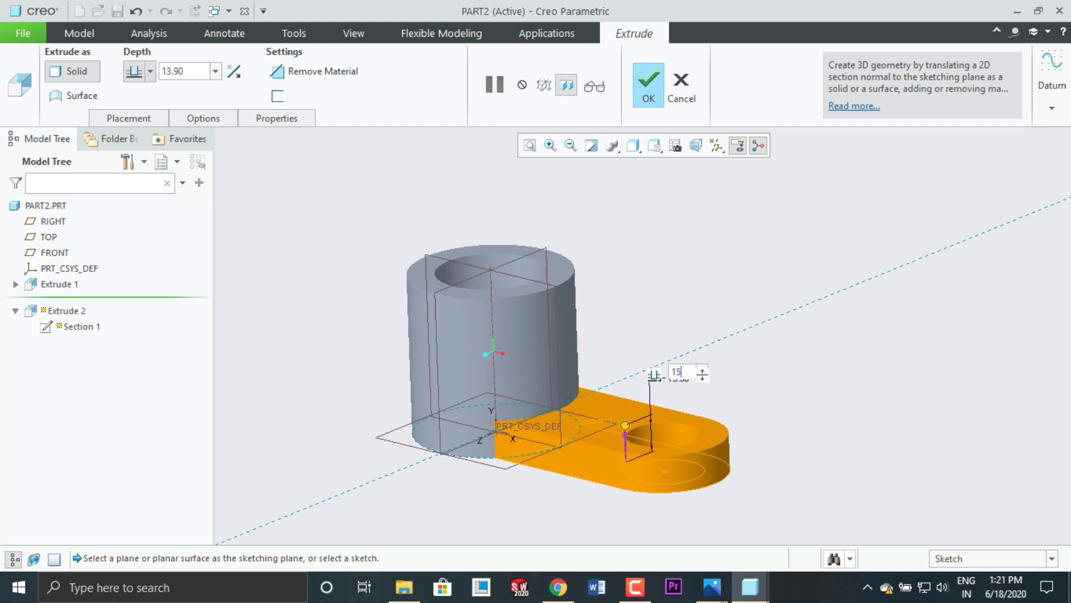
key("Return")
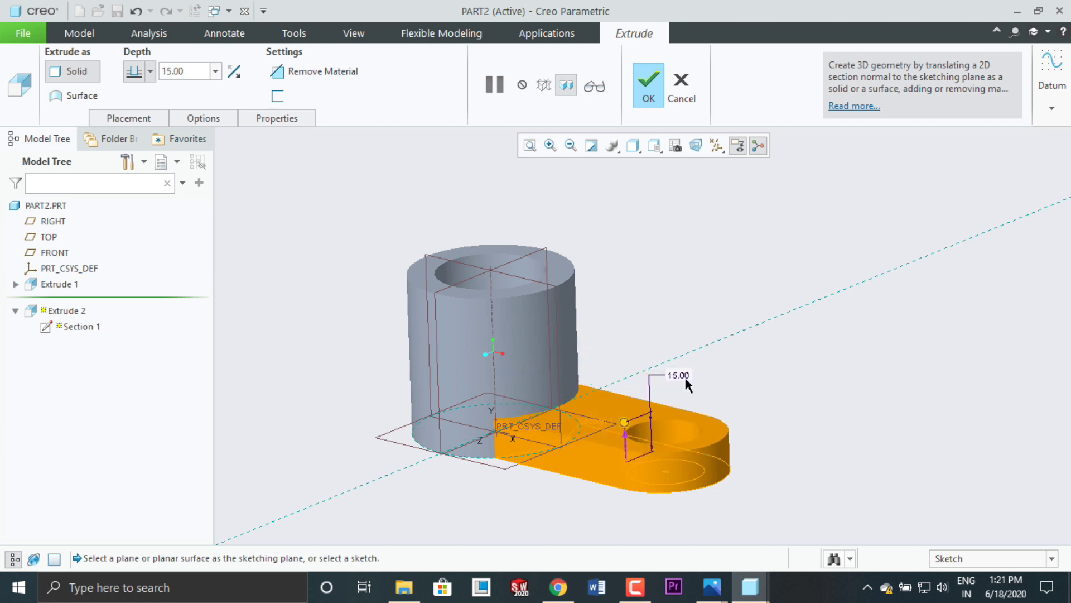
left_click(648, 96)
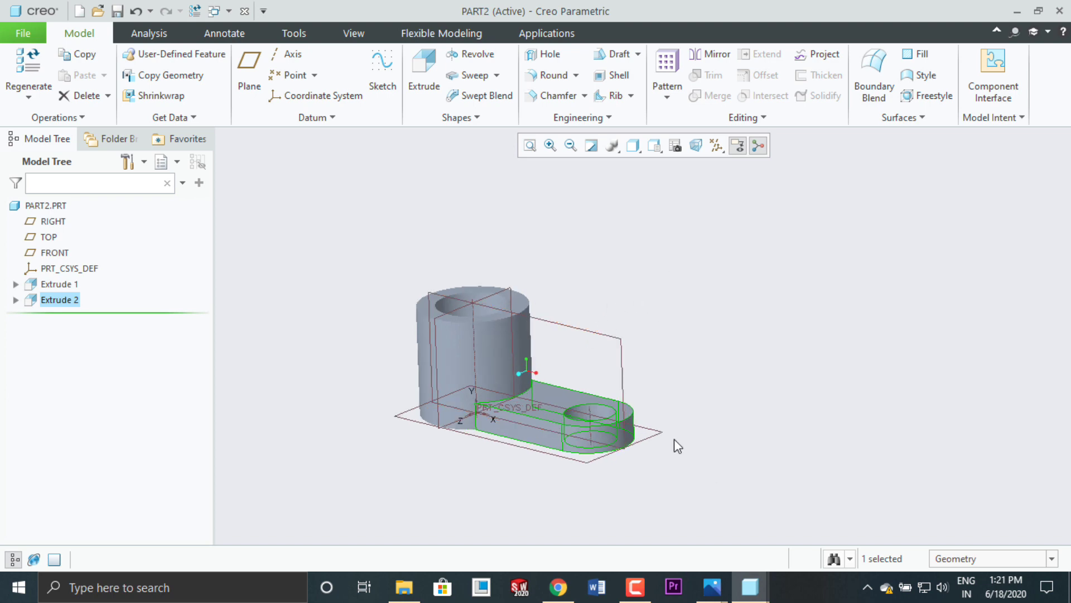
Step: Check the 3rd.png drawing for the rib between the cylinder and the arm, and return to PART2
mouse_move(712, 587)
left_click(676, 459)
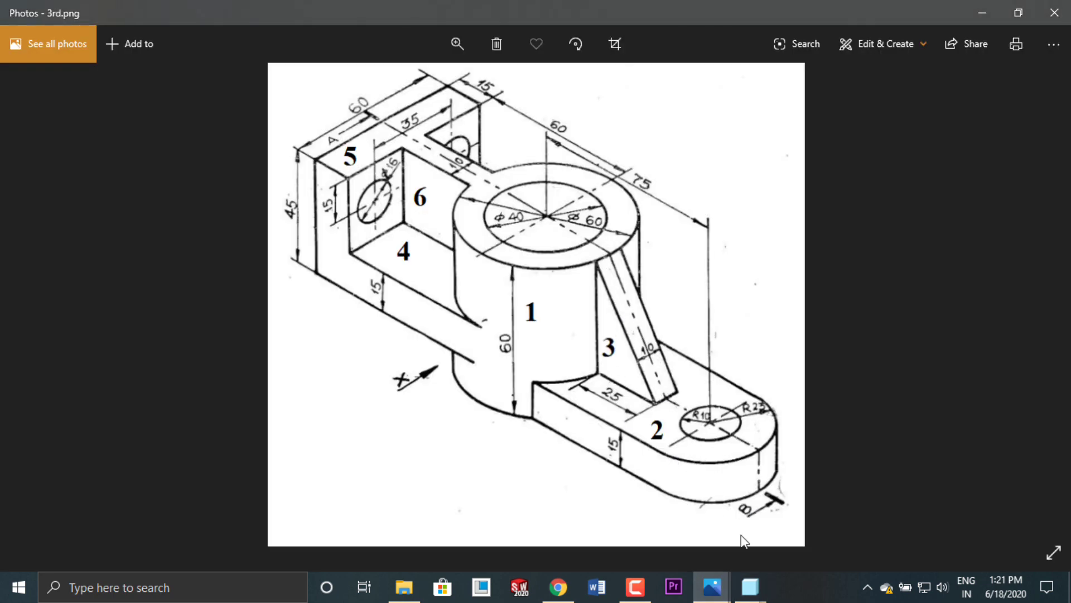
mouse_move(750, 587)
left_click(834, 521)
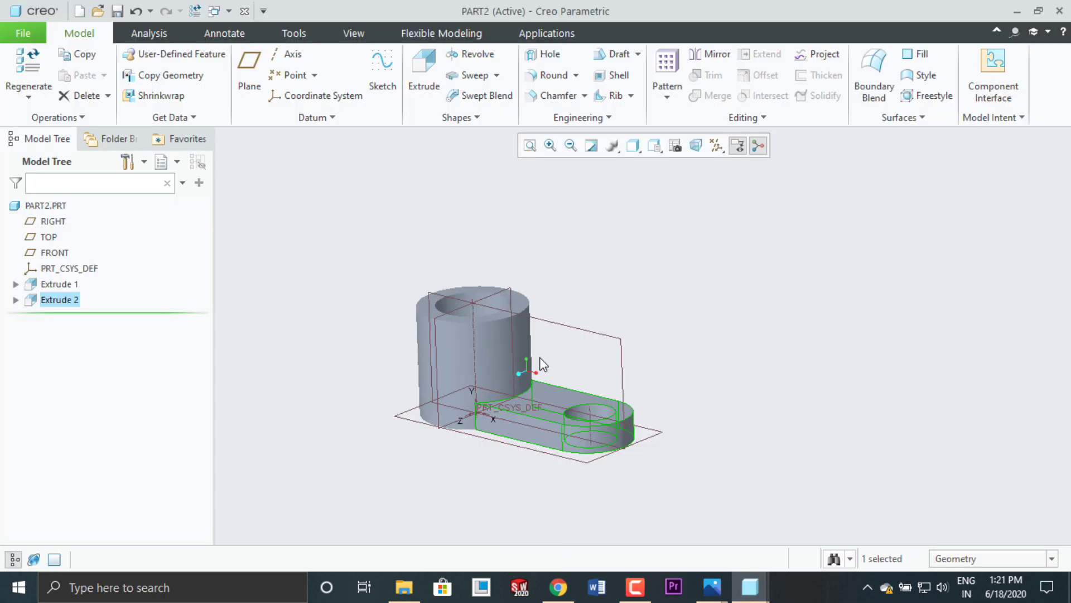
Step: Start a profile rib on the FRONT plane and sketch its slanted line from the cylinder's upper outer corner to the arm's upper face
scroll(552, 354, "up", 2)
scroll(576, 344, "down", 1)
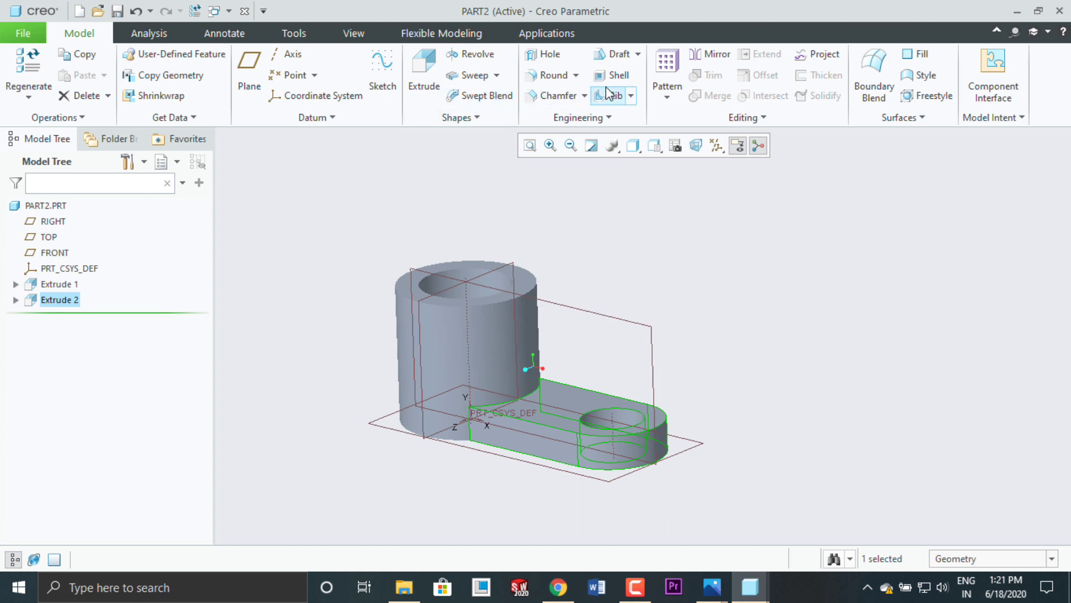
left_click(633, 97)
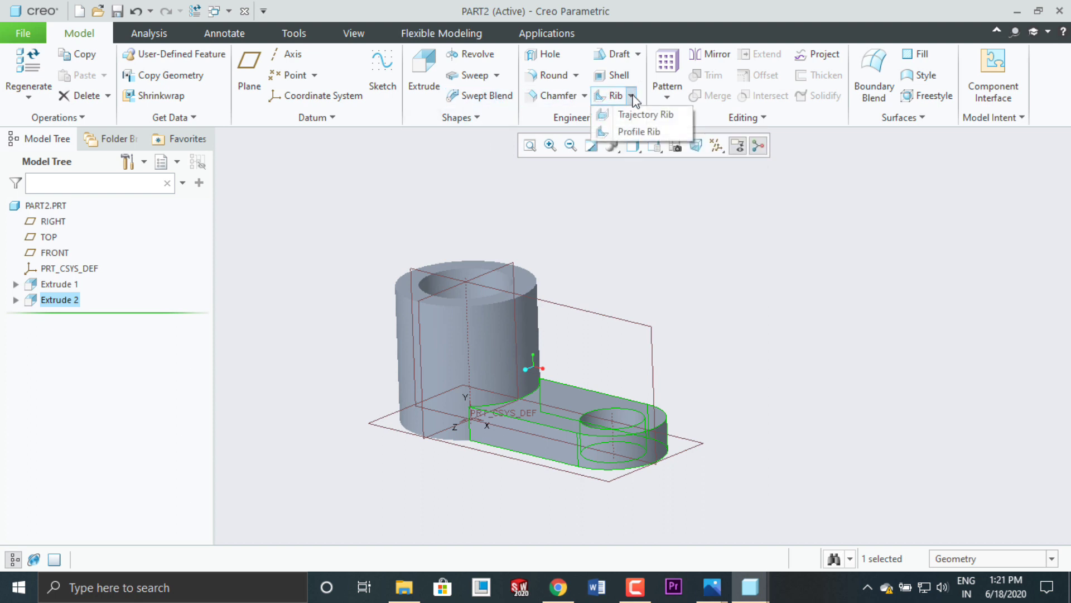
left_click(640, 130)
left_click(581, 308)
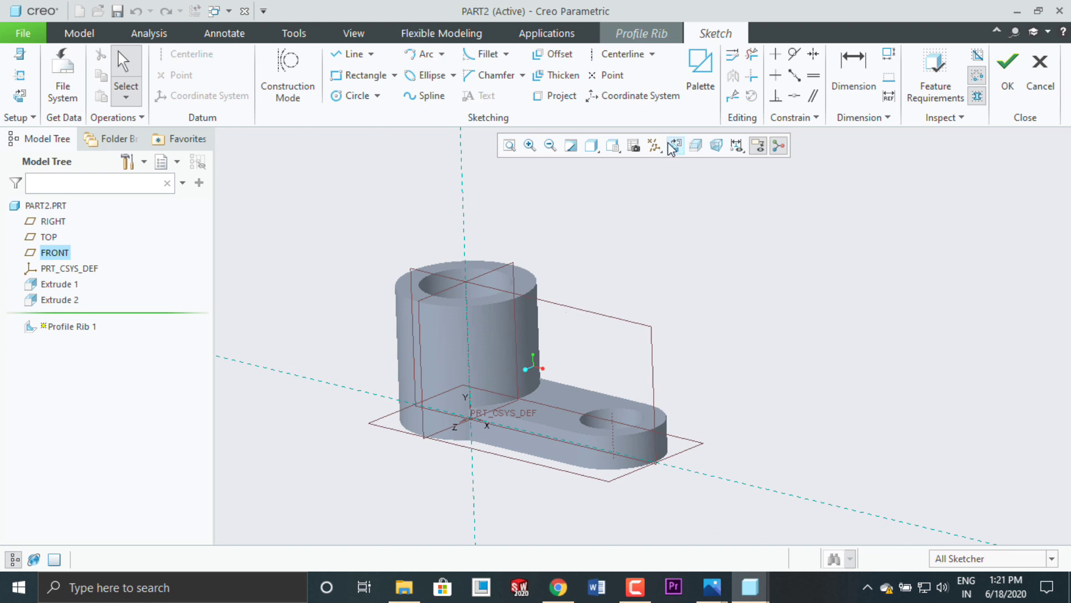
left_click(673, 146)
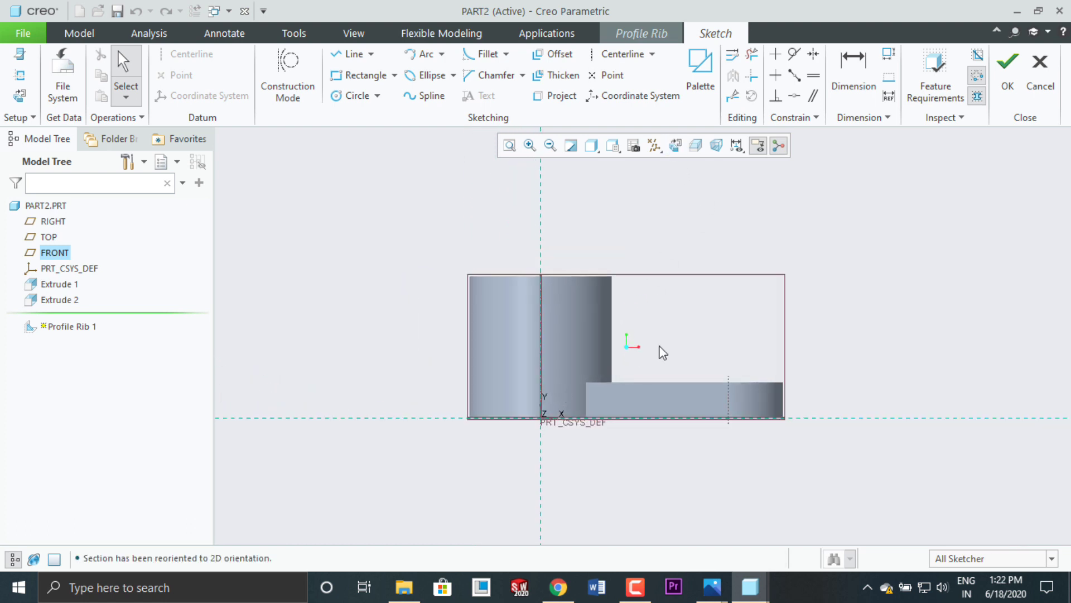
scroll(659, 348, "up", 1)
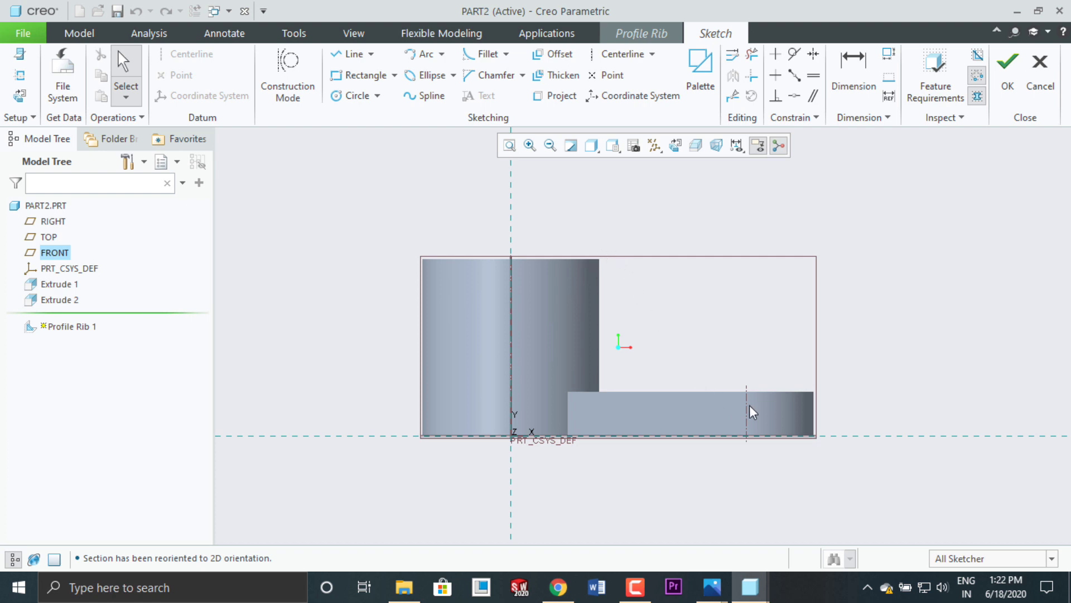
left_click(358, 54)
left_click(600, 260)
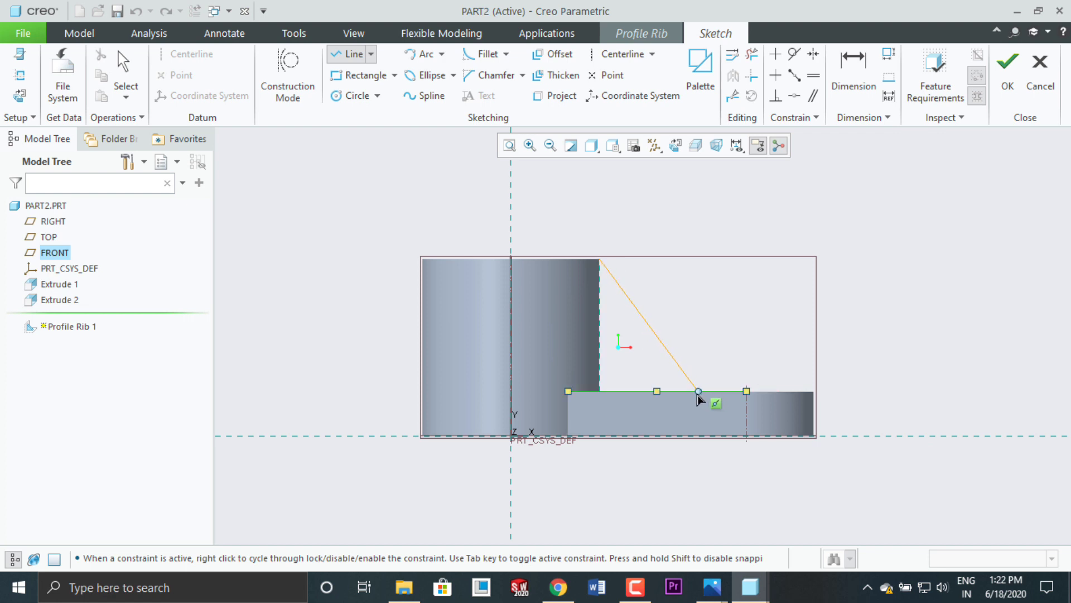
left_click(669, 391)
middle_click(999, 234)
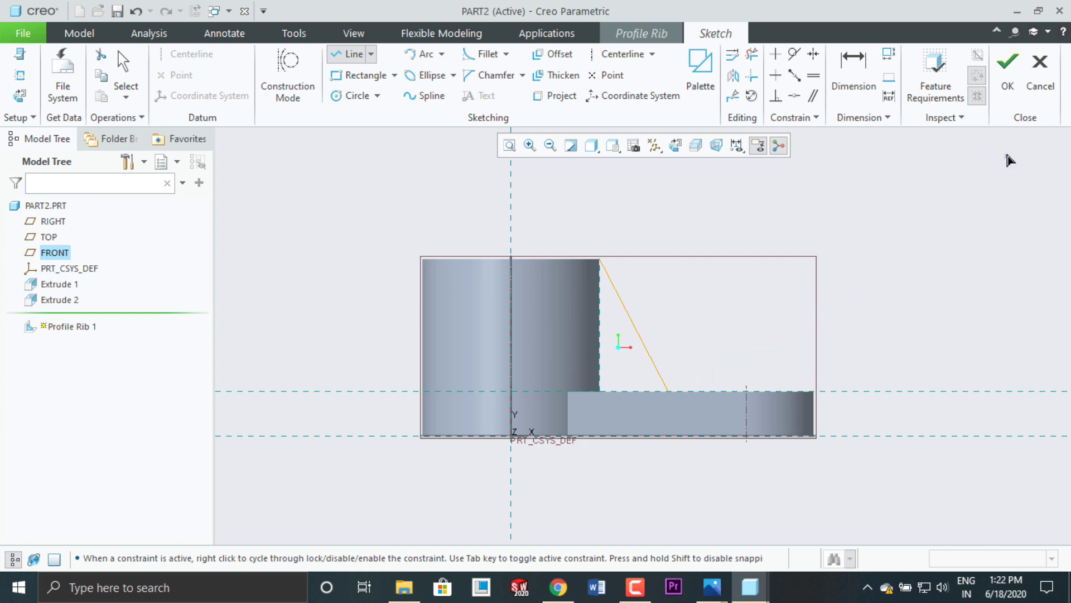
left_click(1008, 62)
Step: Flip the rib's fill direction toward the cylinder, complete it with a thickness of 10, and restore the default orientation
scroll(691, 289, "down", 2)
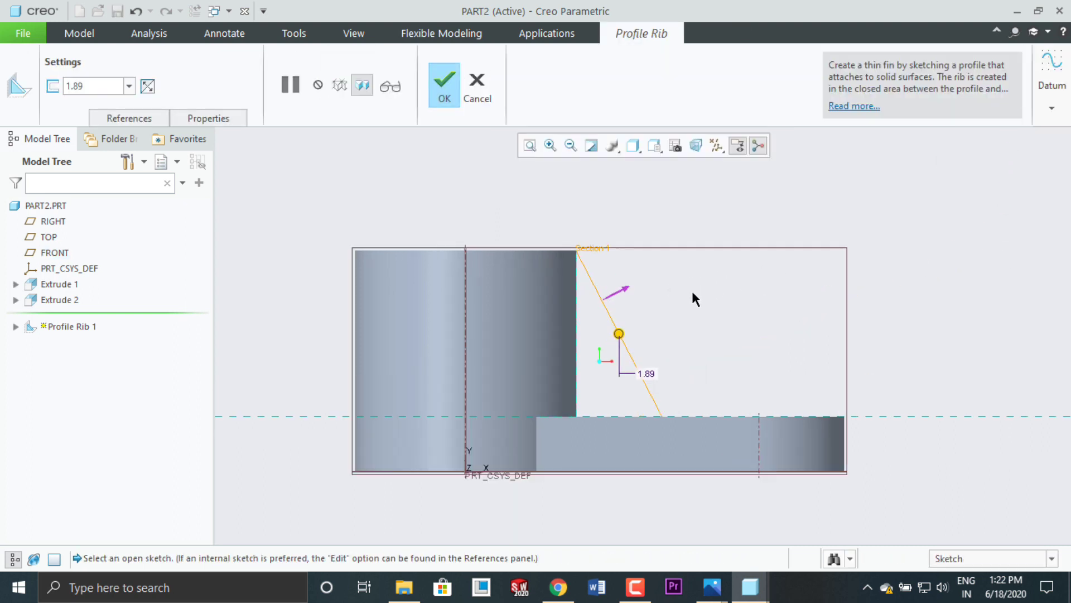
left_click(621, 290)
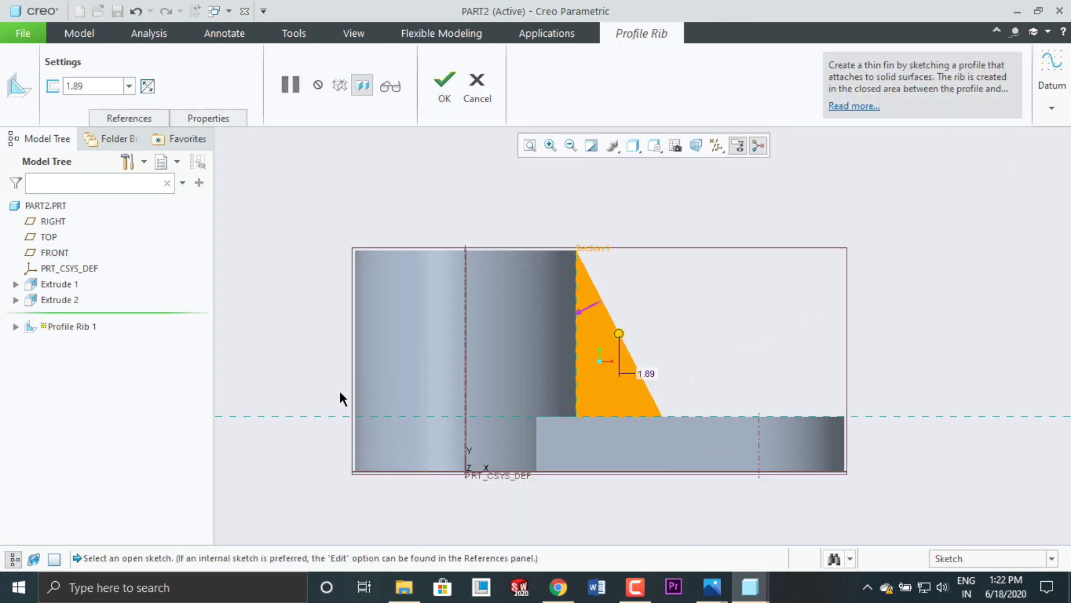
key("ctrl+d")
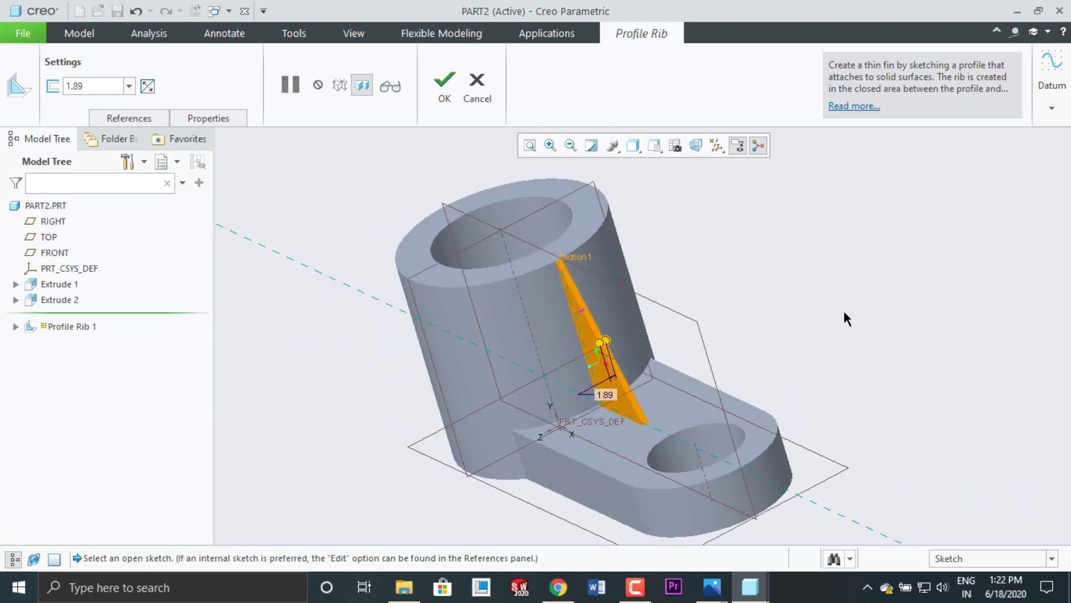
scroll(611, 397, "down", 2)
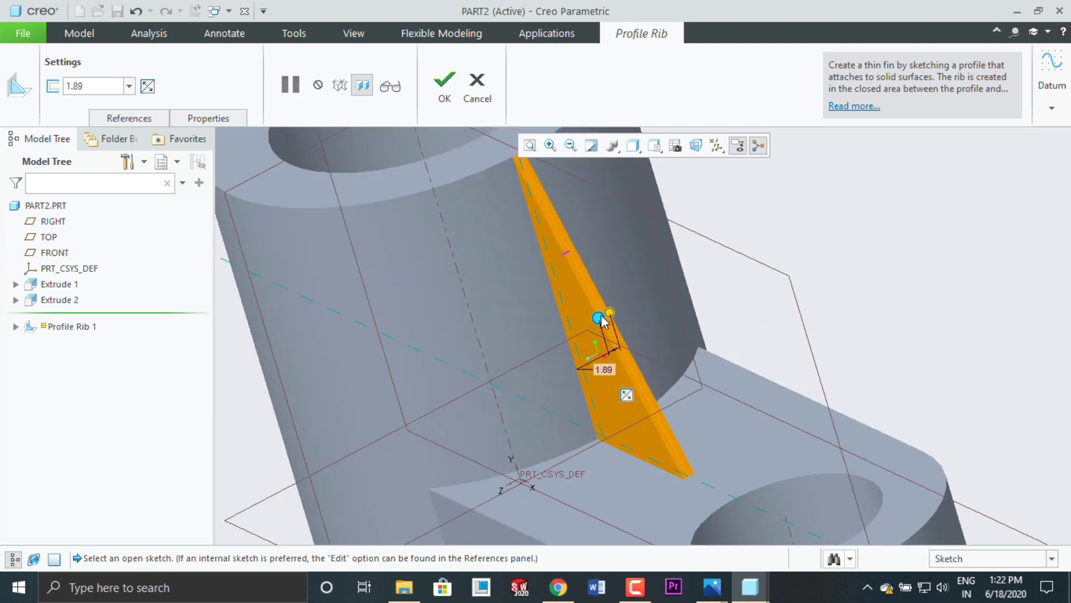
left_click_drag(599, 318, 582, 329)
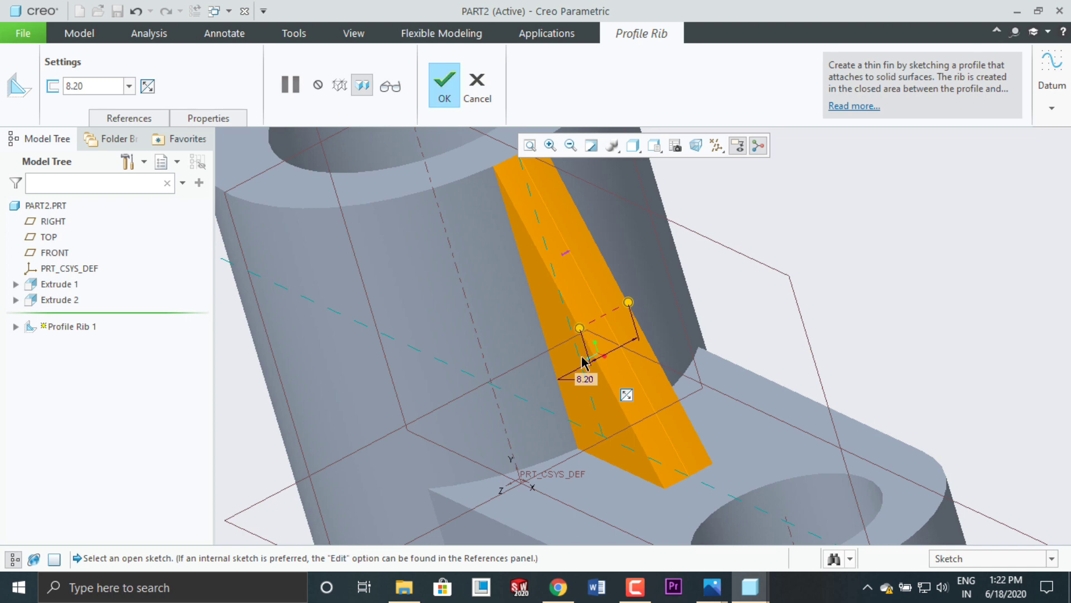
double_click(586, 379)
type("10")
key("Return")
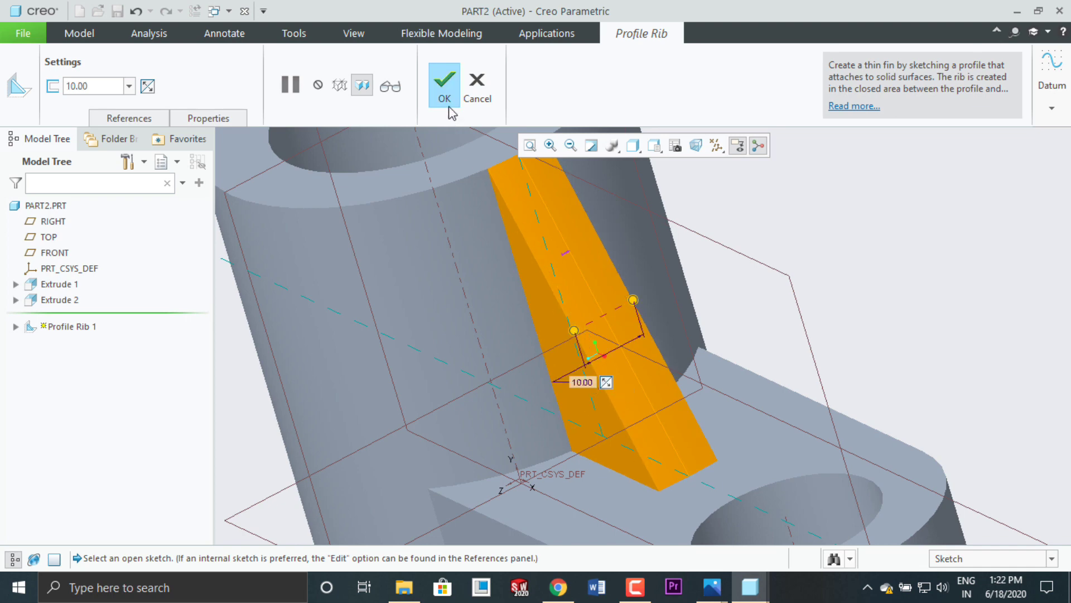
left_click(445, 90)
left_click(660, 154)
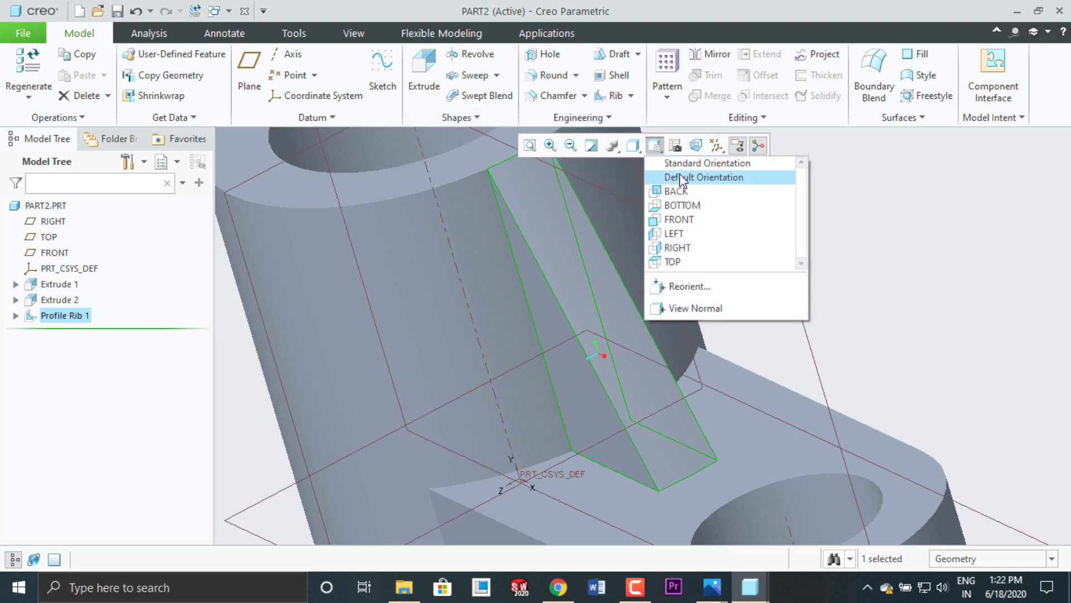
left_click(679, 173)
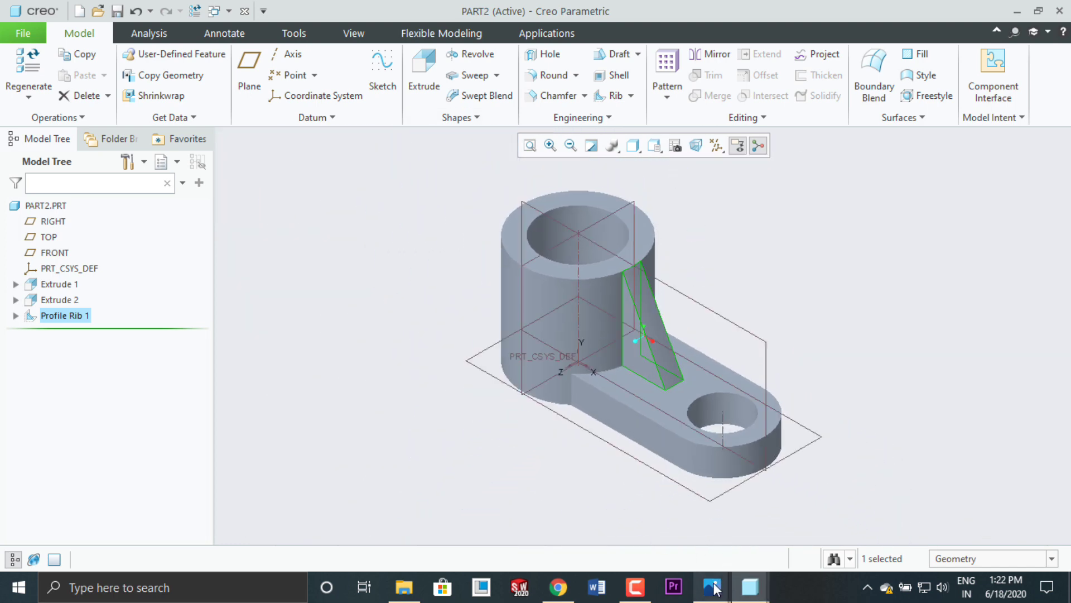
Step: Check the 3rd.png drawing for the dimensions of the flanged arm on the cylinder's opposite side, and return to PART2
mouse_move(712, 587)
left_click(736, 543)
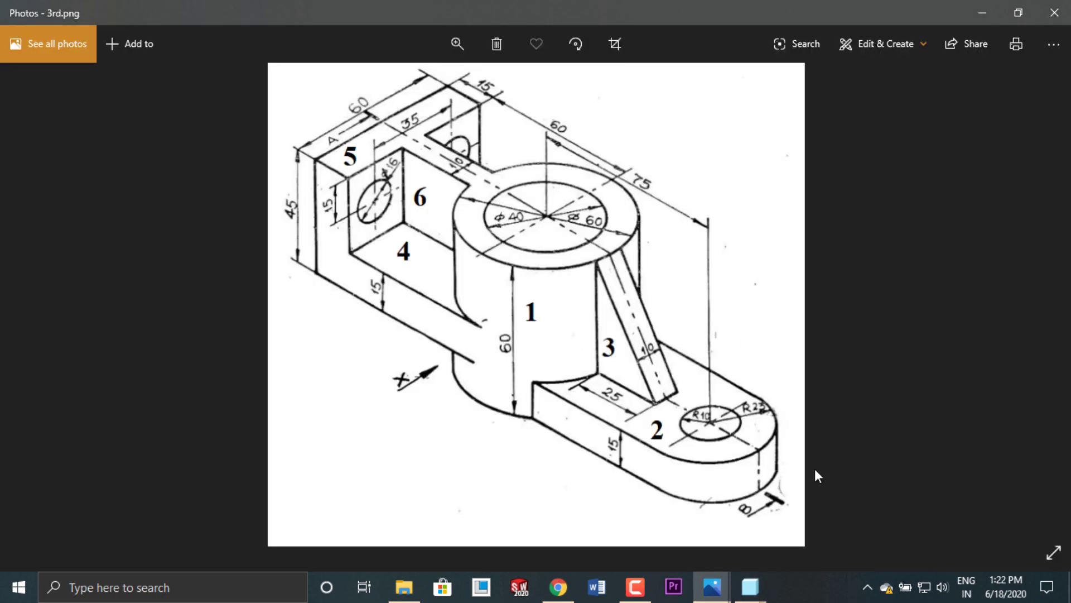
mouse_move(750, 587)
left_click(832, 521)
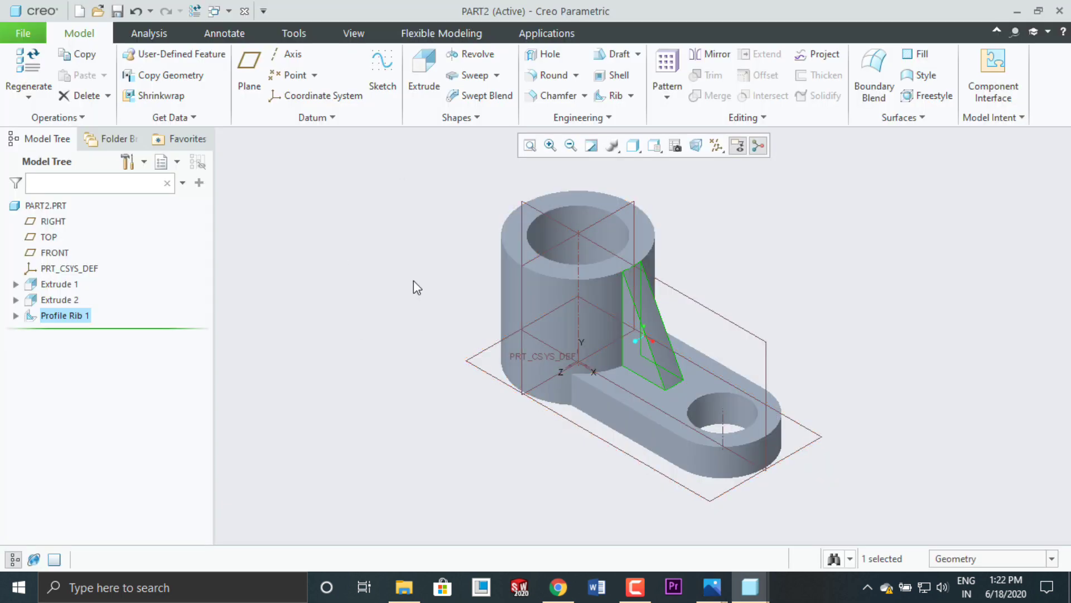
mouse_move(712, 587)
left_click(646, 497)
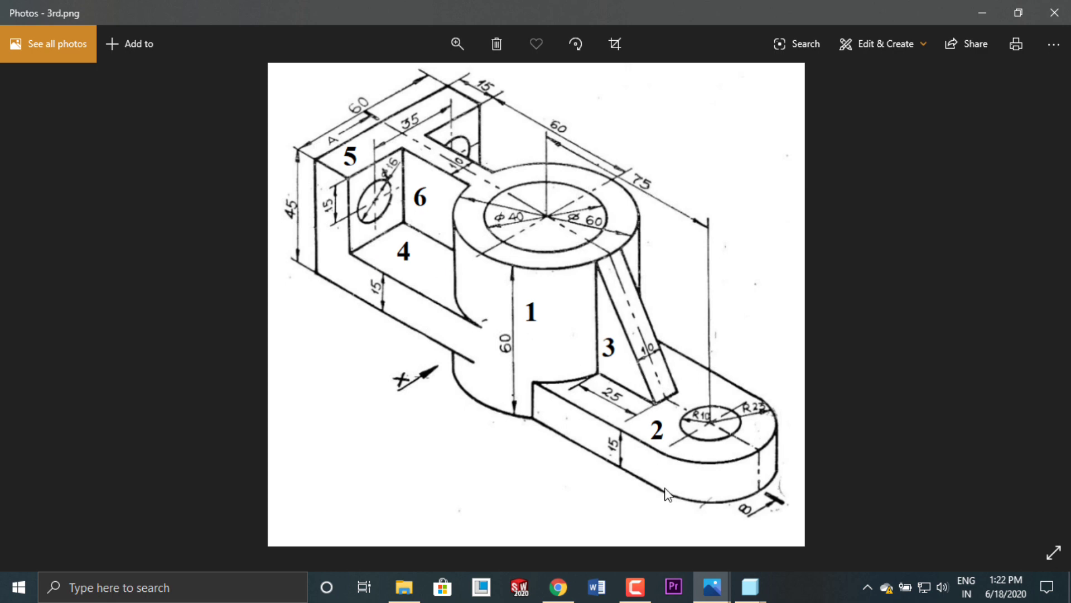
mouse_move(750, 587)
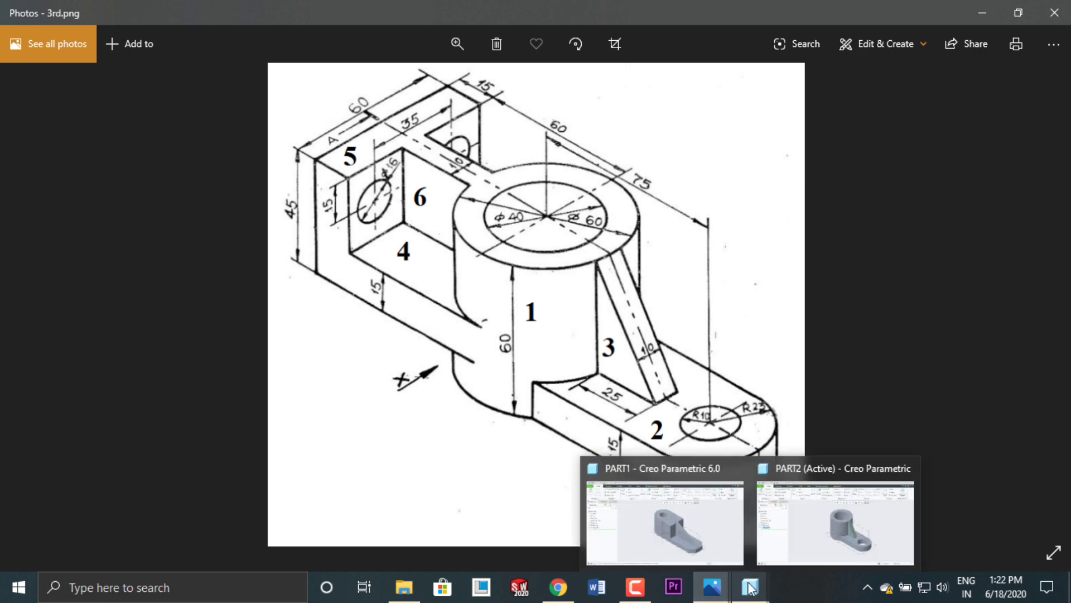
left_click(801, 532)
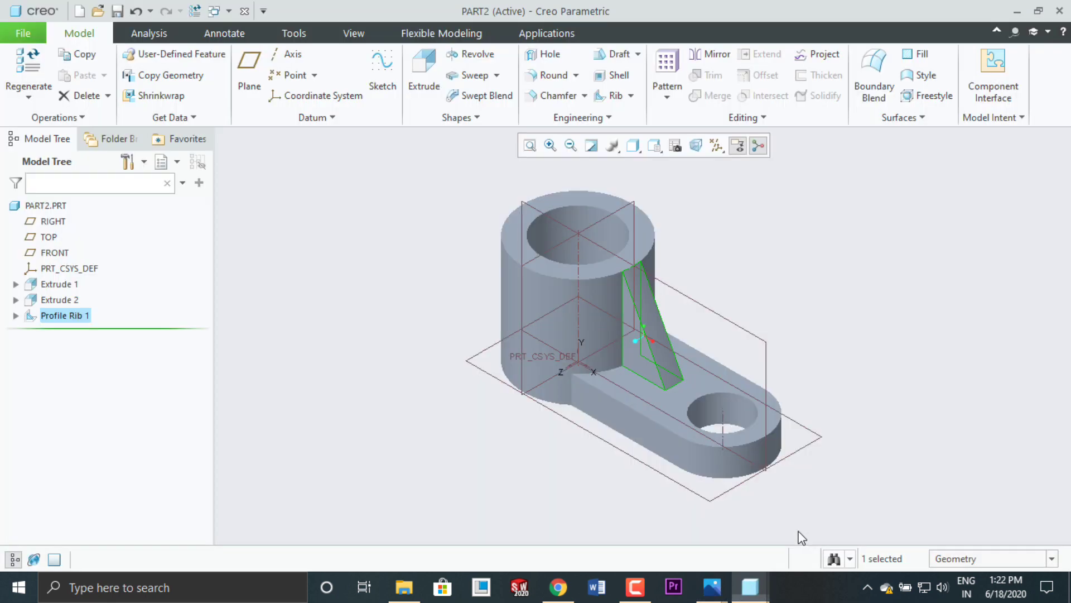
Step: Start an extrusion on the TOP plane and sketch two parallel lines from the arm-cylinder corners past the cylinder's opposite side, joining their outer ends
left_click(480, 365)
left_click(427, 81)
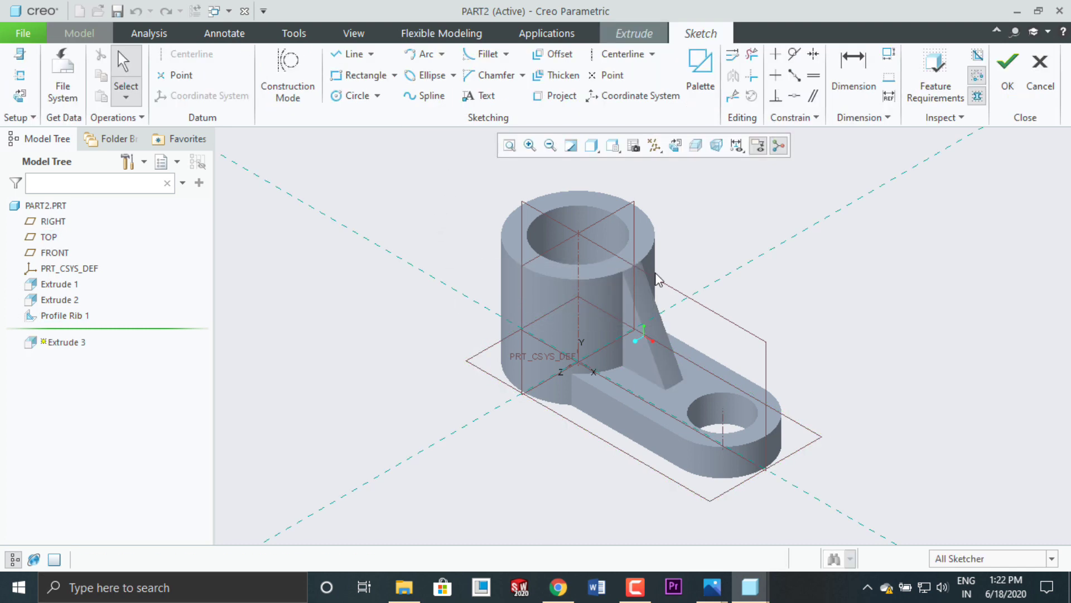
left_click(675, 145)
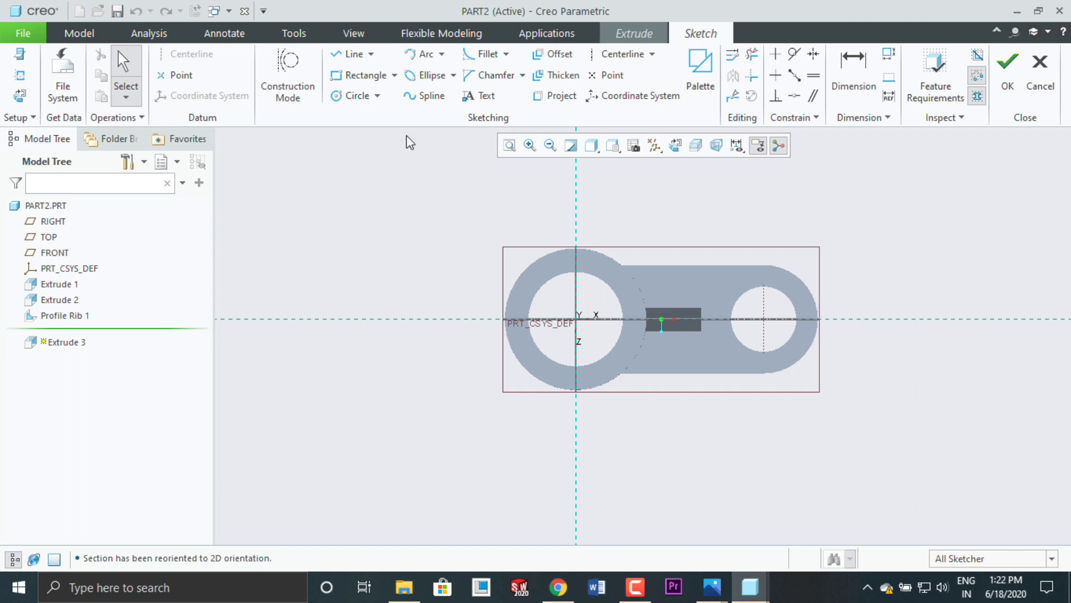
left_click(364, 77)
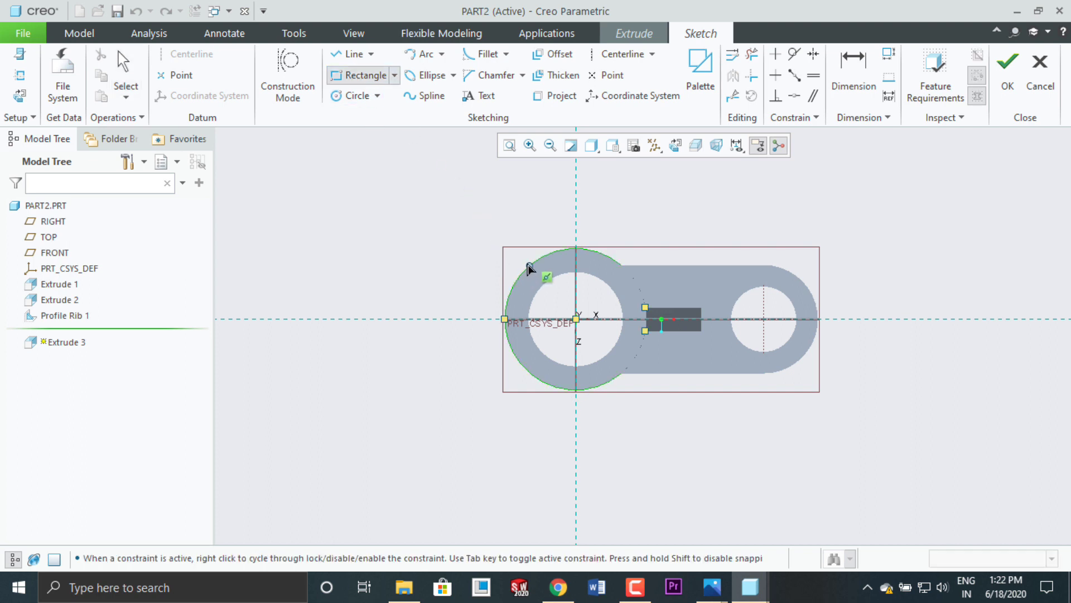
left_click(352, 54)
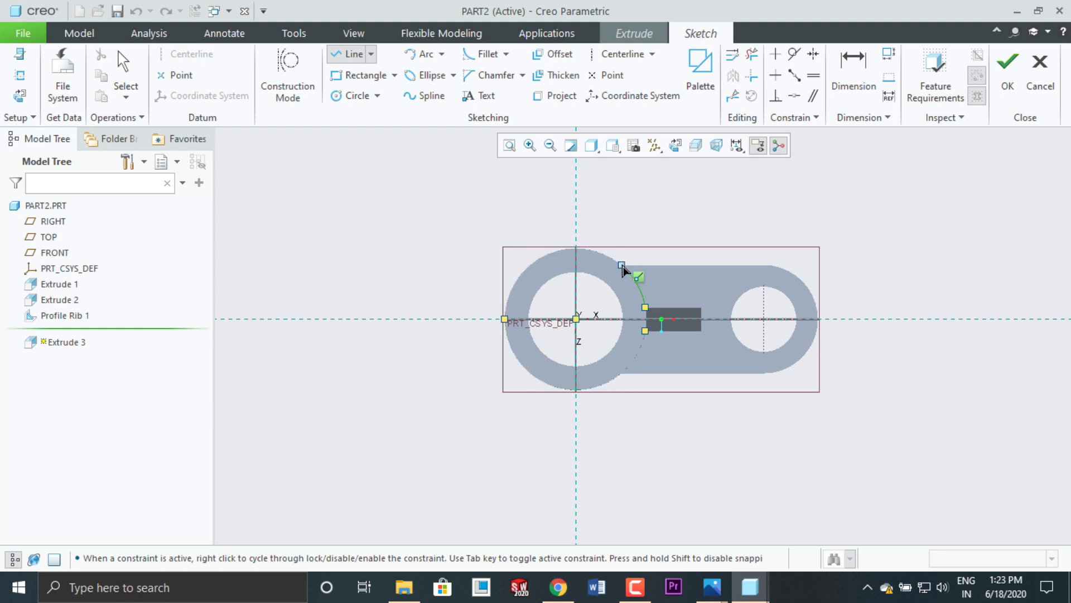
left_click(621, 265)
left_click(285, 264)
middle_click(304, 302)
left_click(620, 374)
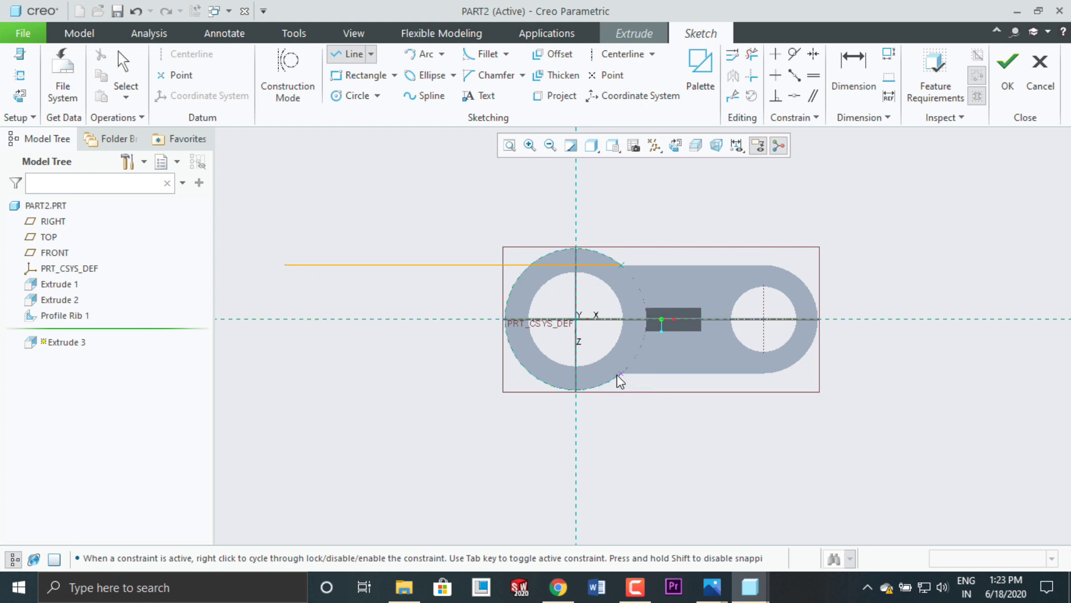
left_click(286, 372)
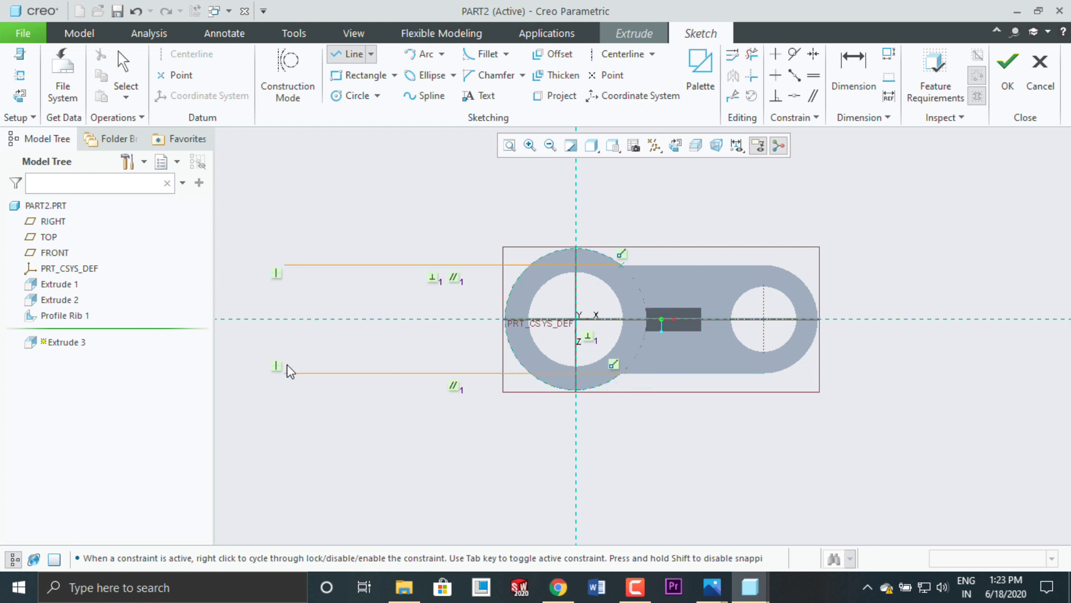
left_click(295, 276)
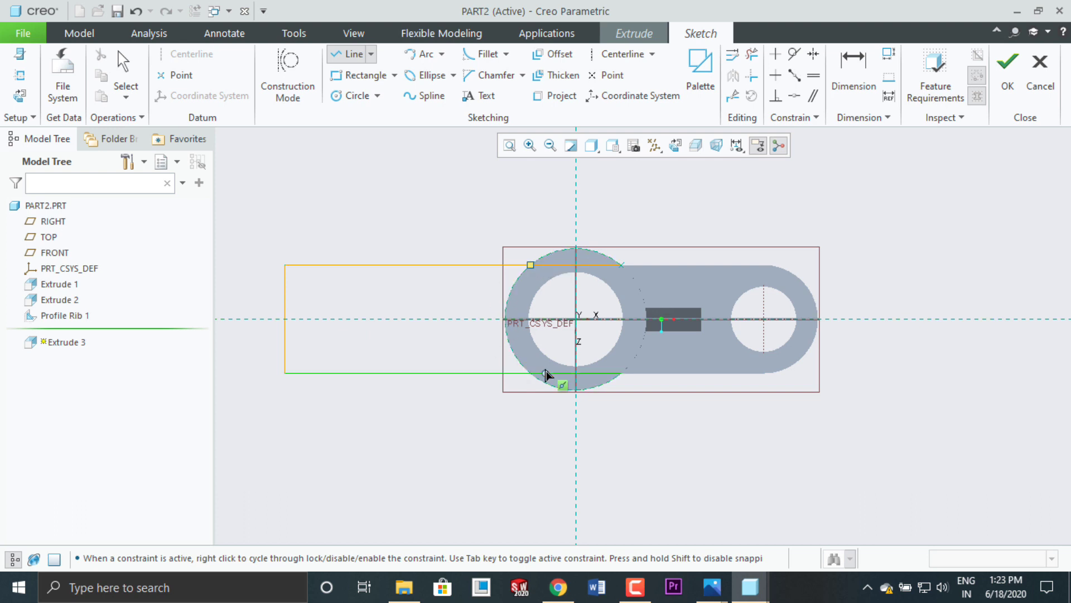
Step: Draw an arc along the cylinder's outer edge between the two parallel lines and trim the line portions inside the cylinder
left_click(427, 54)
left_click(531, 265)
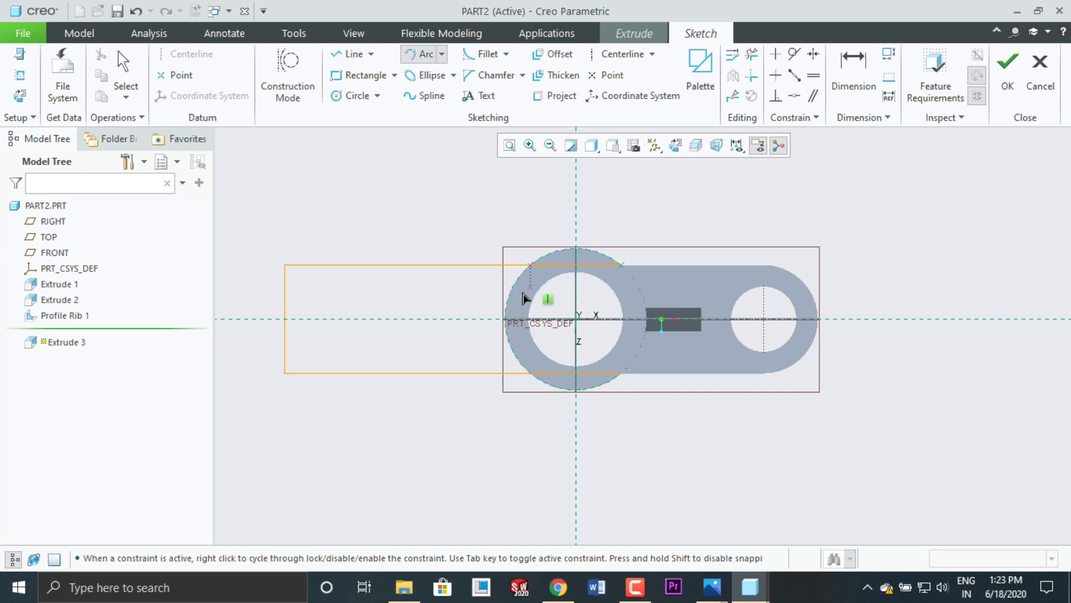
left_click(530, 372)
left_click(508, 342)
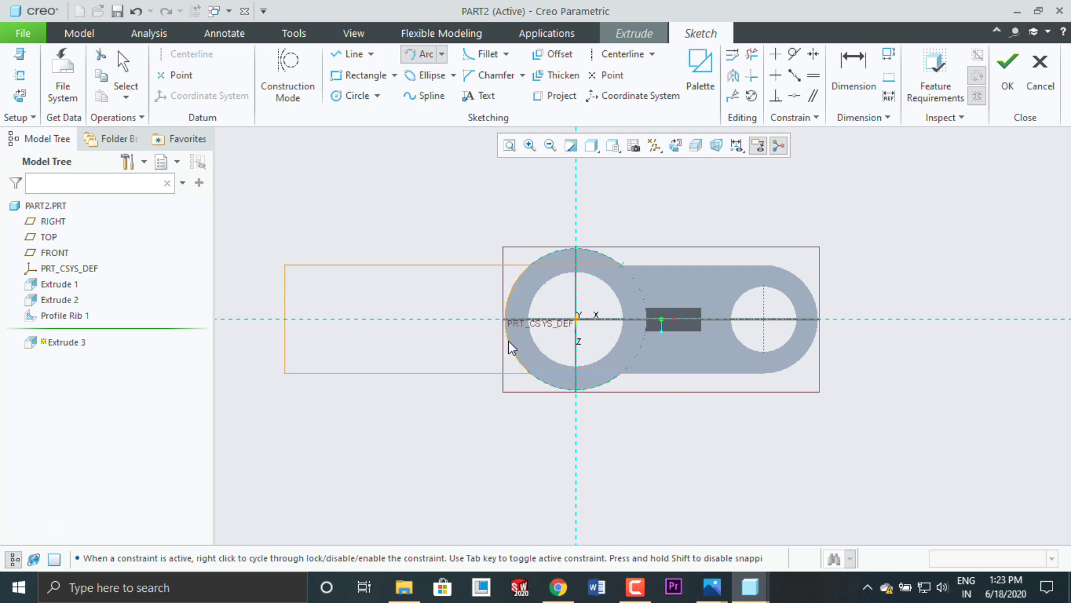
middle_click(461, 310)
scroll(561, 282, "down", 1)
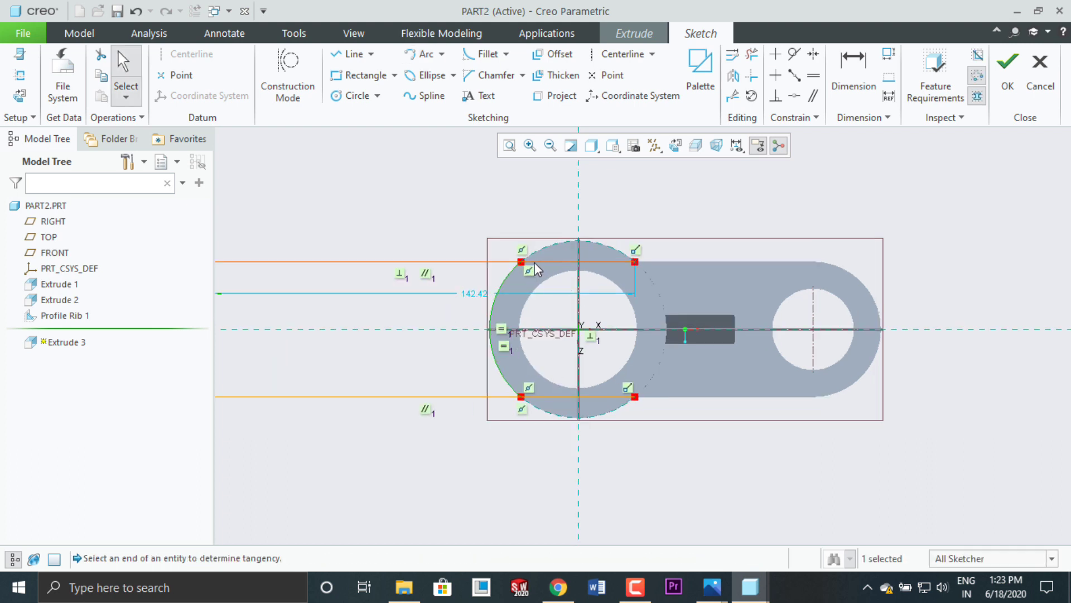
left_click(752, 56)
left_click(614, 250)
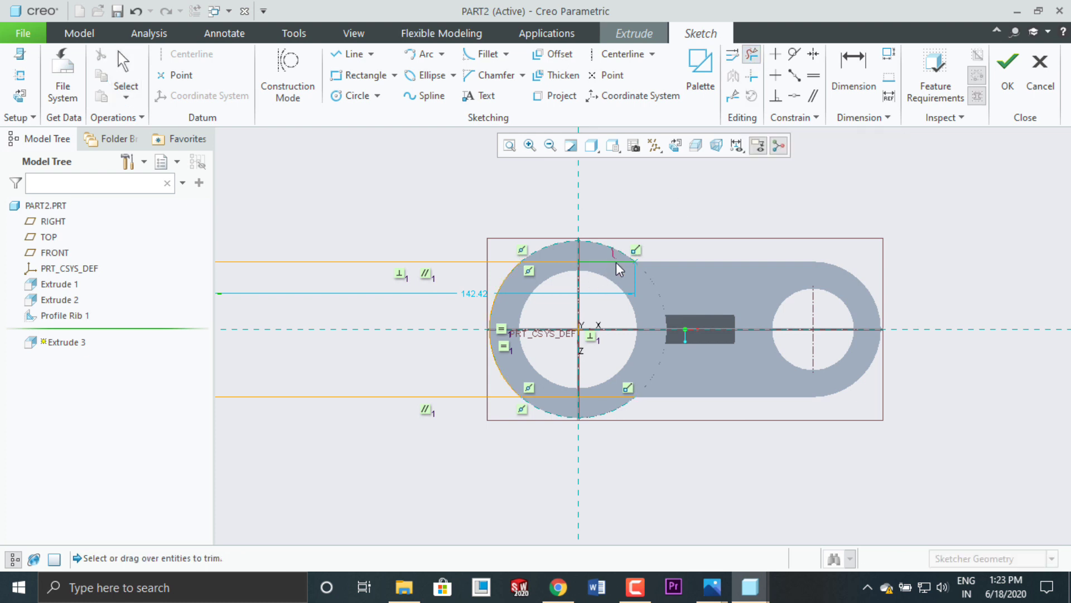
left_click(558, 397)
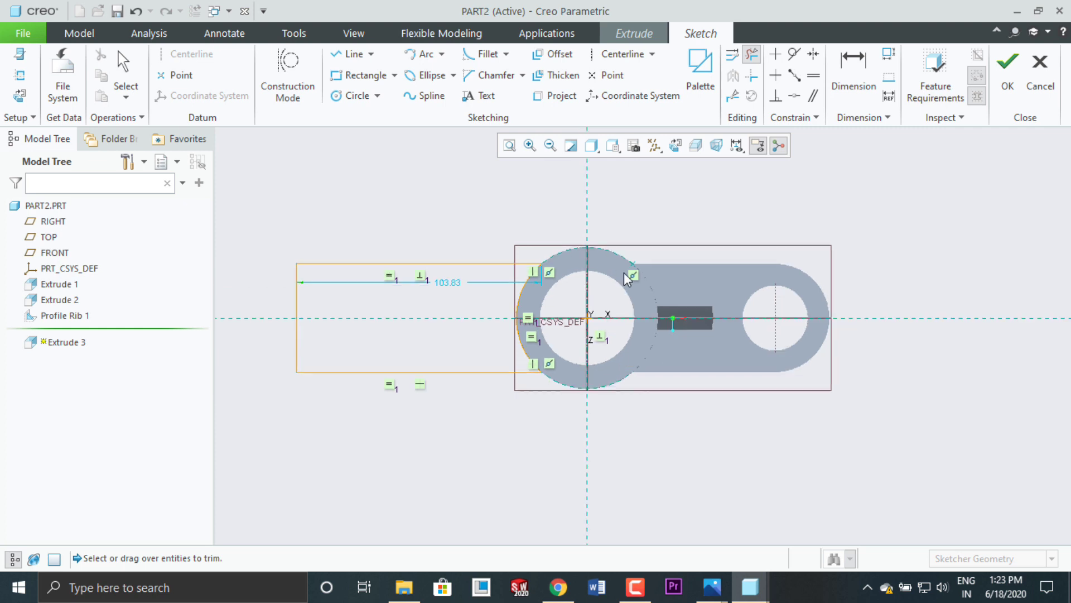
middle_click(473, 225)
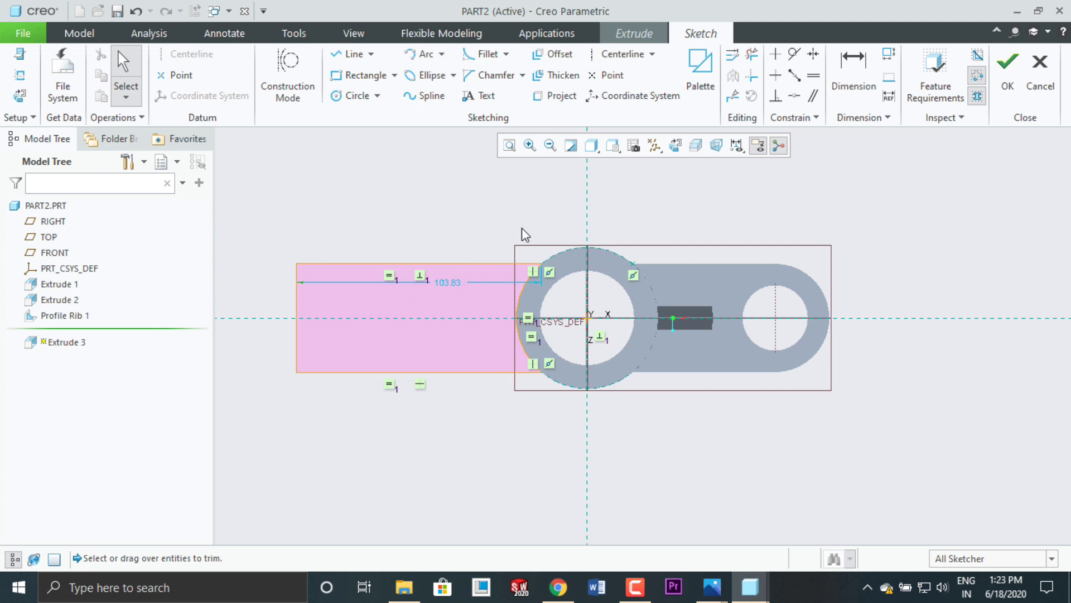
Step: Finish the arm sketch and extrude it to a depth of 15 on the cylinder's side opposite the holed arm
left_click(1007, 84)
middle_click_drag(799, 444, 777, 362)
left_click_drag(431, 218, 450, 358)
double_click(486, 312)
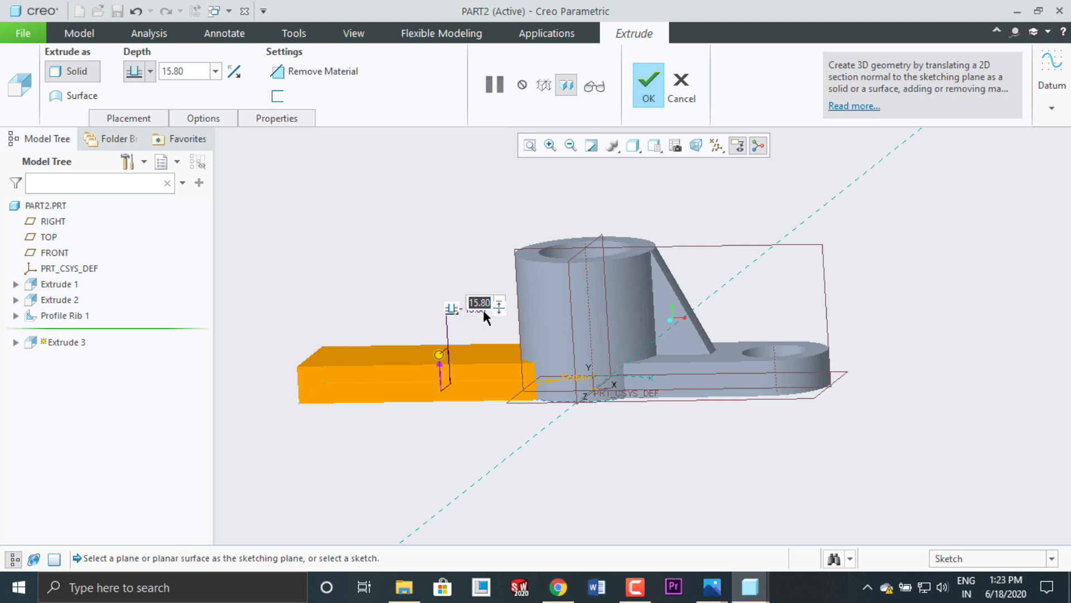
type("15")
key("Return")
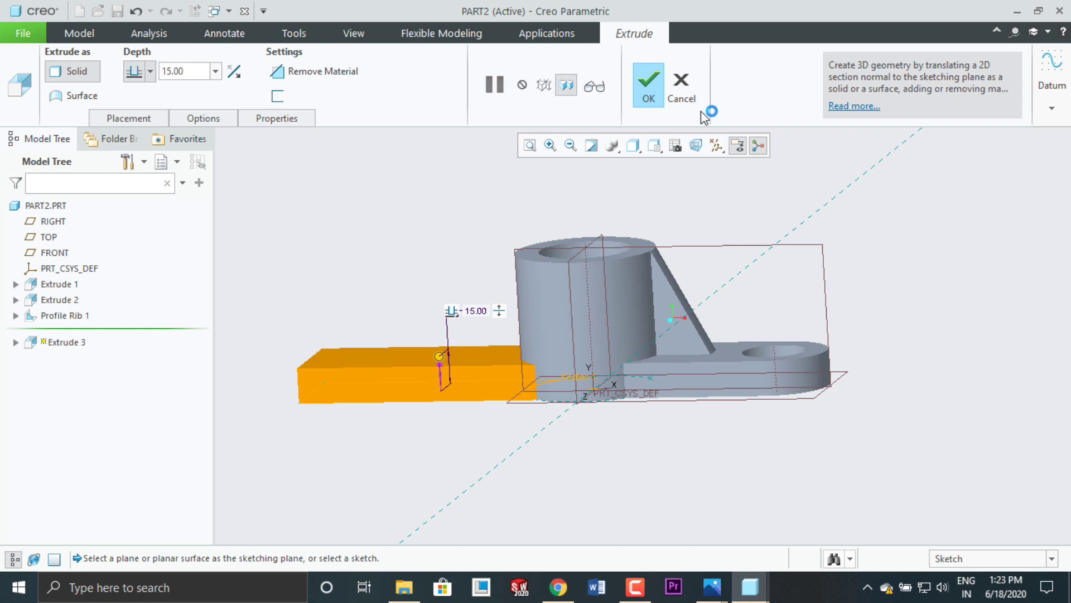
left_click(649, 100)
mouse_move(840, 308)
middle_mouse_down()
mouse_move(832, 328)
mouse_move(829, 310)
middle_mouse_up()
scroll(644, 300, "down", 2)
mouse_move(572, 421)
middle_mouse_down()
mouse_move(583, 437)
mouse_move(584, 412)
middle_mouse_up()
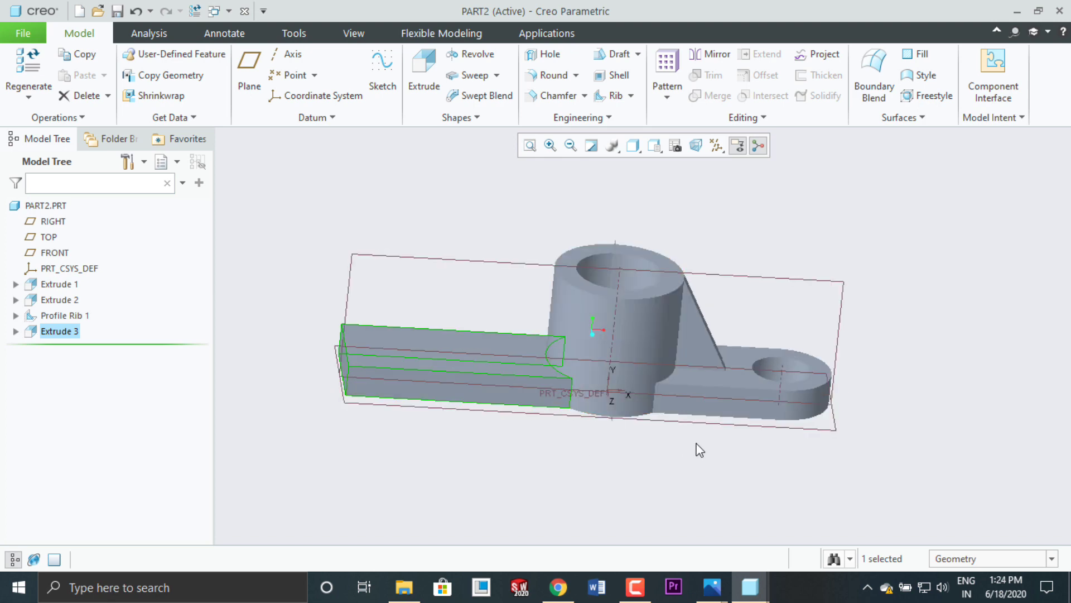
Step: Check the 3rd.png drawing for the vertical position of the flanged arm's base plate, and return to PART2
mouse_move(712, 586)
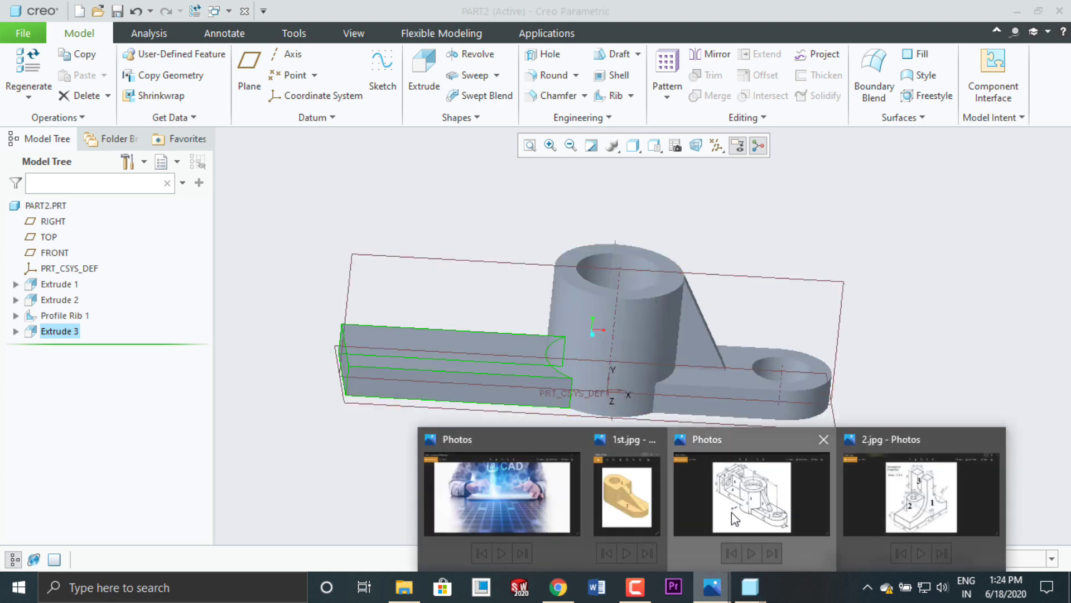
left_click(732, 512)
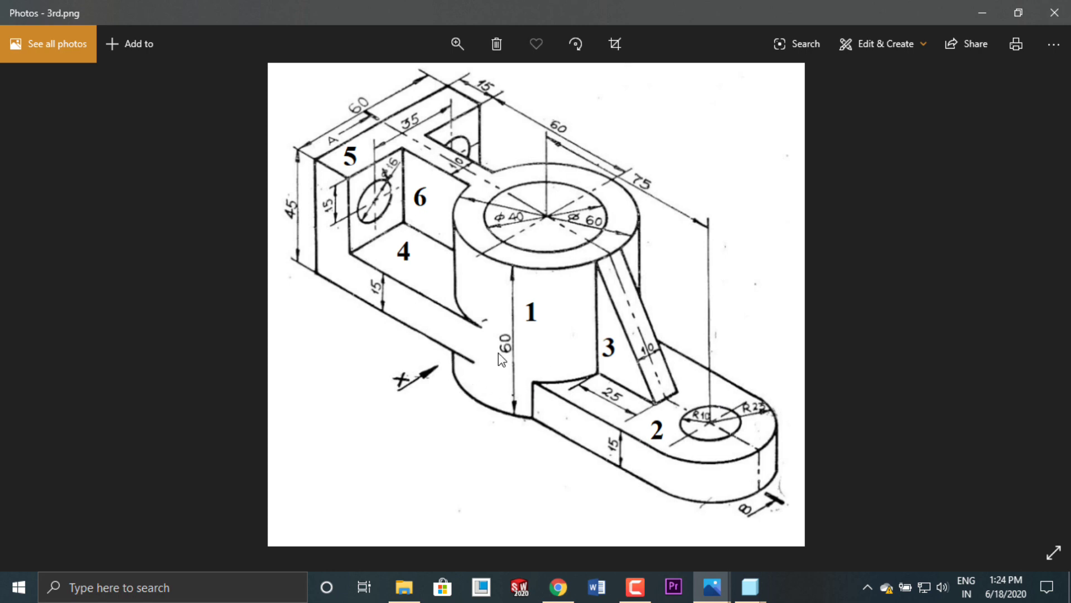
left_click(750, 586)
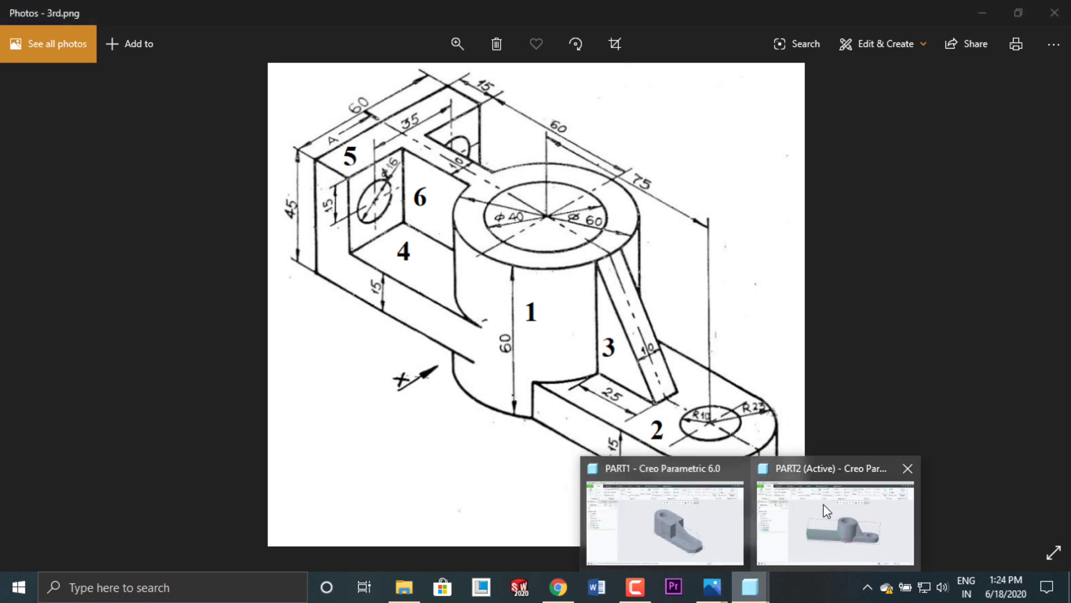
left_click(826, 509)
mouse_move(595, 423)
middle_mouse_down()
mouse_move(617, 430)
mouse_move(581, 438)
middle_mouse_up()
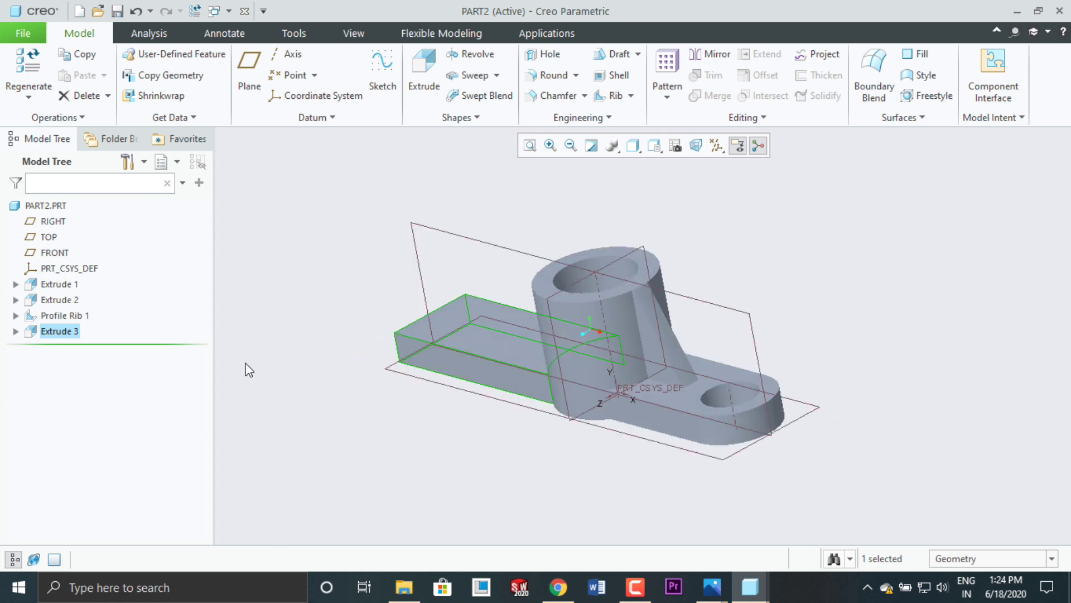
Step: Delete the arm extrusion on the cylinder's side opposite the holed arm
right_click(56, 333)
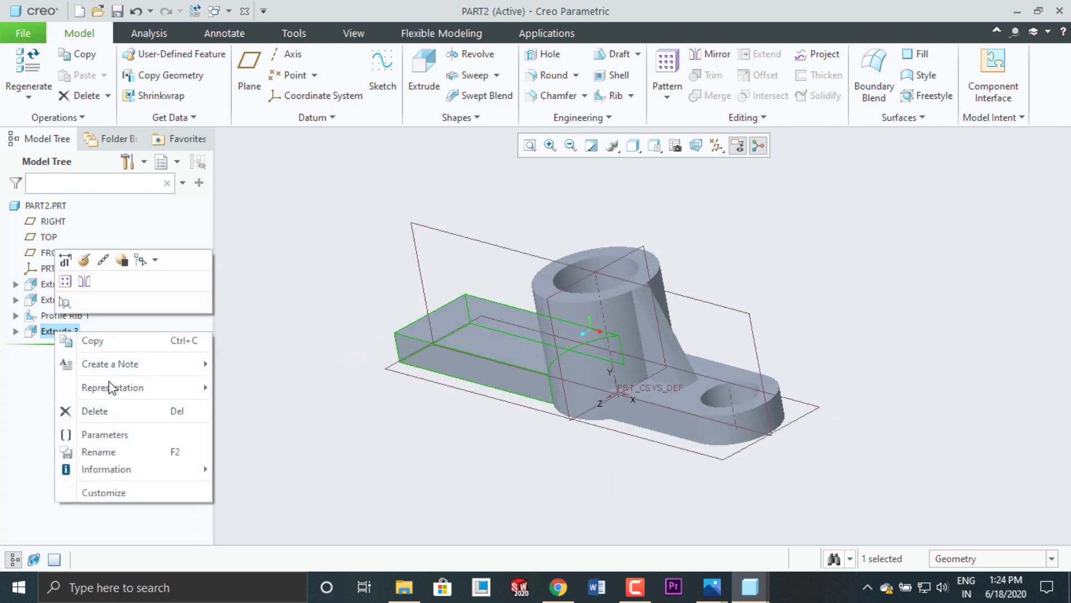
left_click(115, 408)
left_click(473, 317)
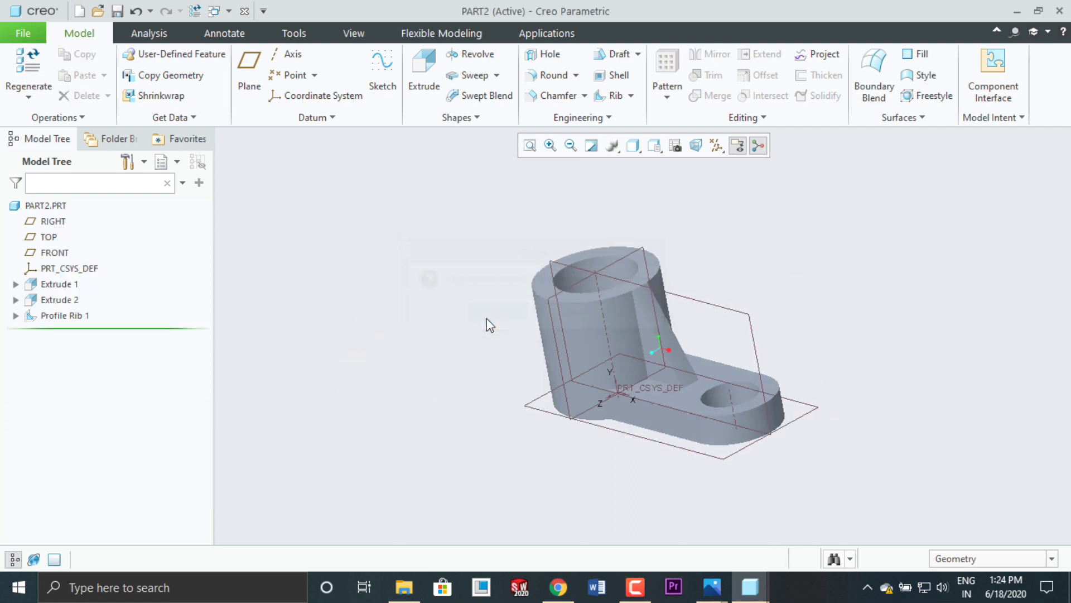
Step: Create a datum plane on the holed arm's upper face with an offset of 0
middle_click_drag(497, 429, 539, 432)
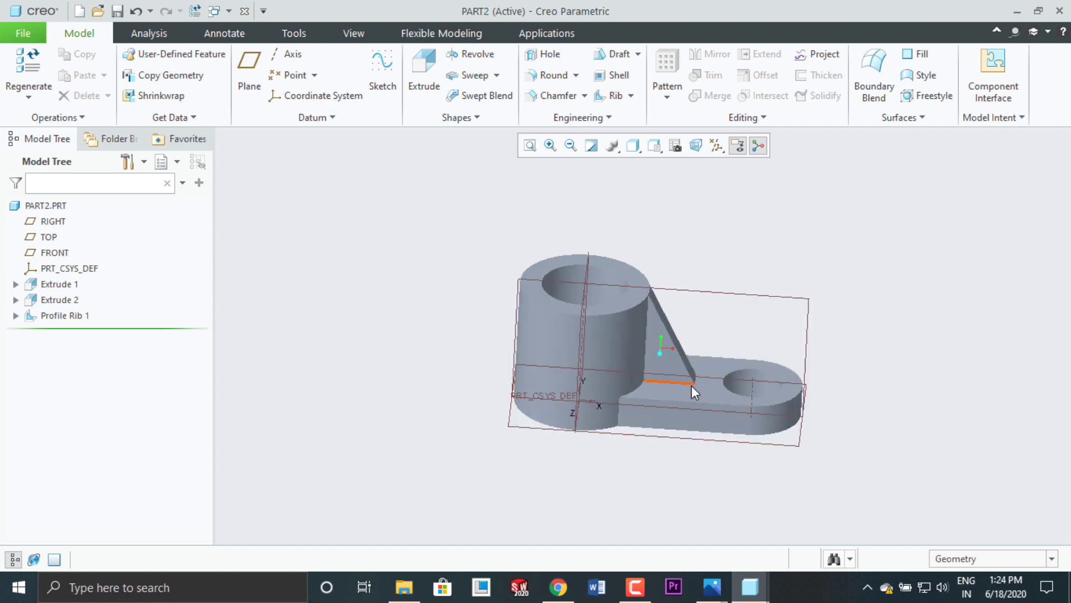
scroll(686, 394, "down", 3)
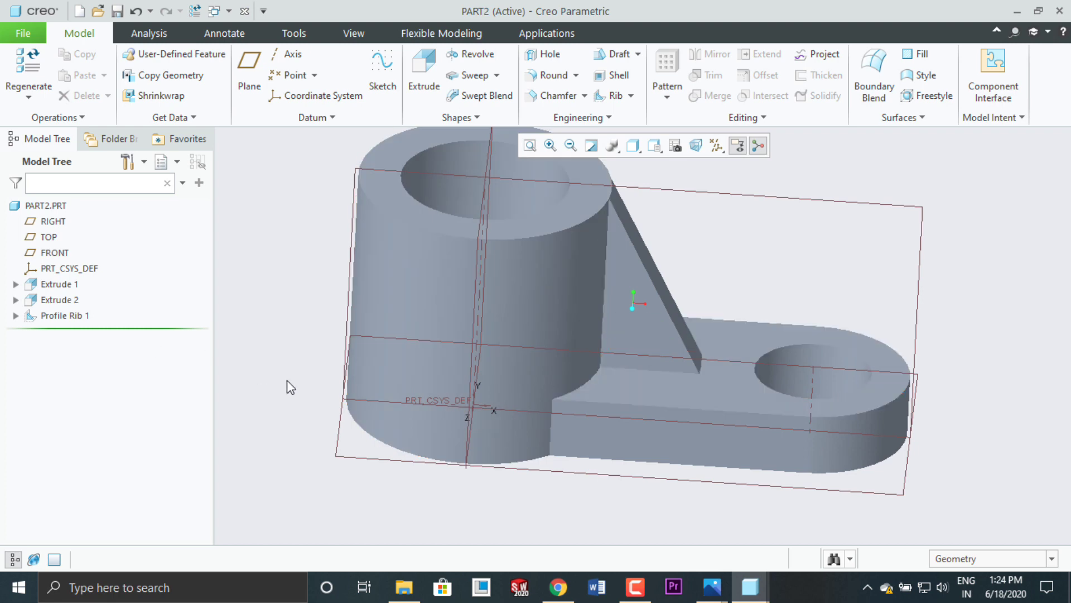
scroll(408, 410, "up", 2)
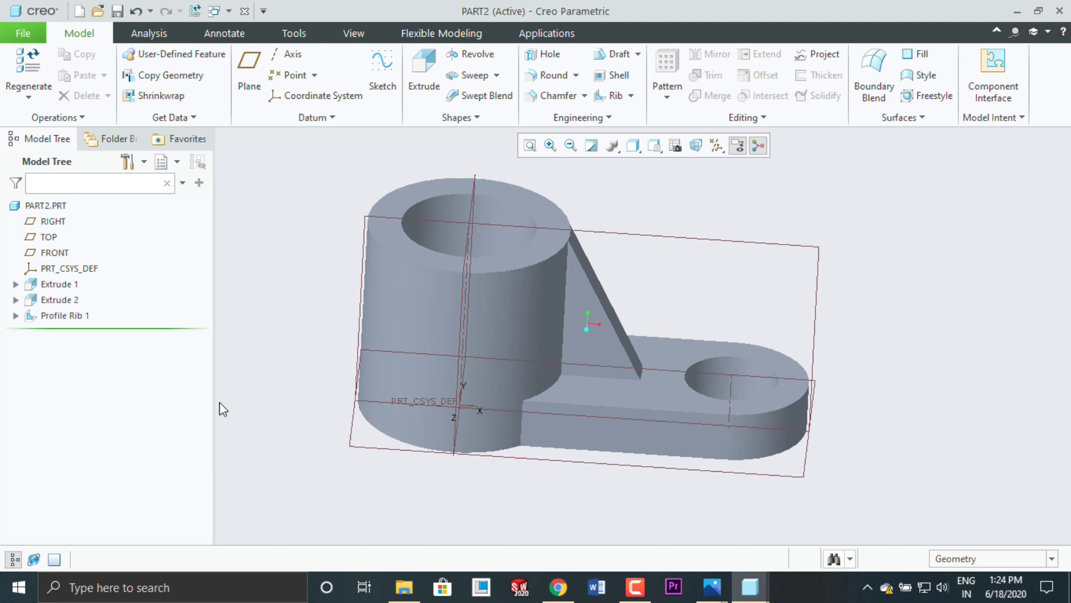
left_click(249, 74)
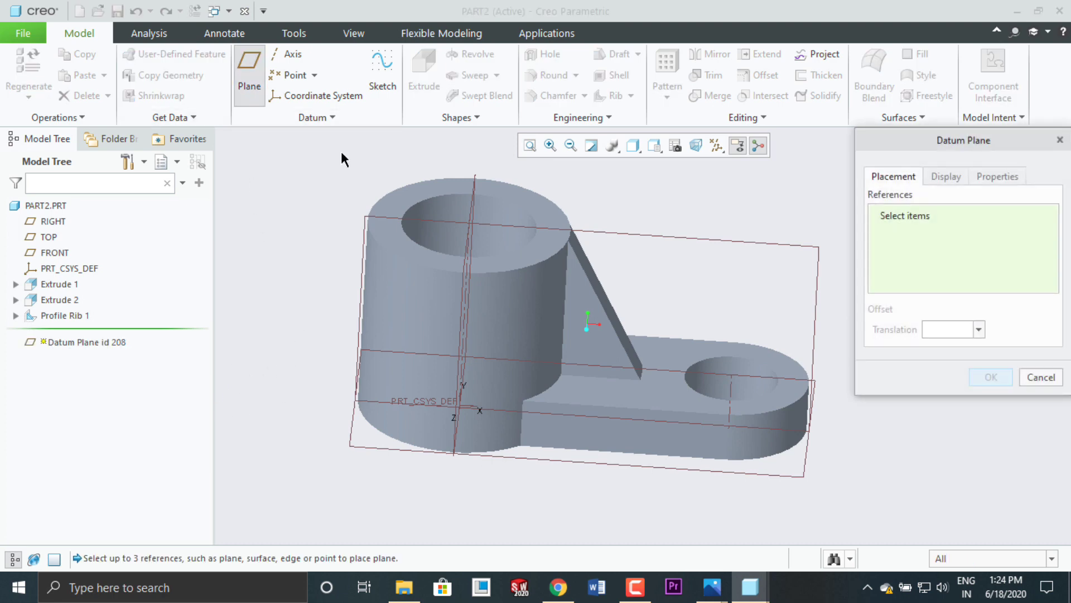
left_click(651, 403)
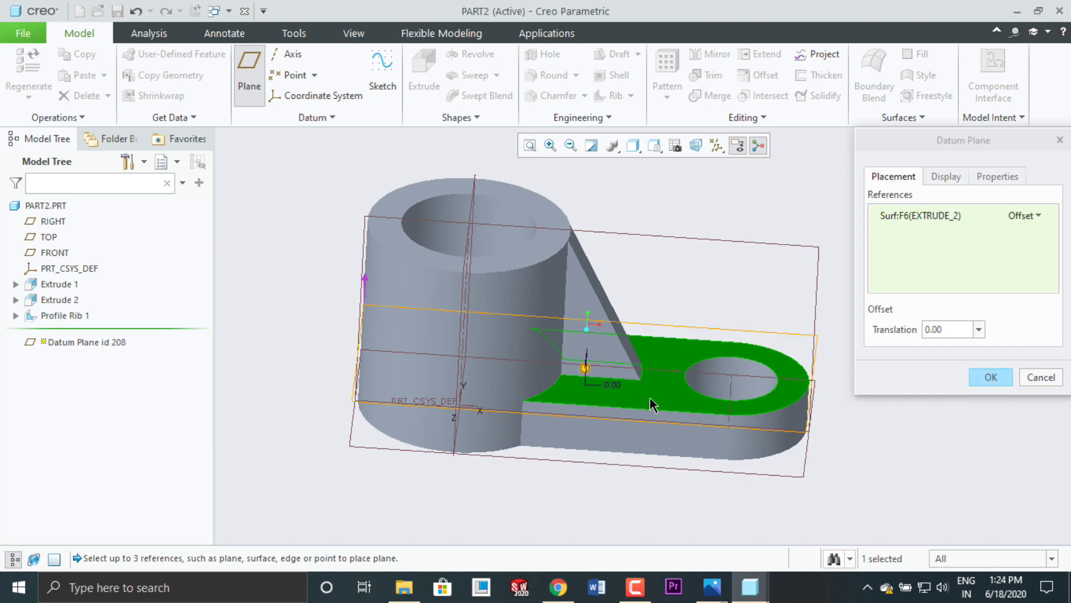
left_click(982, 377)
middle_click_drag(873, 470, 835, 416)
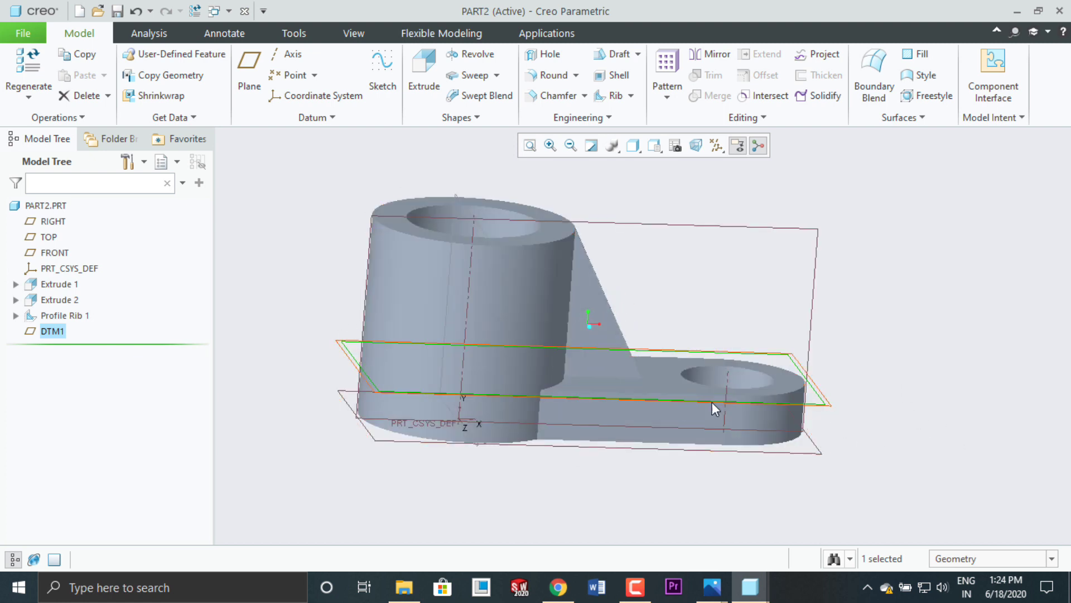
Step: Start an extrusion on the new datum plane and sketch two parallel lines about 125 long from the arm-cylinder corners, joining their outer ends
left_click(432, 85)
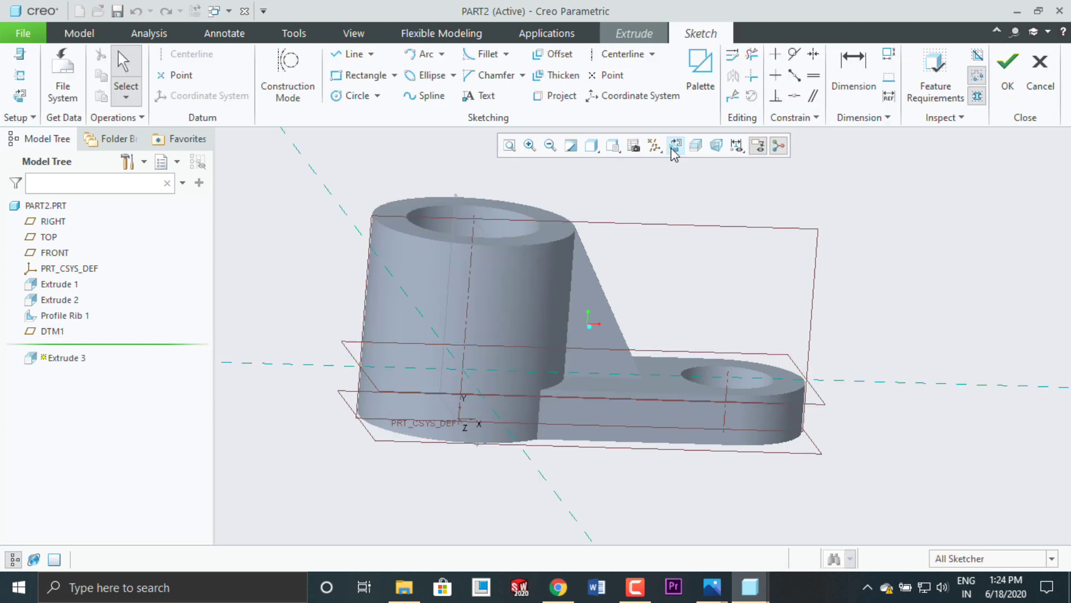
left_click(673, 145)
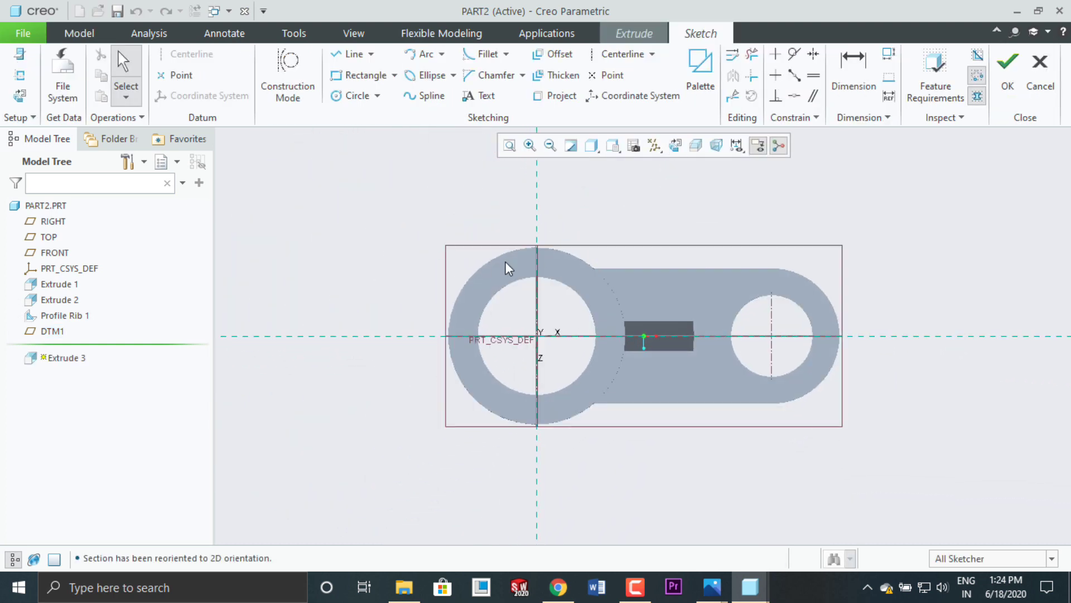
scroll(491, 264, "up", 3)
left_click(351, 53)
left_click(563, 266)
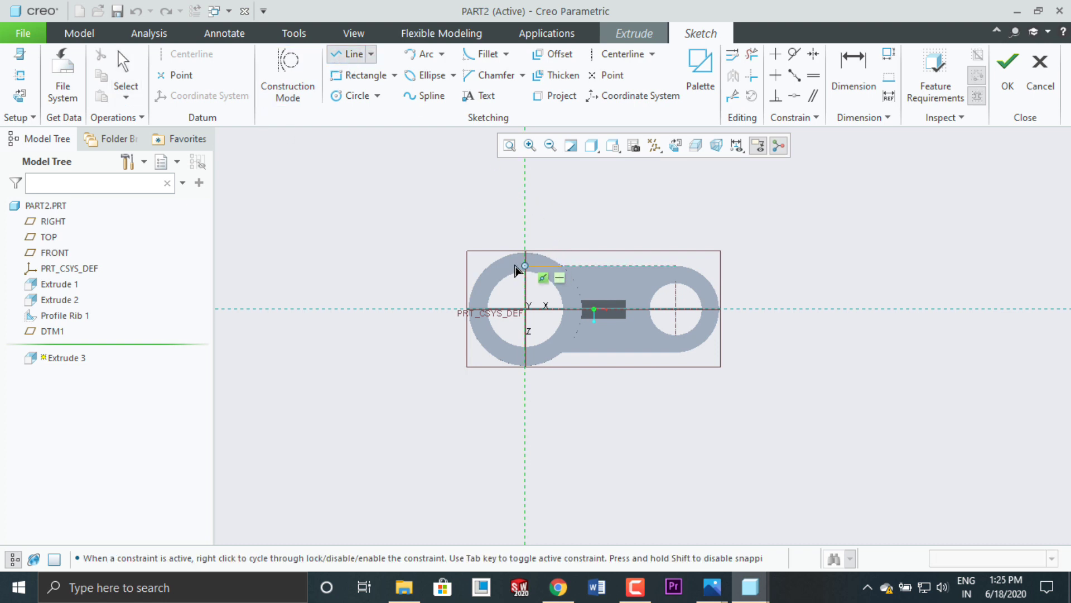
left_click(325, 265)
middle_click(393, 229)
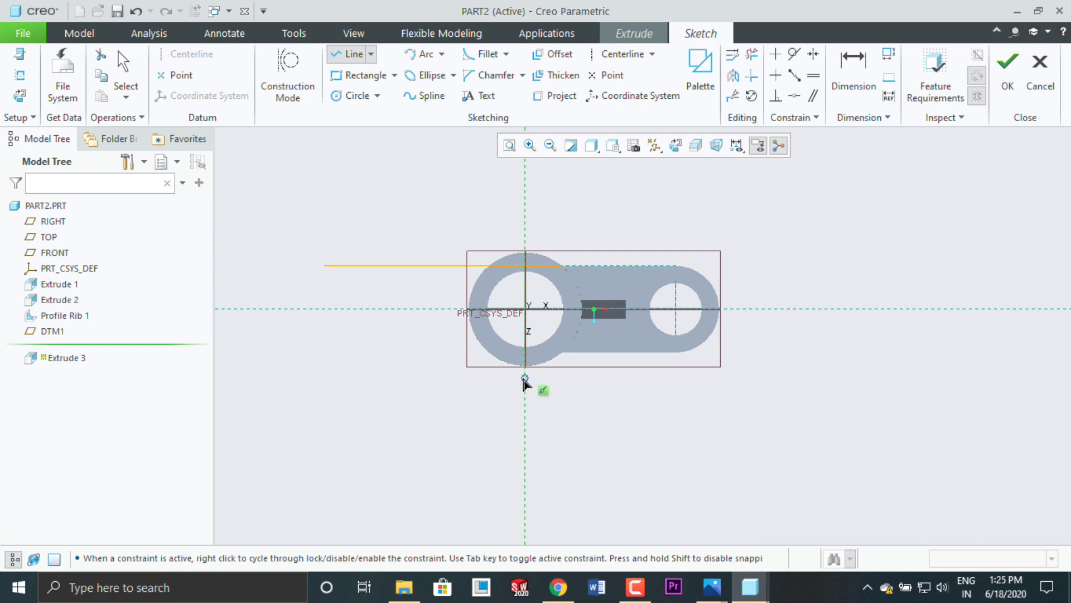
left_click(561, 353)
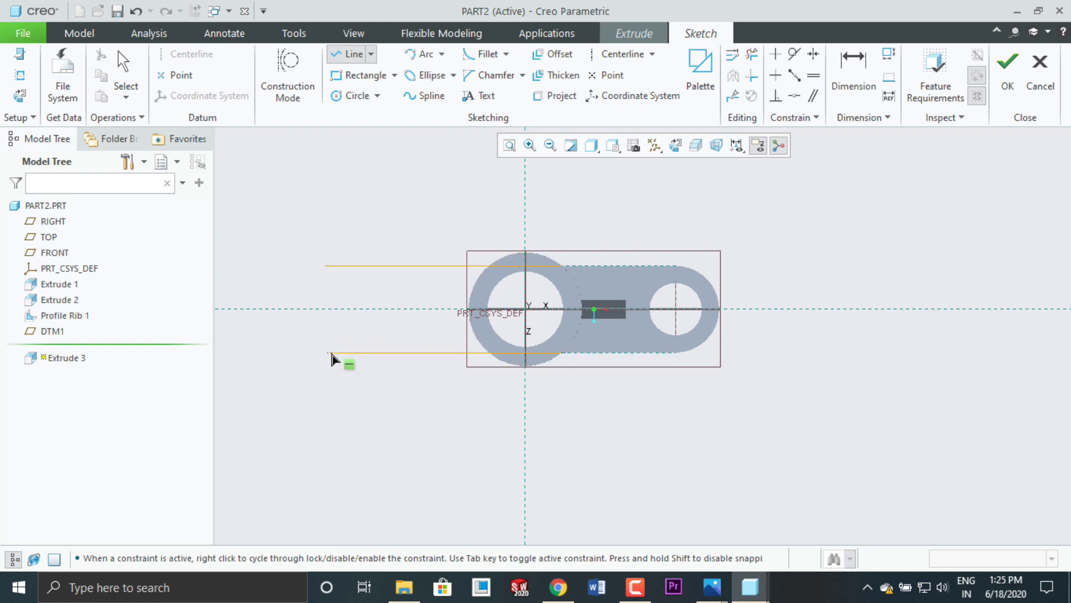
left_click(325, 353)
left_click(325, 266)
Step: Close the raised arm's profile with an arc on the cylinder's outer edge and trim the leftover line segments inside the cylinder
scroll(514, 252, "down", 2)
left_click(419, 55)
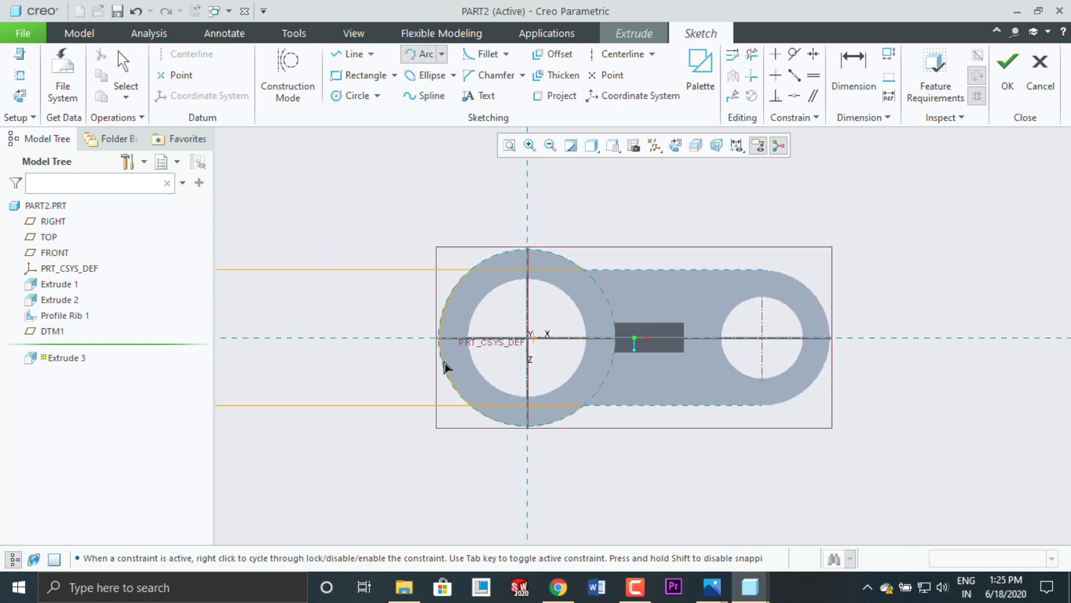
left_click(440, 339)
middle_click(397, 322)
scroll(519, 312, "up", 1)
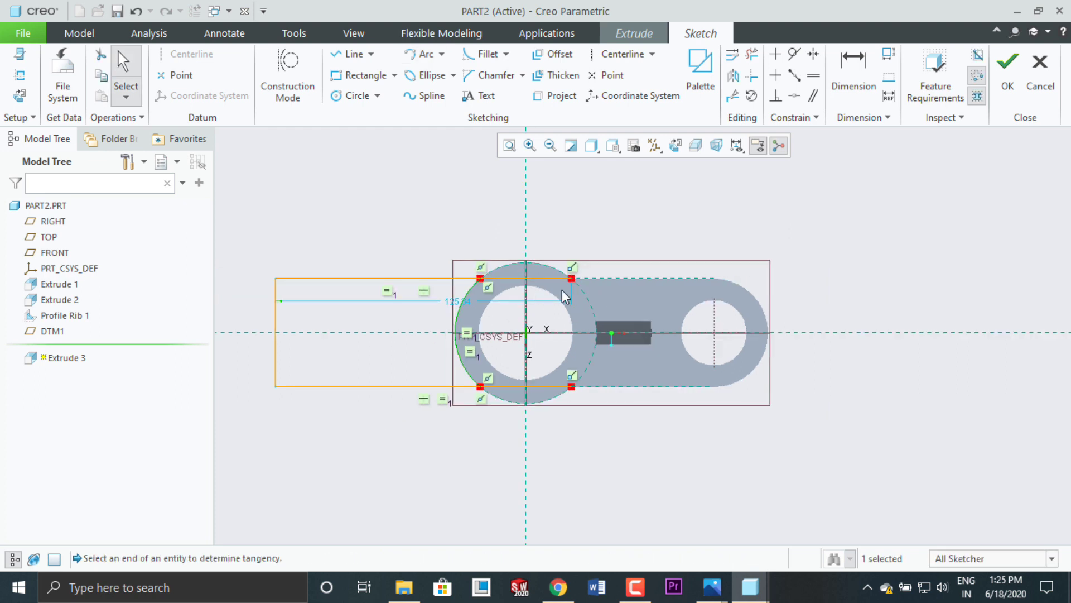
left_click(752, 55)
left_click(557, 276)
left_click(517, 386)
left_click(549, 388)
middle_click(445, 216)
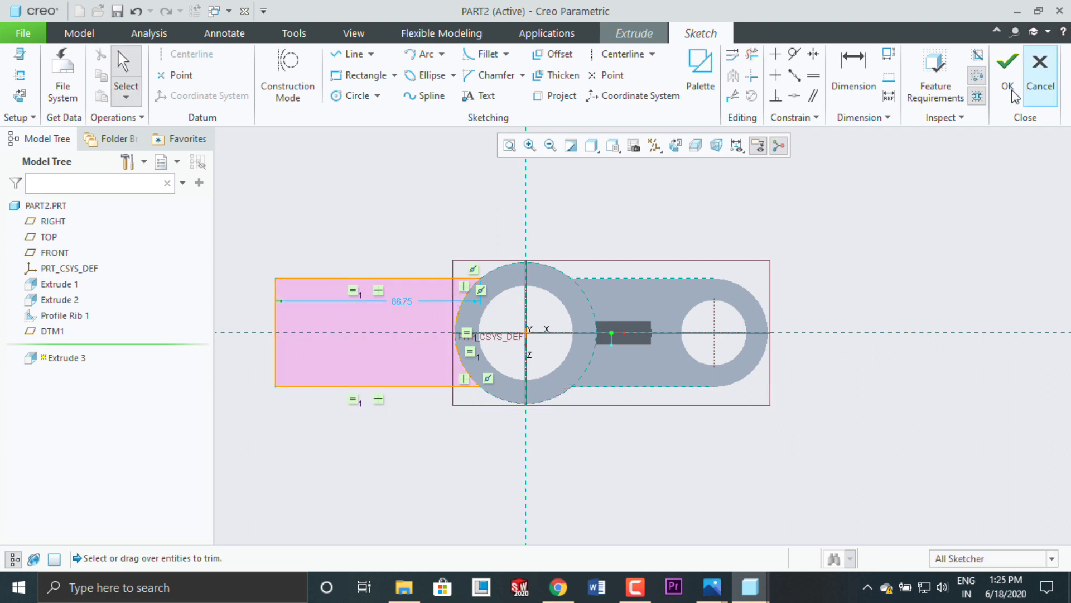
Step: Extrude the raised arm's profile upward to a depth of 15 and restore the default orientation
left_click(1007, 70)
mouse_move(854, 418)
middle_mouse_down()
mouse_move(861, 344)
mouse_move(825, 337)
middle_mouse_up()
left_click_drag(414, 187, 420, 280)
double_click(430, 280)
type("15")
key("Return")
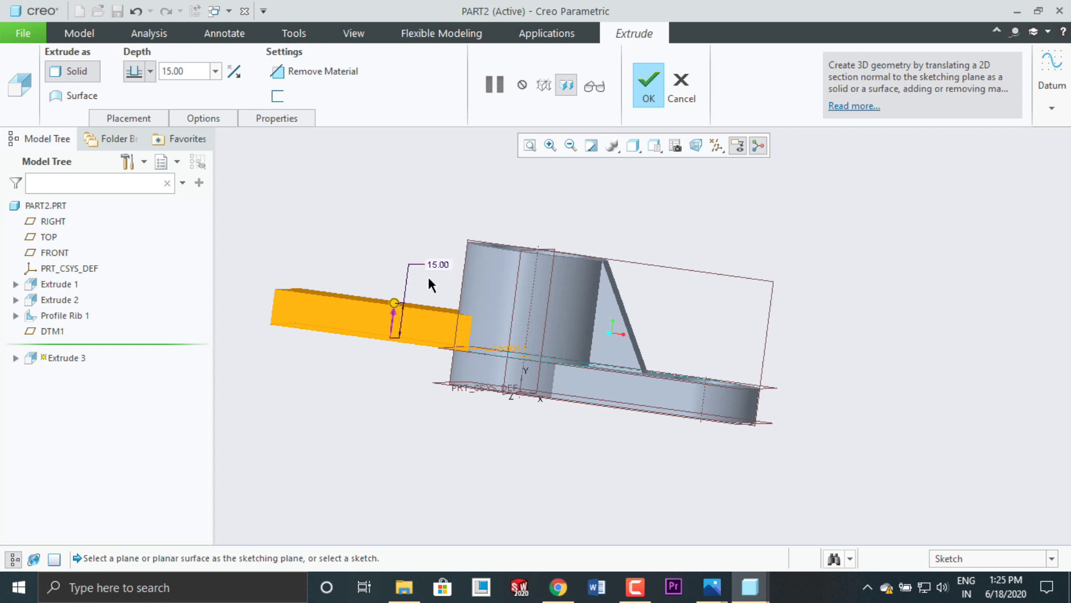
left_click(646, 94)
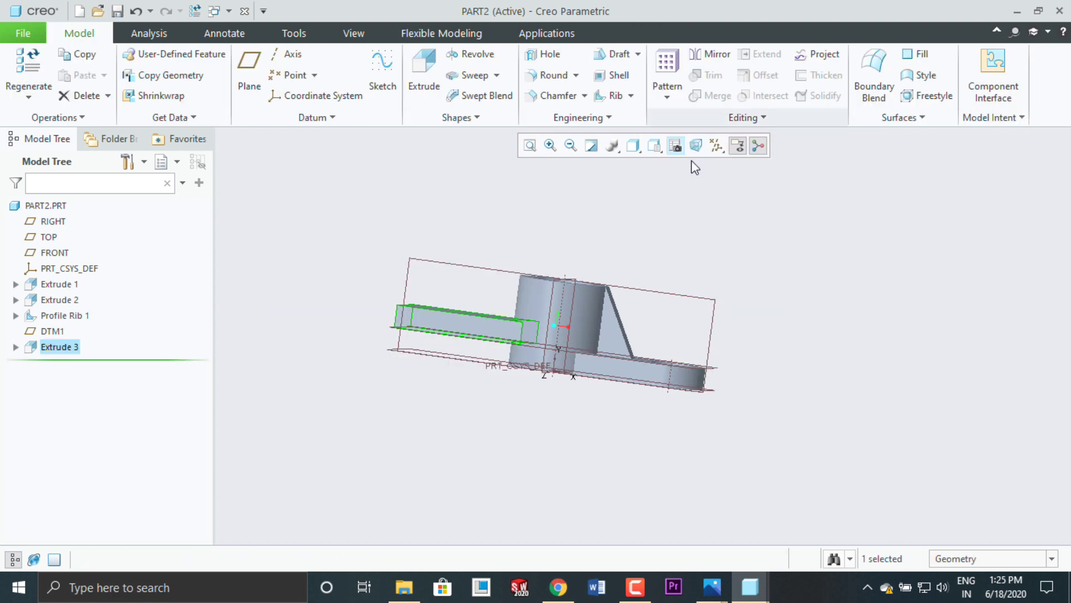
middle_click_drag(722, 248, 711, 269)
left_click(657, 147)
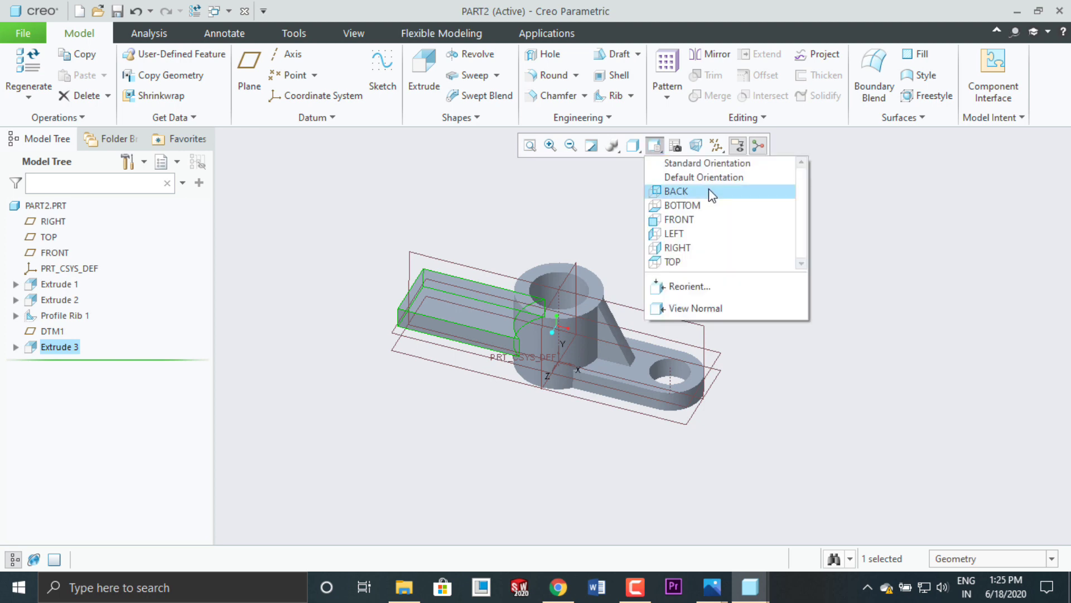
left_click(720, 178)
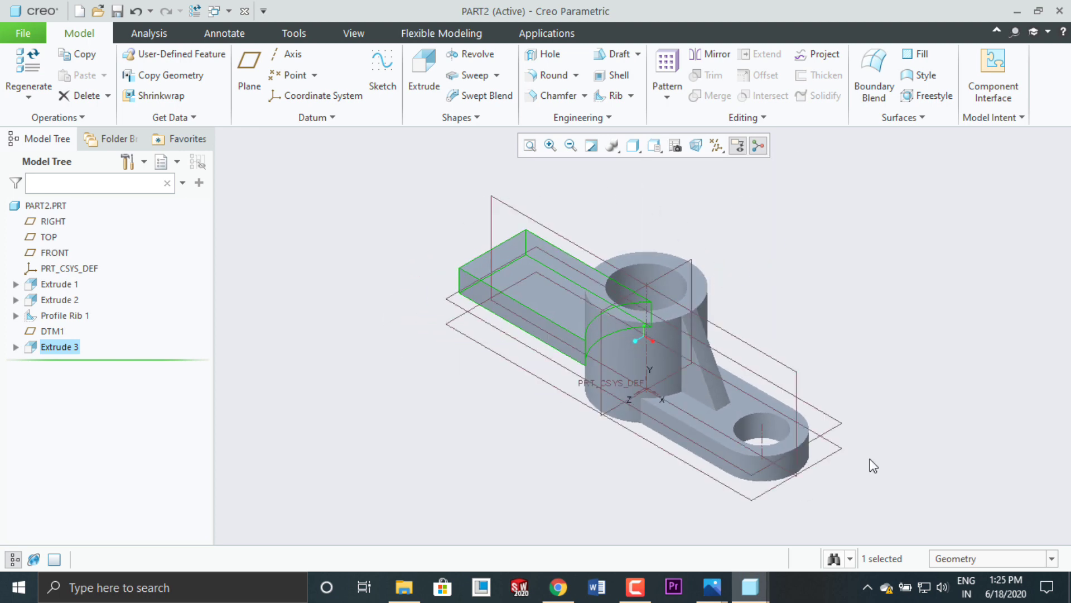
Step: Open the 3rd.png drawing and reduce its window so it can be viewed alongside the PART2 model
left_click(712, 586)
left_click(813, 480)
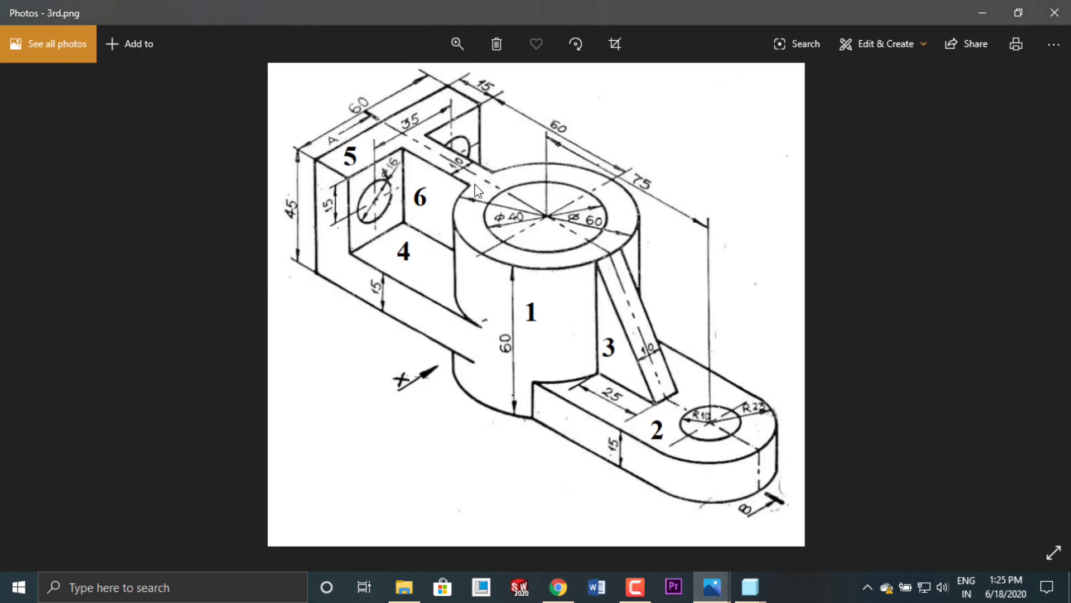
left_click(1019, 14)
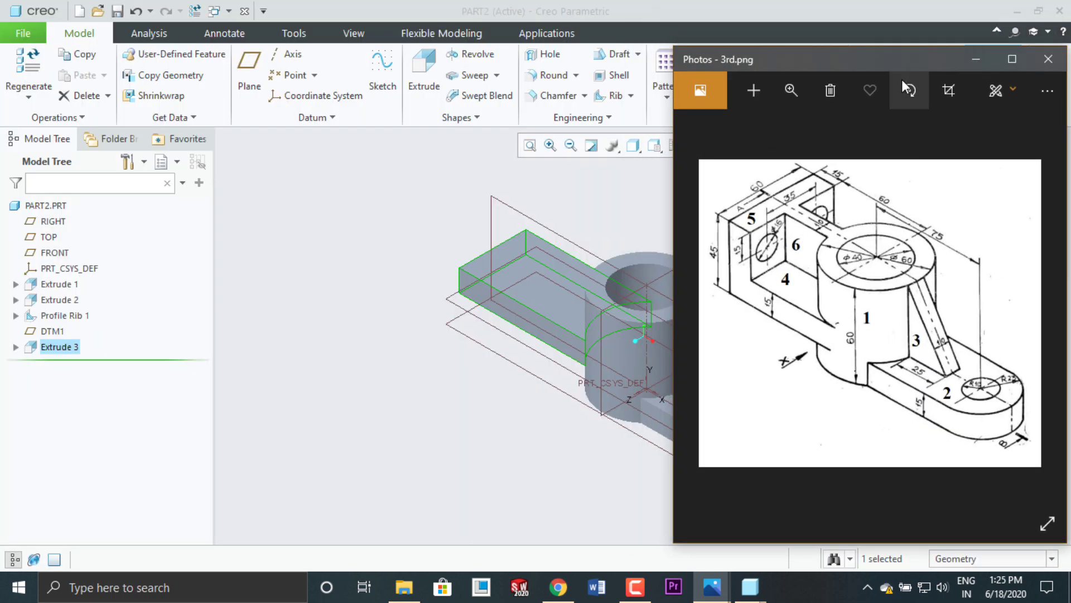
Step: Start an extrusion on the raised arm's top face and sketch a full-width rectangle at its outer end, checking against the 3rd.png drawing
left_click_drag(906, 55, 287, 60)
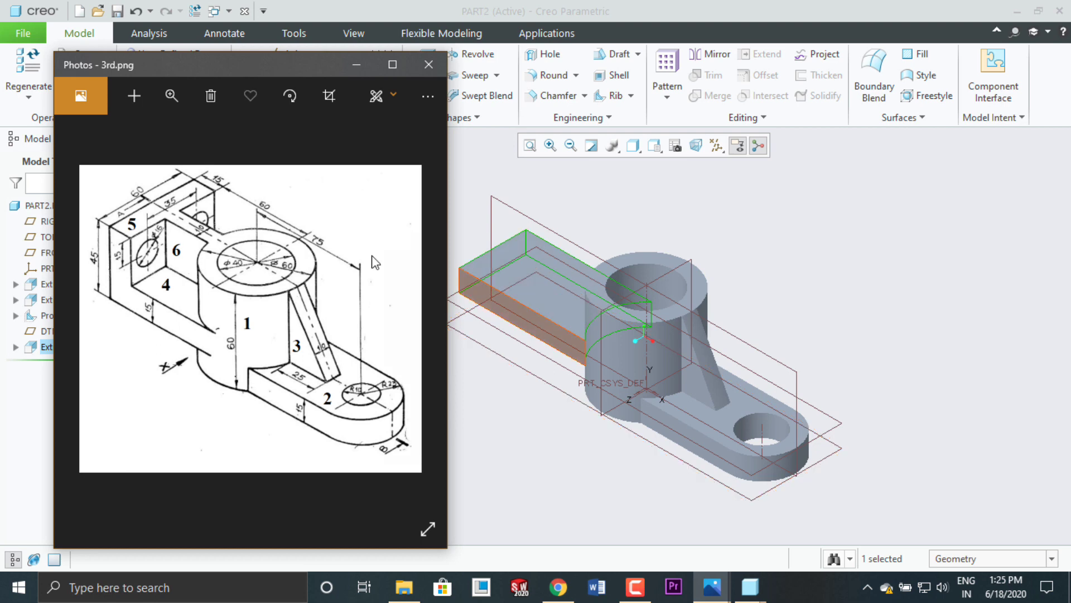
left_click(360, 71)
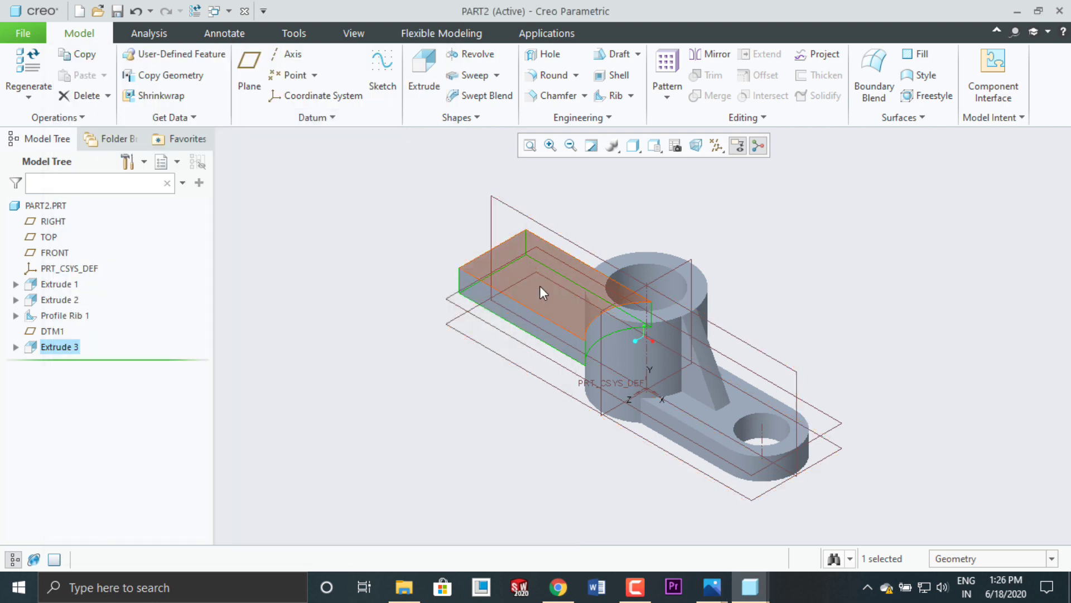
left_click(543, 293)
left_click(571, 242)
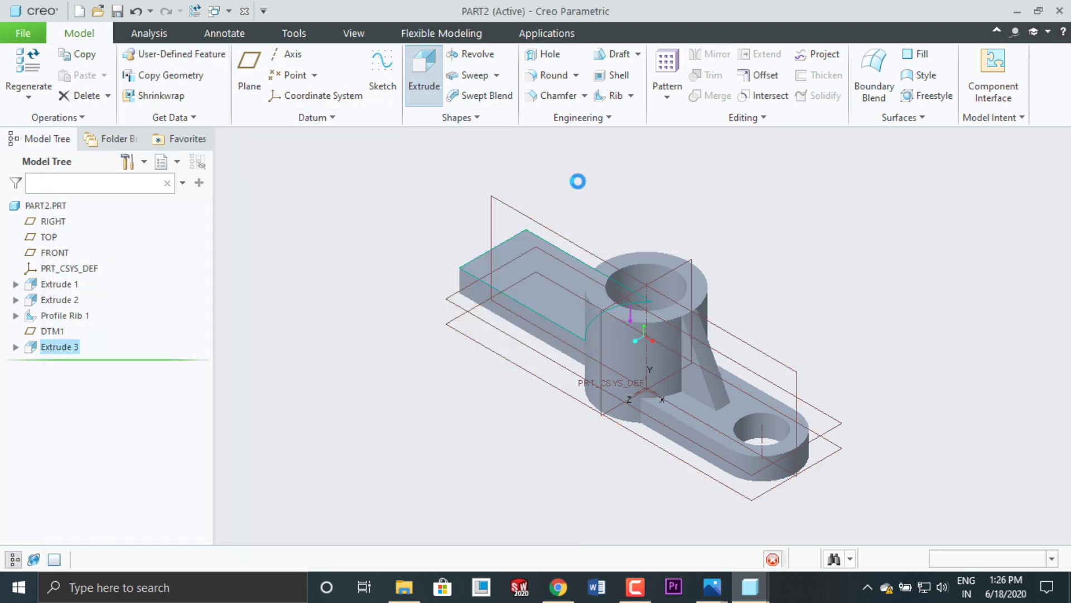
left_click(676, 146)
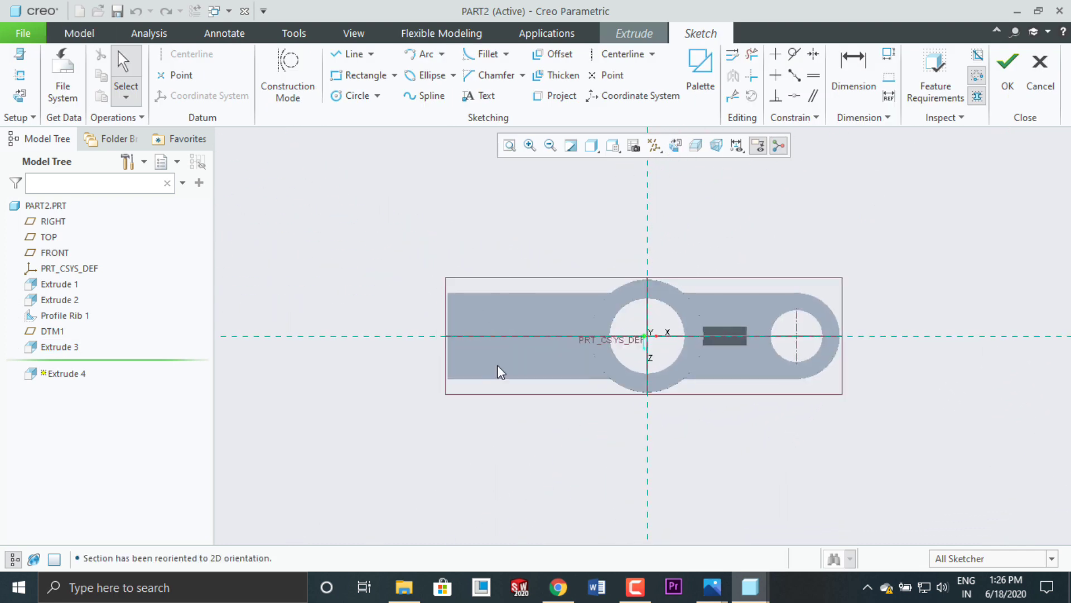
left_click(357, 75)
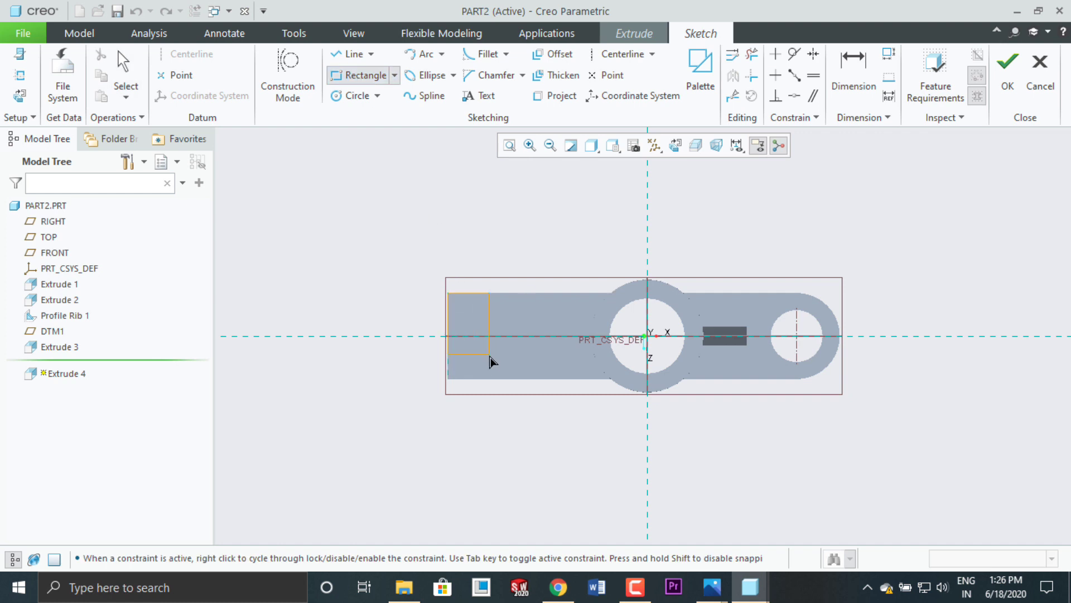
left_click(499, 380)
mouse_move(751, 586)
left_click(753, 530)
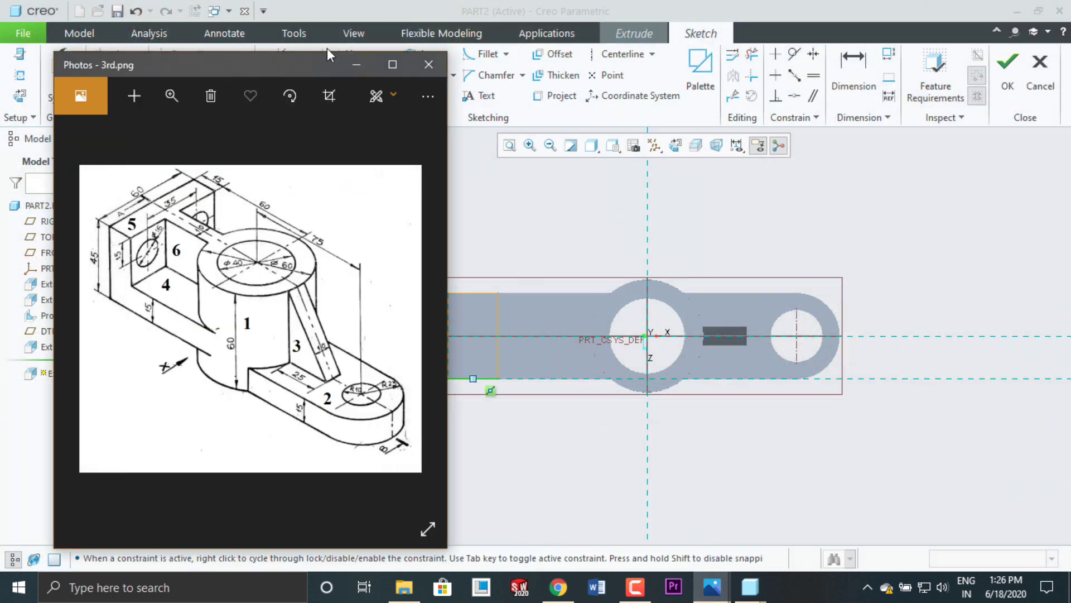
left_click(356, 64)
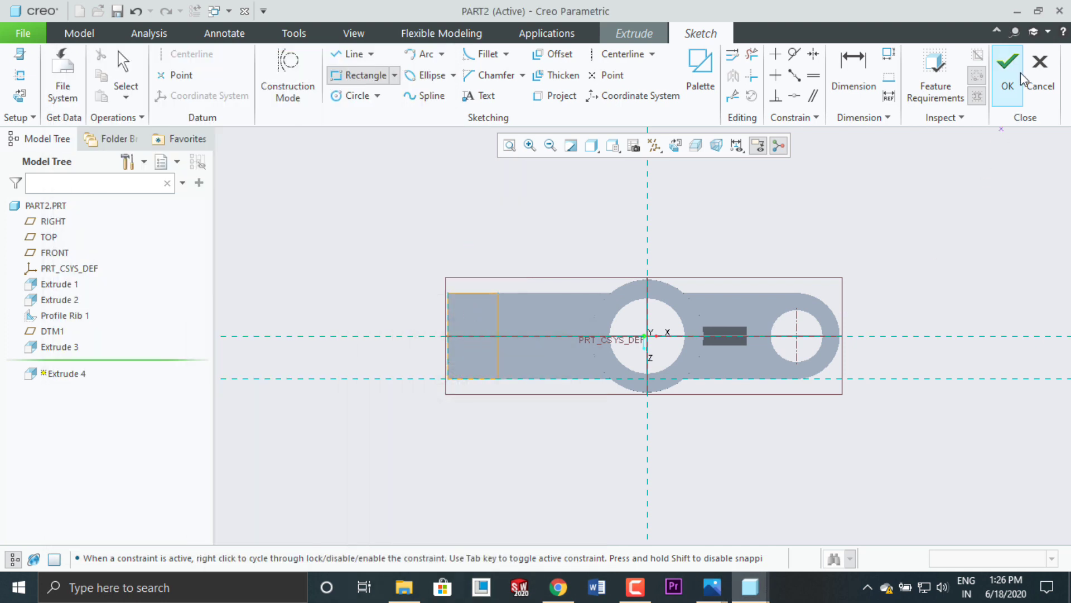
left_click(1008, 67)
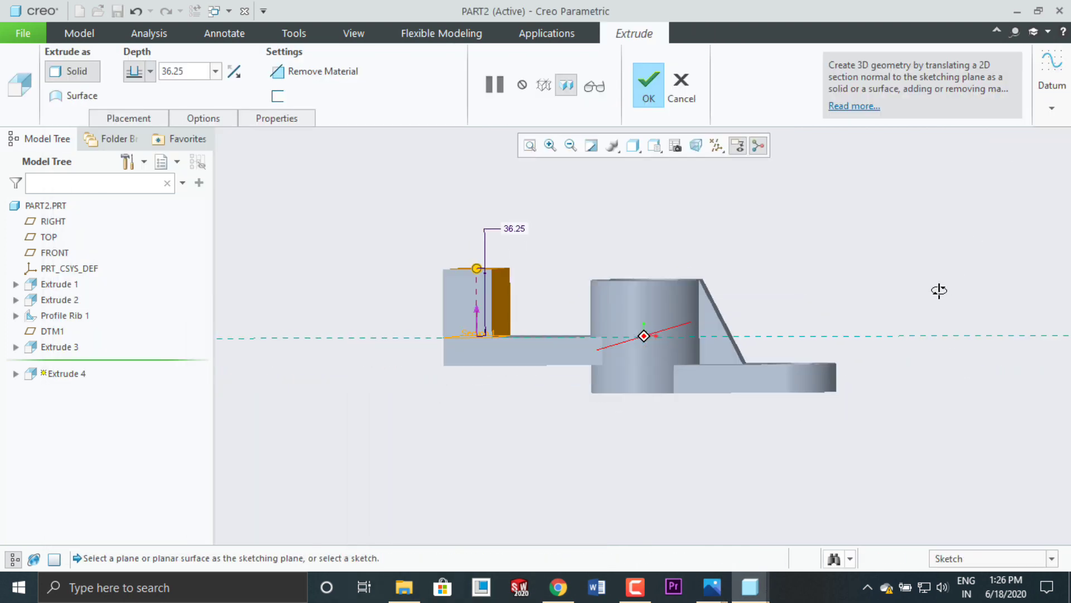
Step: Extrude the rectangle upward into an end block, entering a depth of 30, and restore the default orientation
mouse_move(466, 256)
left_mouse_down()
mouse_move(455, 234)
mouse_move(459, 276)
left_mouse_up()
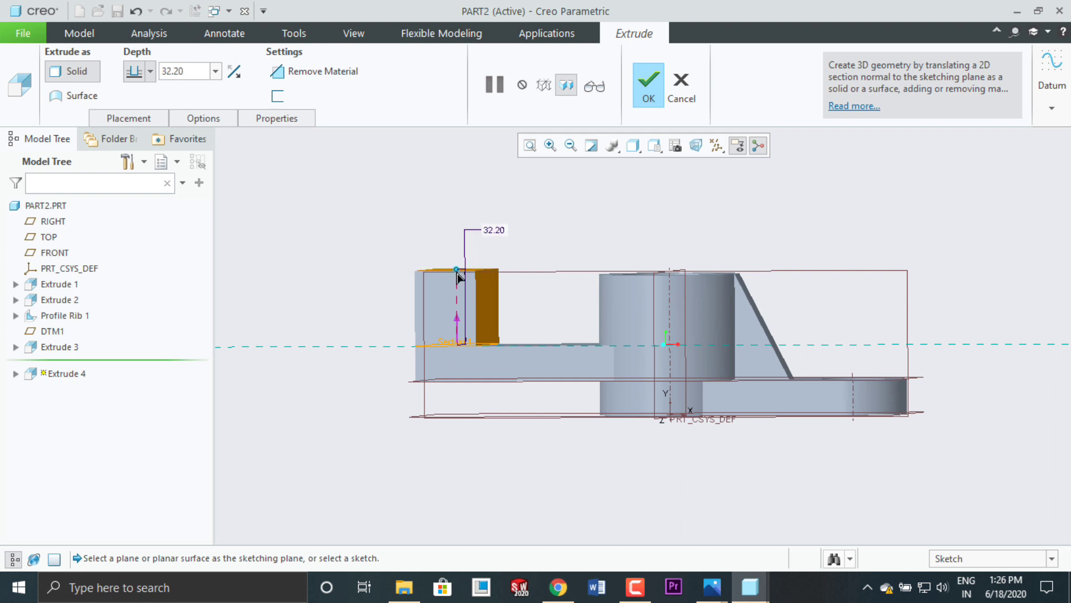
double_click(488, 232)
type("3")
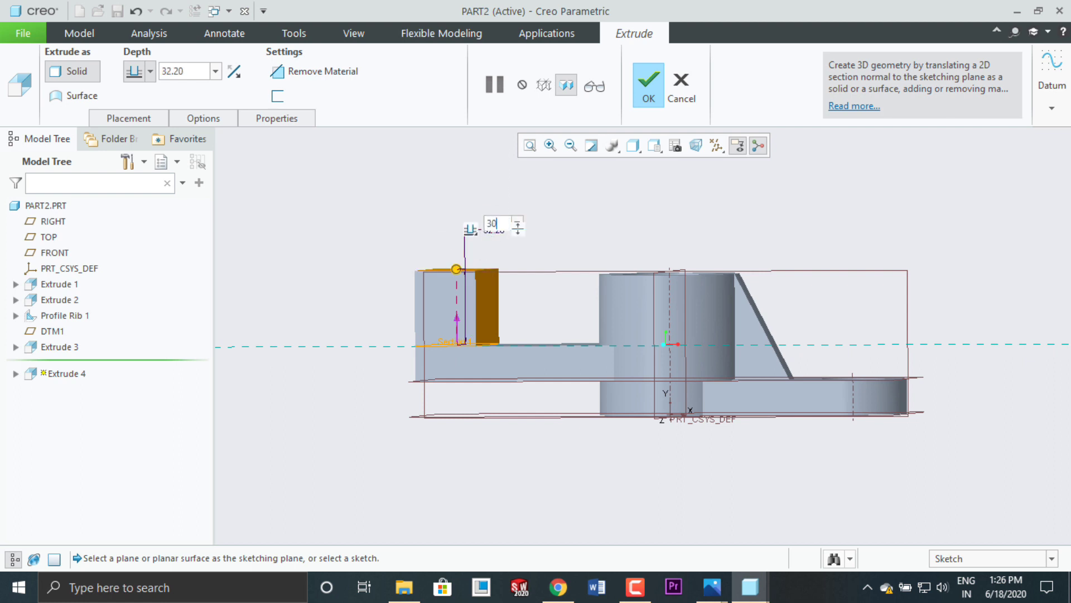
type("0")
left_click(648, 85)
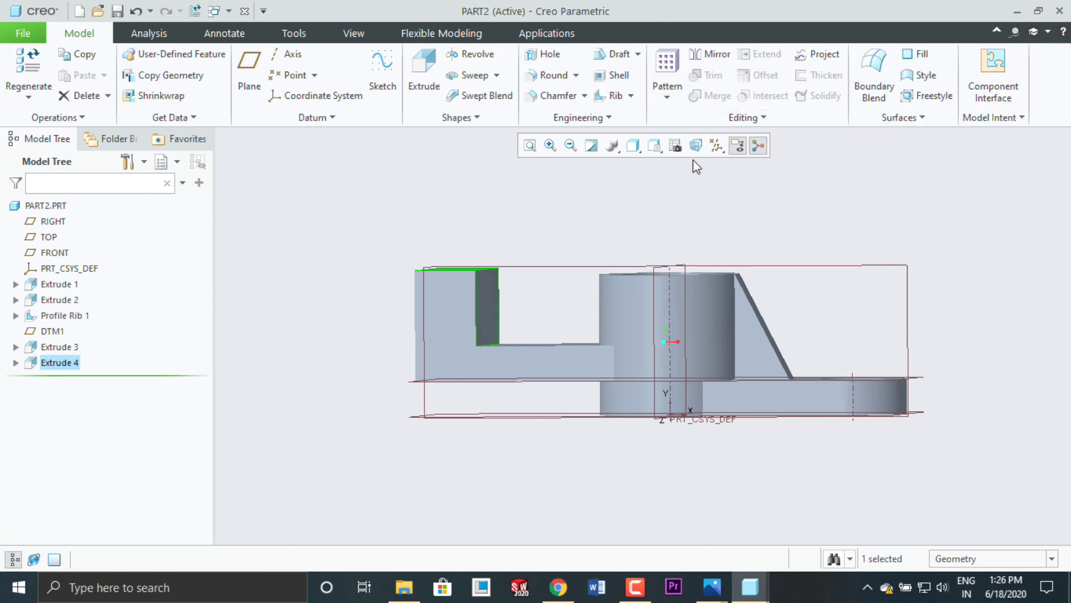
left_click(655, 145)
left_click(704, 179)
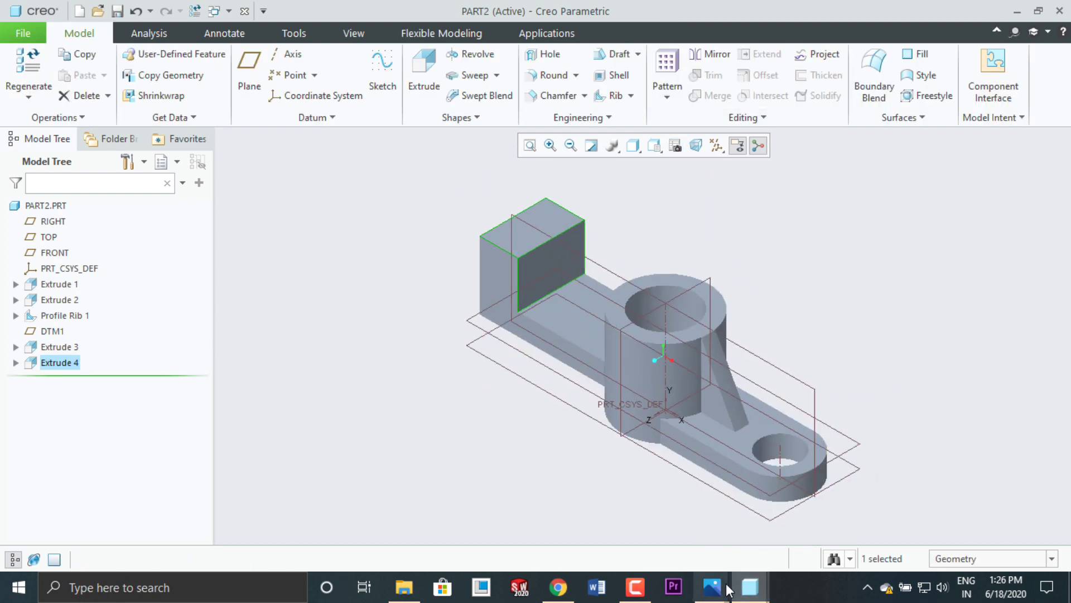
Step: Consult the 3rd.png drawing for the web between the raised arm's end block and the cylinder
mouse_move(712, 587)
left_click(736, 526)
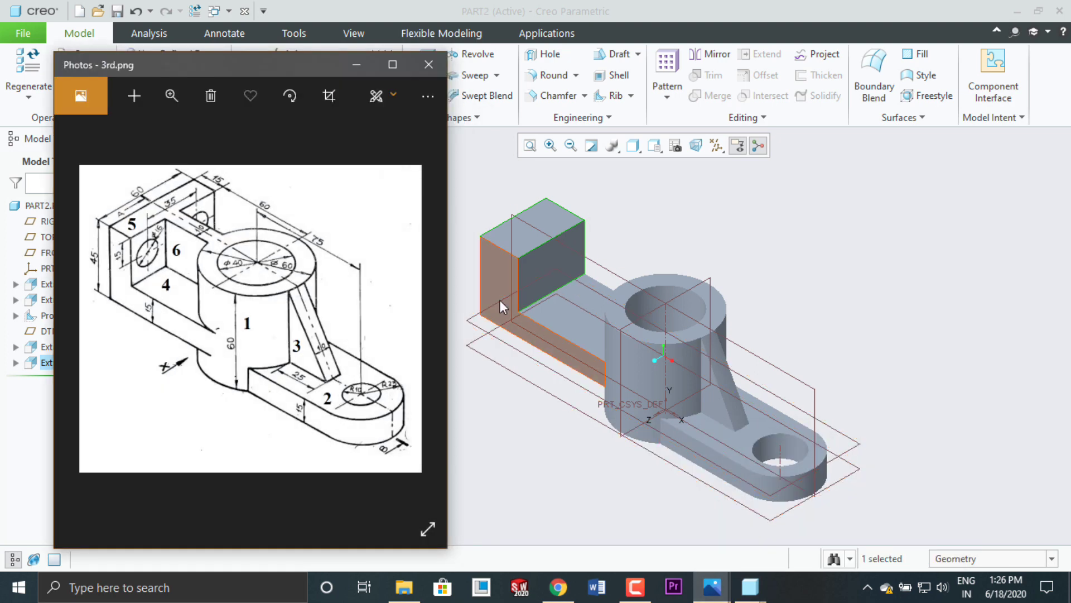
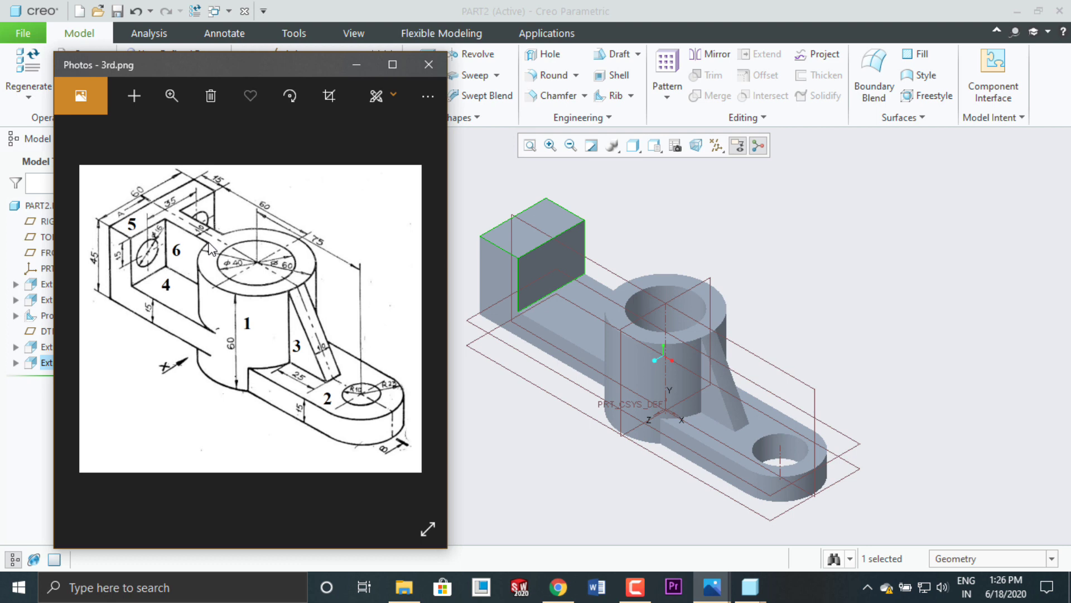
left_click(357, 64)
scroll(641, 245, "up", 2)
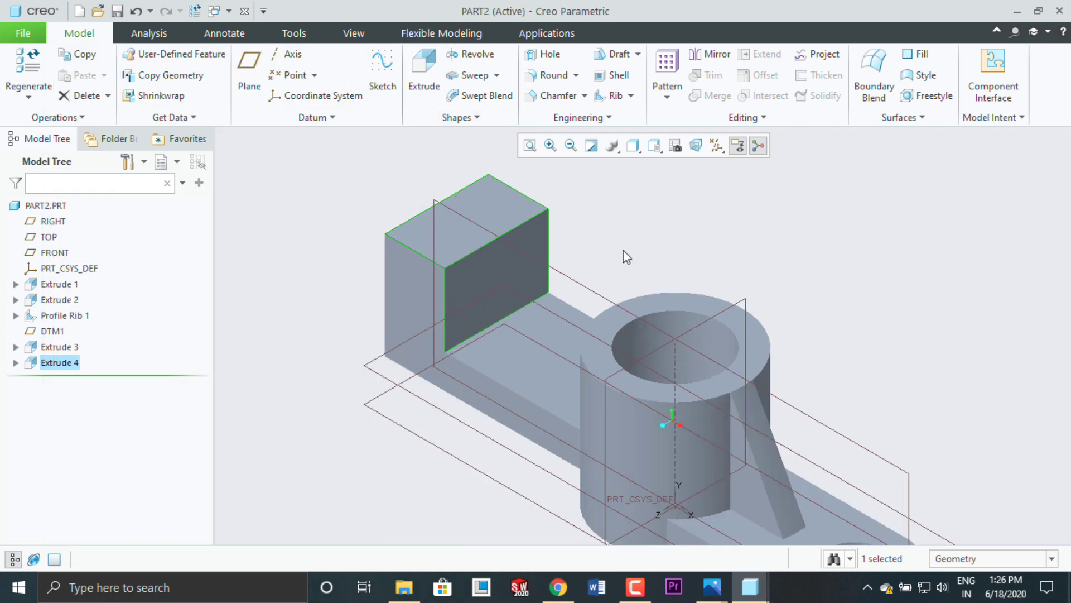
left_click(583, 289)
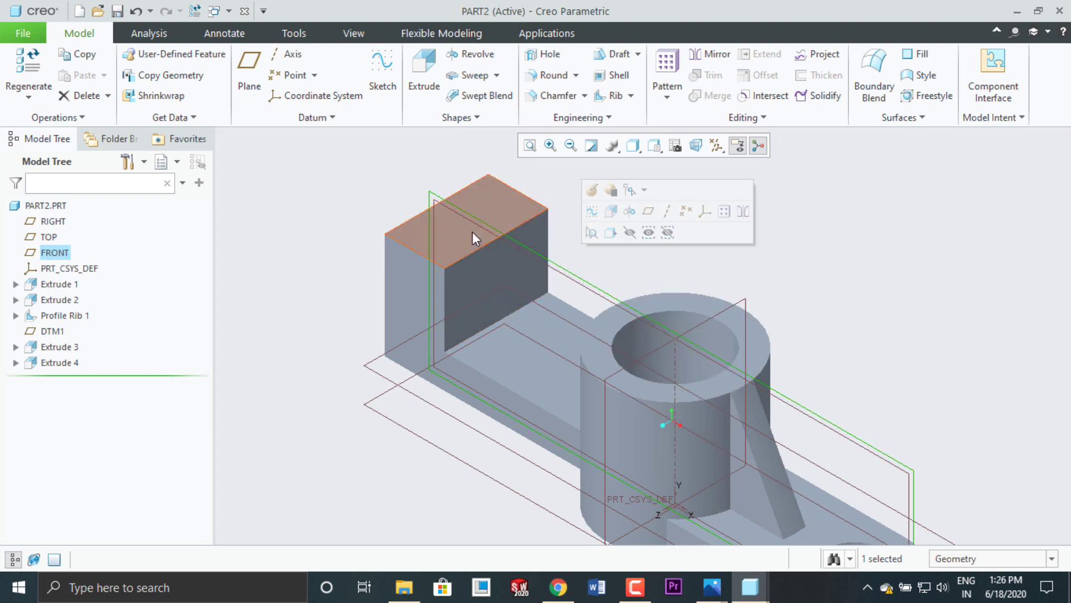
left_click(427, 90)
left_click(677, 147)
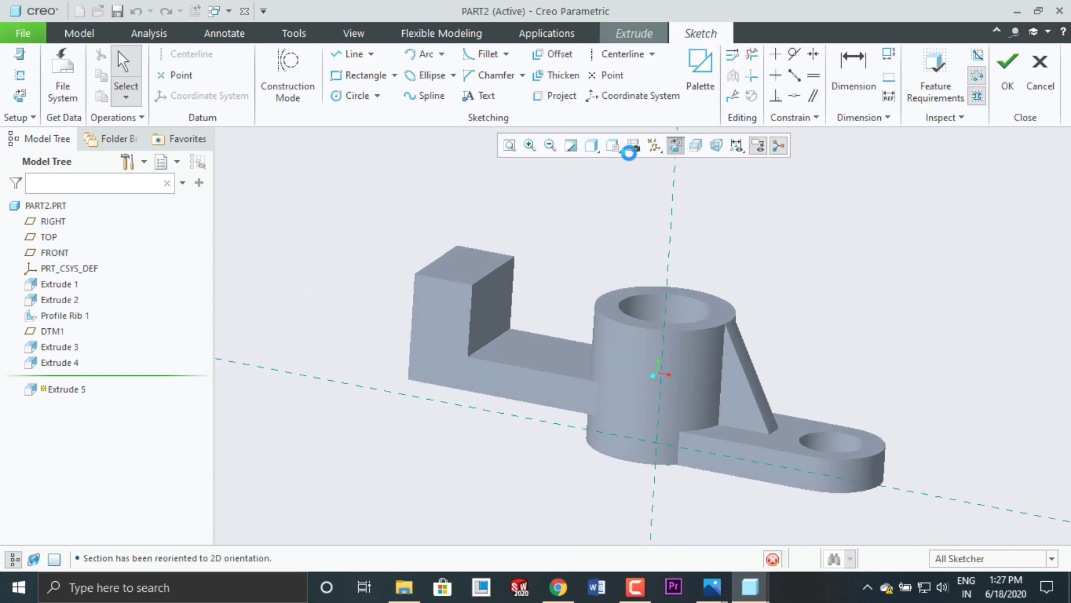
left_click(365, 75)
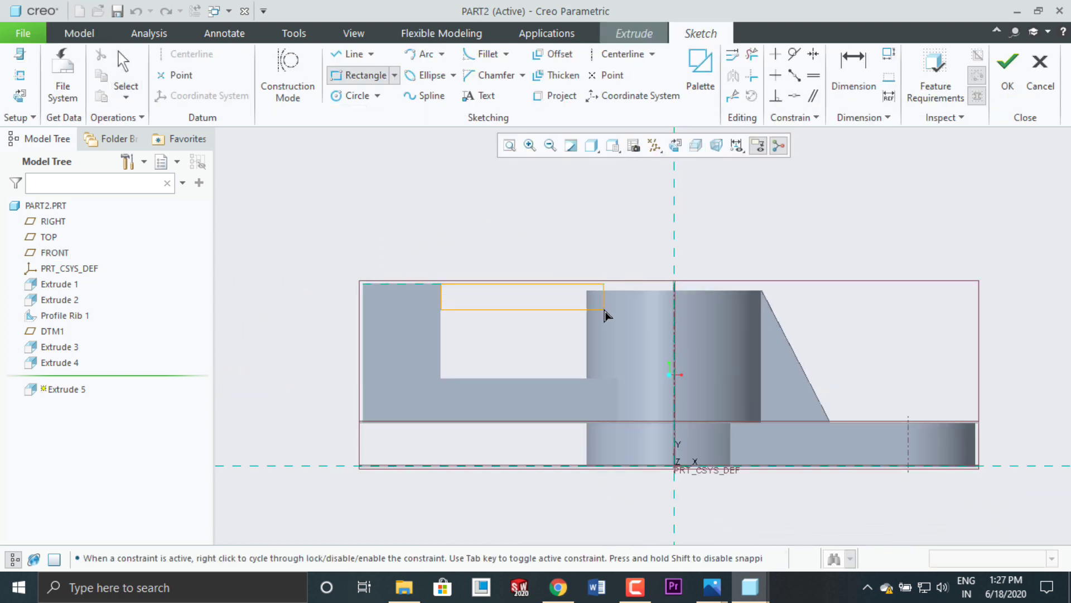
middle_click(556, 254)
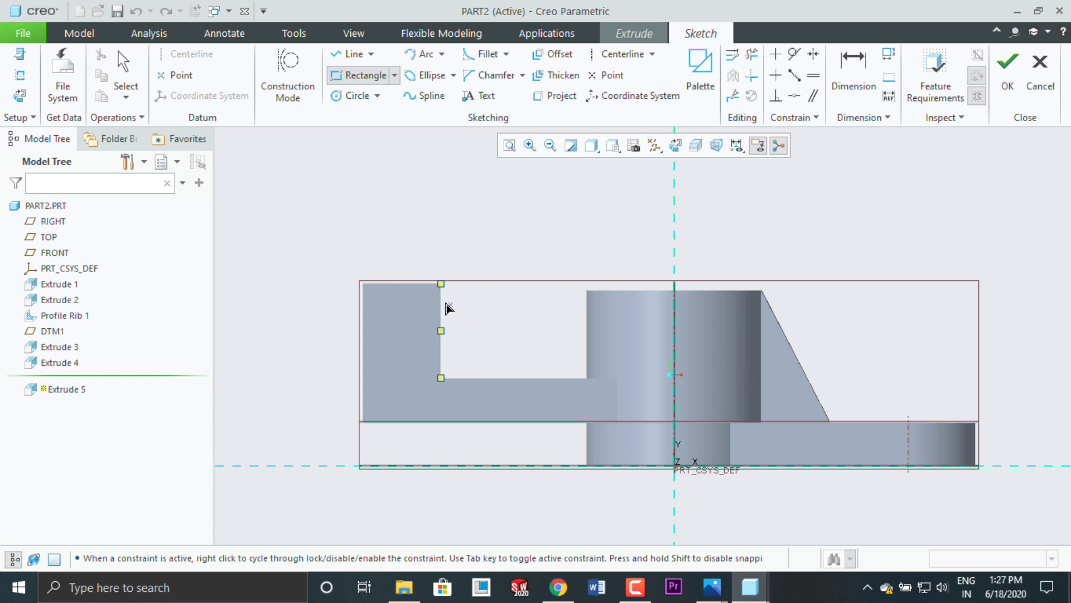
left_click(1040, 64)
left_click(659, 321)
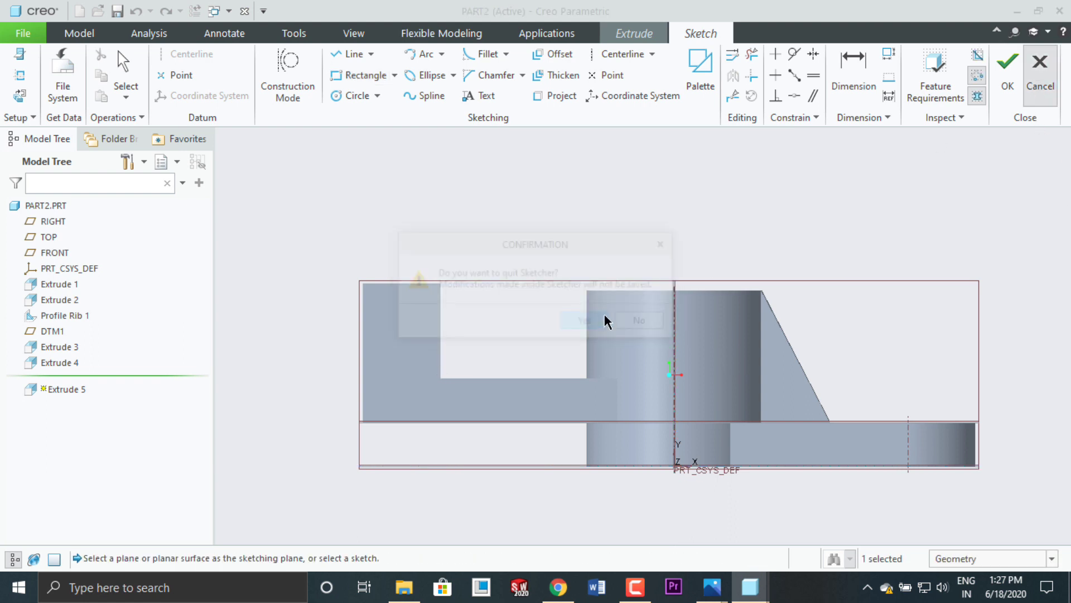
Step: Redefine the end block's extrusion, Extrude 4, with a depth of 30
middle_click_drag(714, 245, 692, 249)
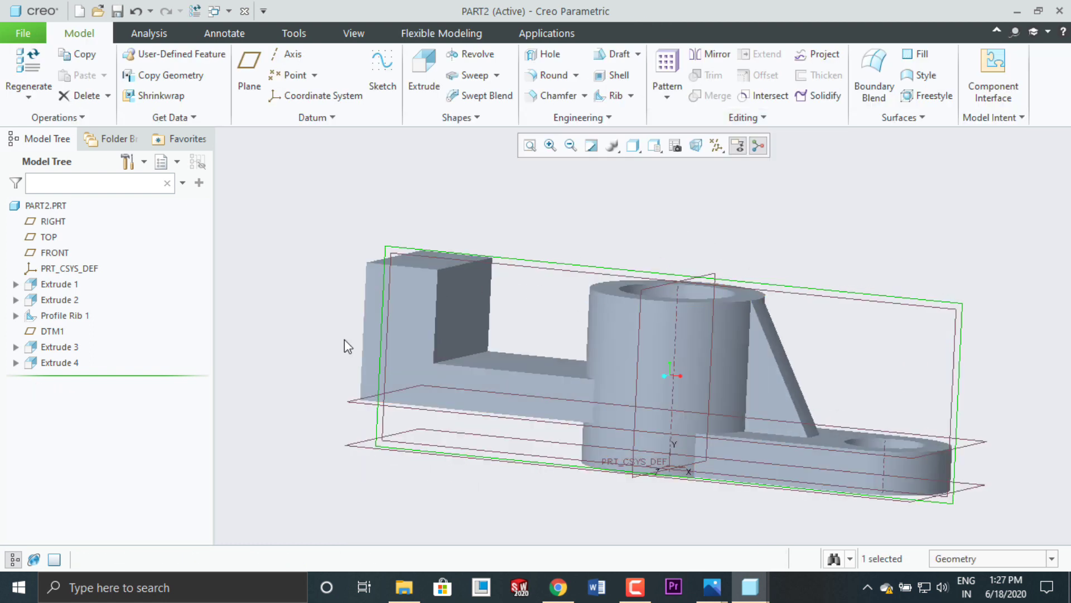
left_click(55, 361)
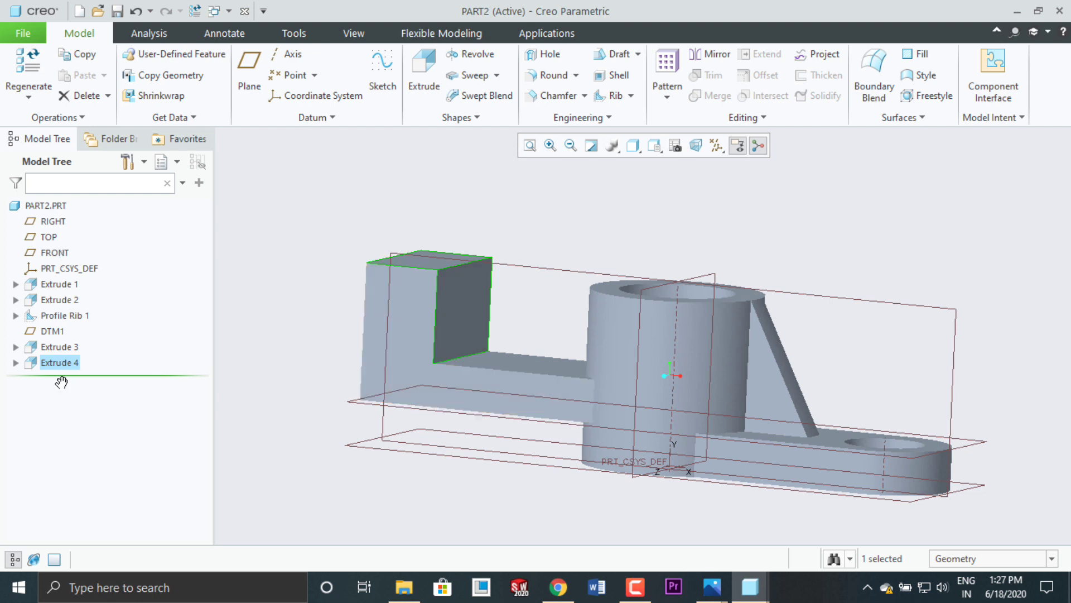
right_click(44, 365)
left_click(72, 292)
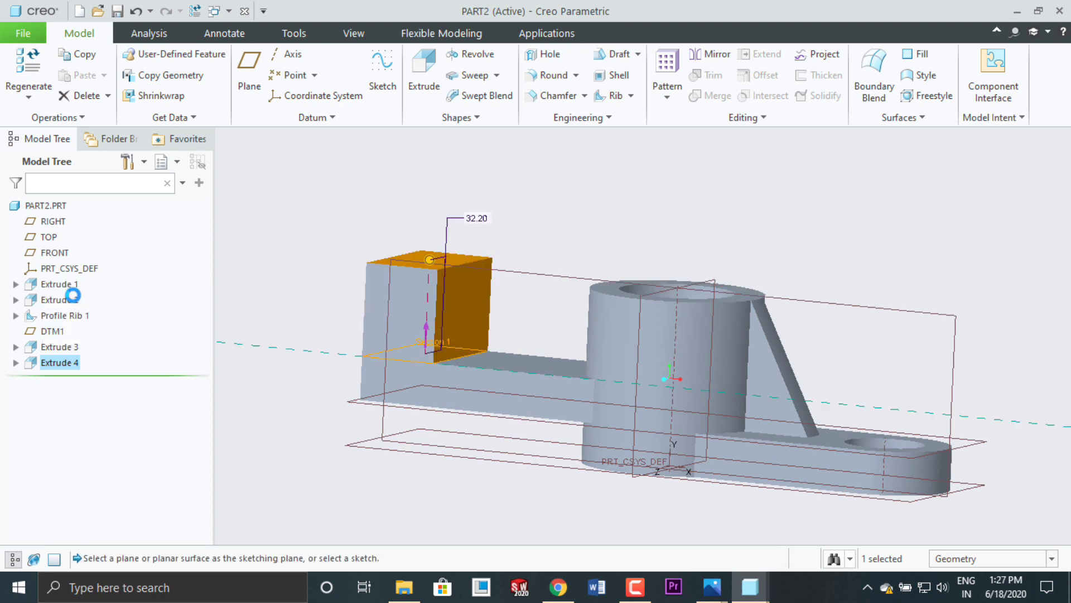
double_click(483, 218)
type("30")
key("Return")
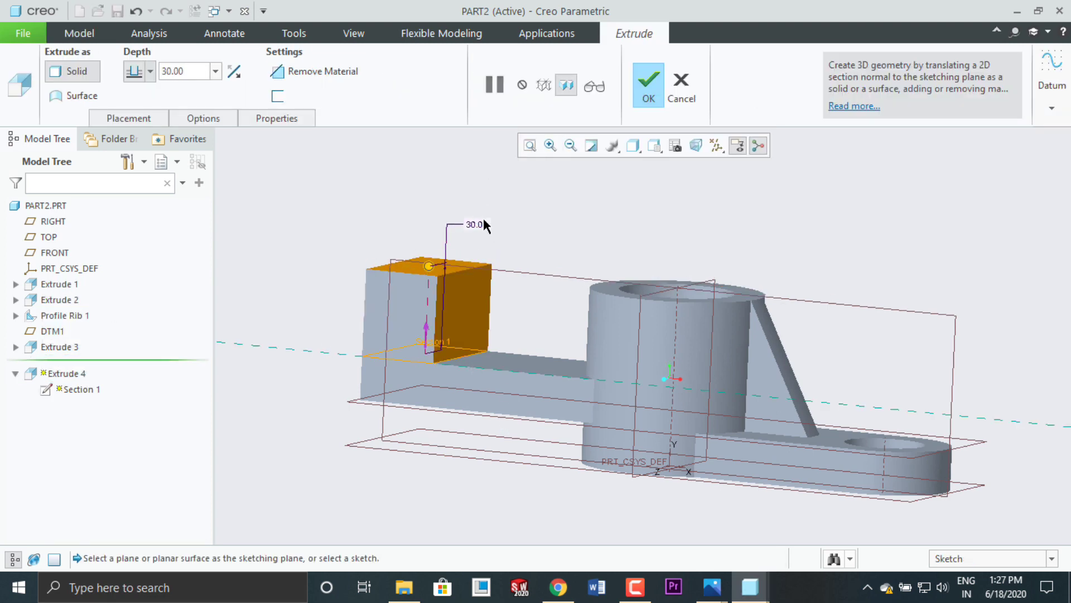
left_click(648, 87)
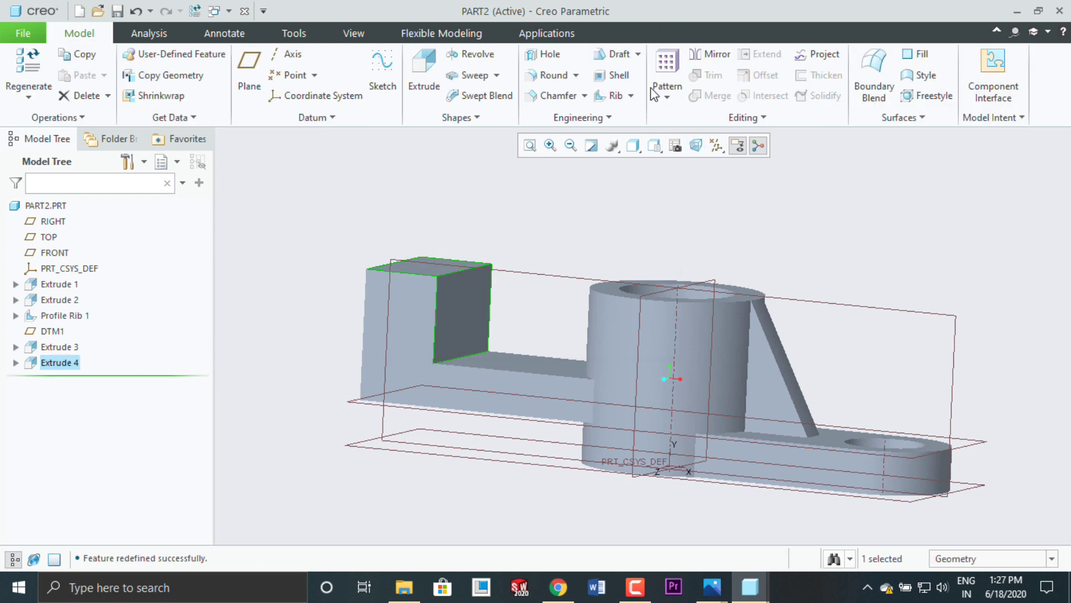
Step: Start an extrusion on the FRONT plane and sketch a rectangle filling the gap between the end block and the cylinder above the arm
mouse_move(710, 242)
middle_mouse_down()
mouse_move(730, 233)
mouse_move(720, 232)
mouse_move(721, 248)
middle_mouse_up()
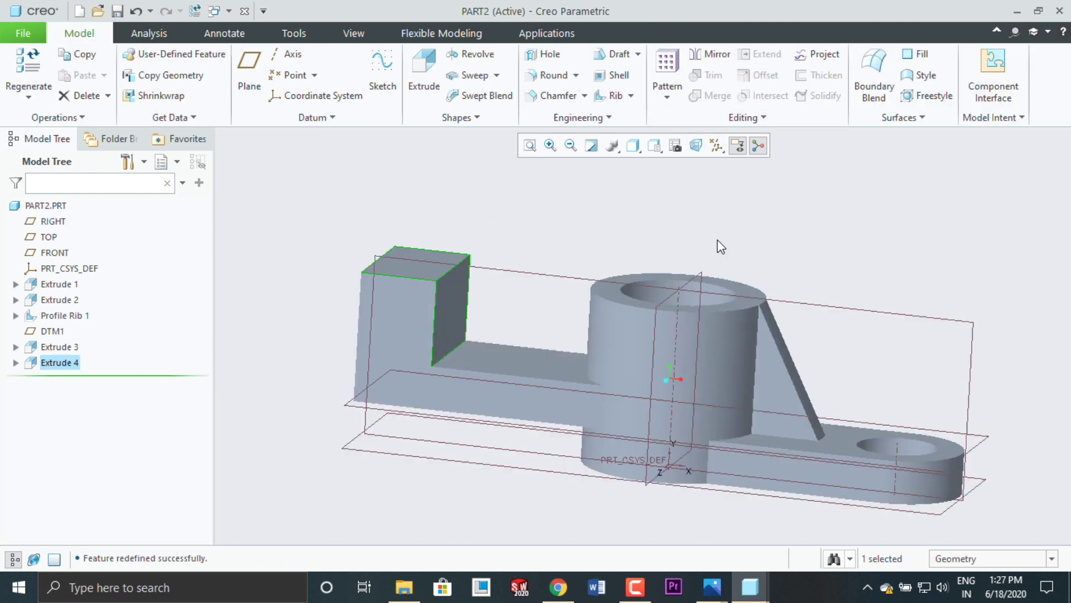
left_click(530, 275)
left_click(424, 72)
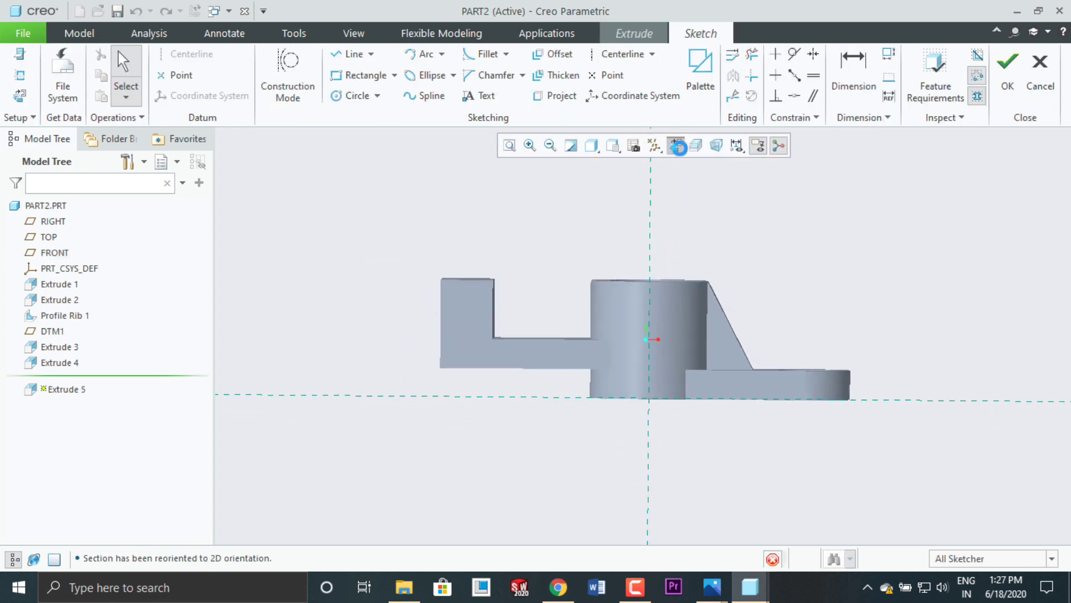
scroll(603, 239, "down", 1)
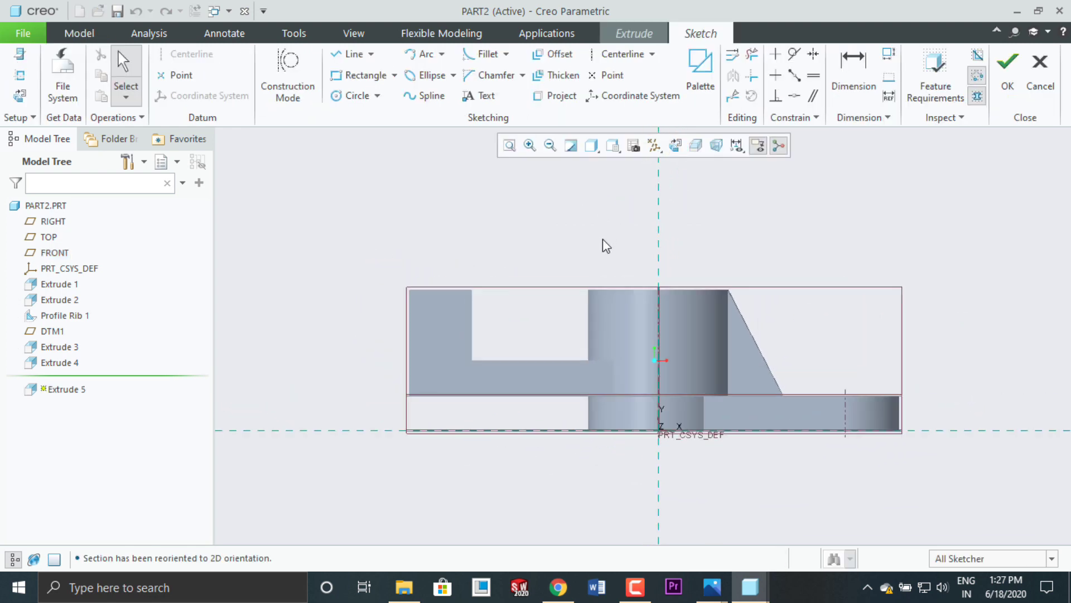
left_click(357, 74)
left_click(473, 294)
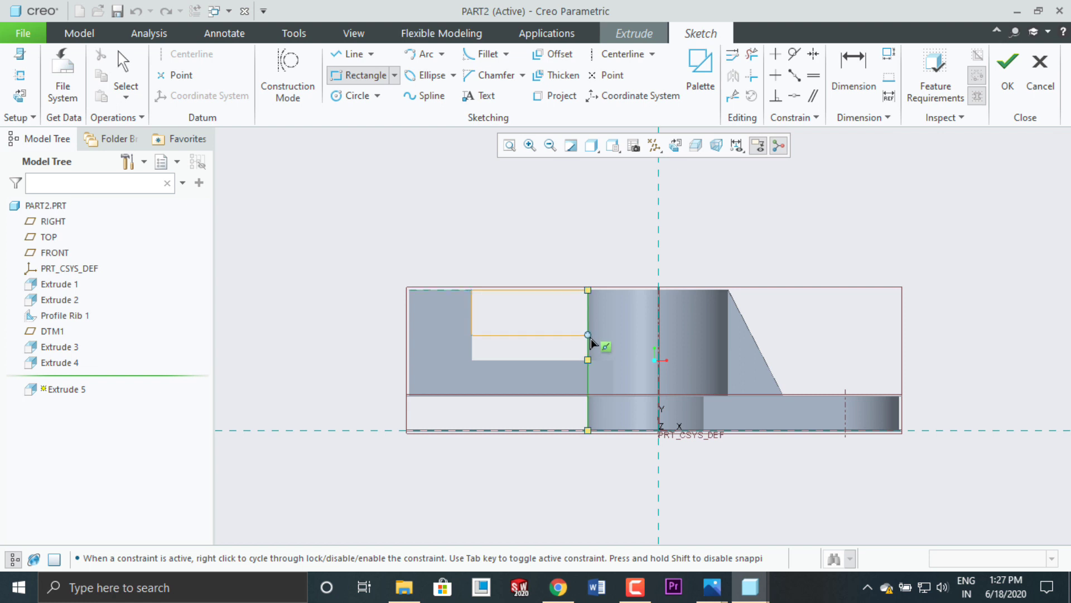
left_click(588, 360)
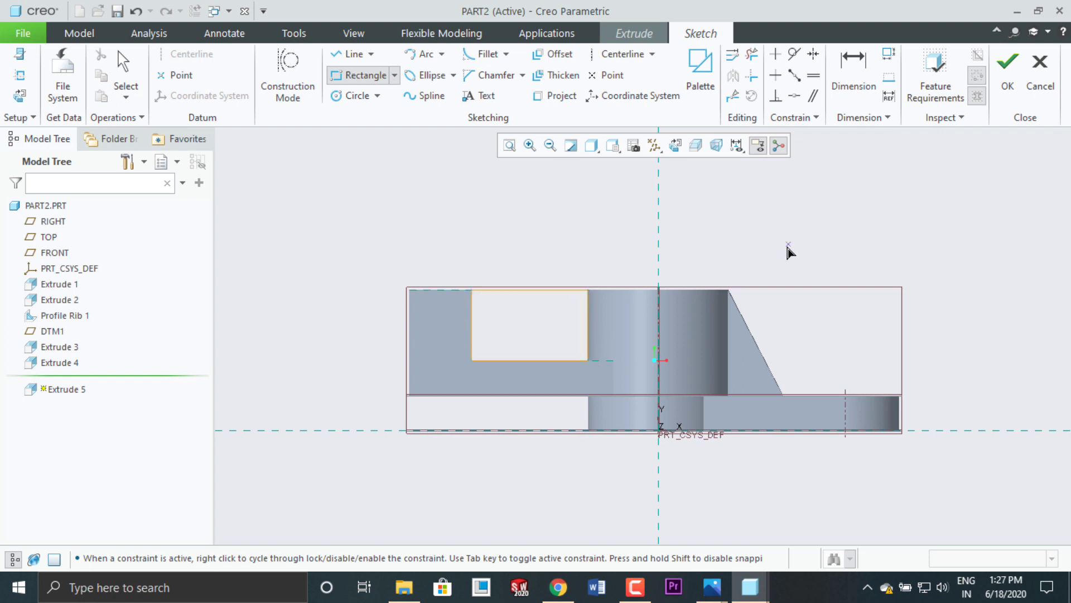
middle_click_drag(789, 250, 783, 255)
left_click(1007, 75)
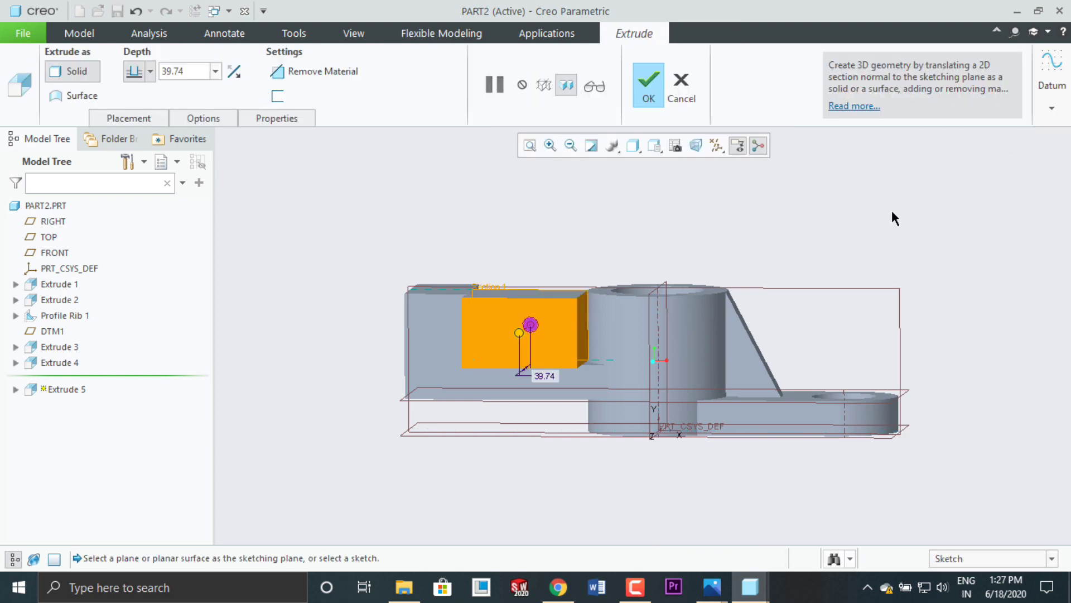
Step: Make the web's extrusion symmetric about the FRONT plane and adjust its thickness to about 12.1
scroll(822, 240, "up", 3)
middle_click_drag(824, 257, 890, 283)
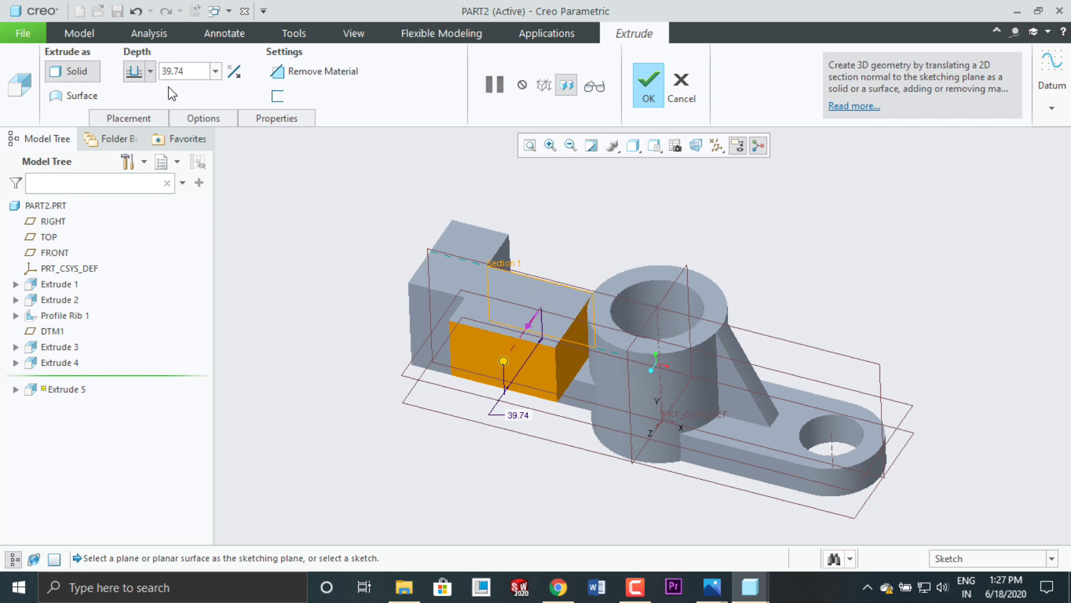
left_click(150, 70)
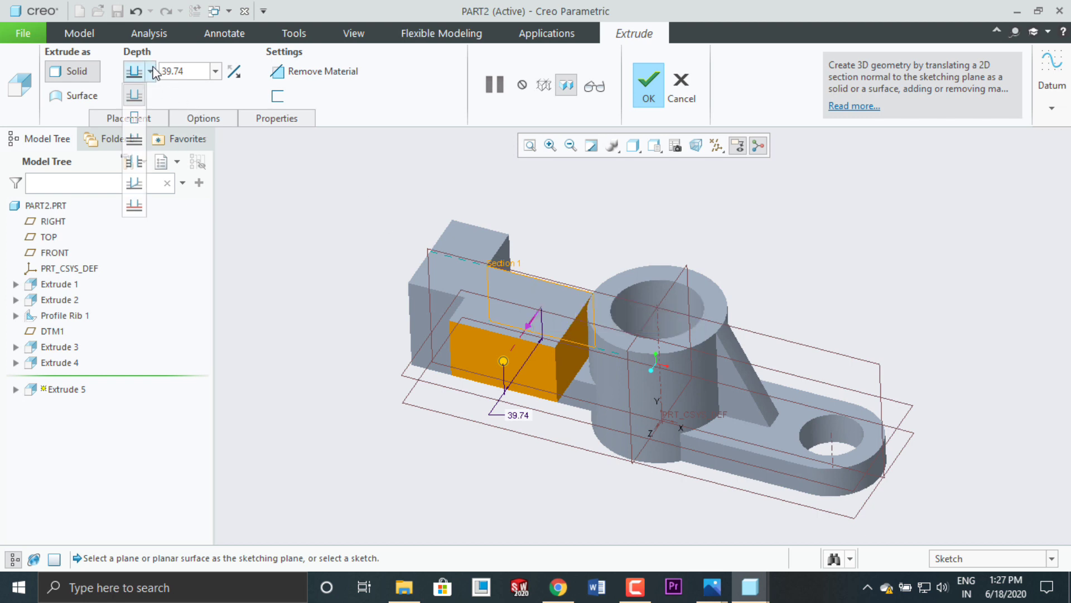
left_click(134, 117)
scroll(578, 284, "down", 2)
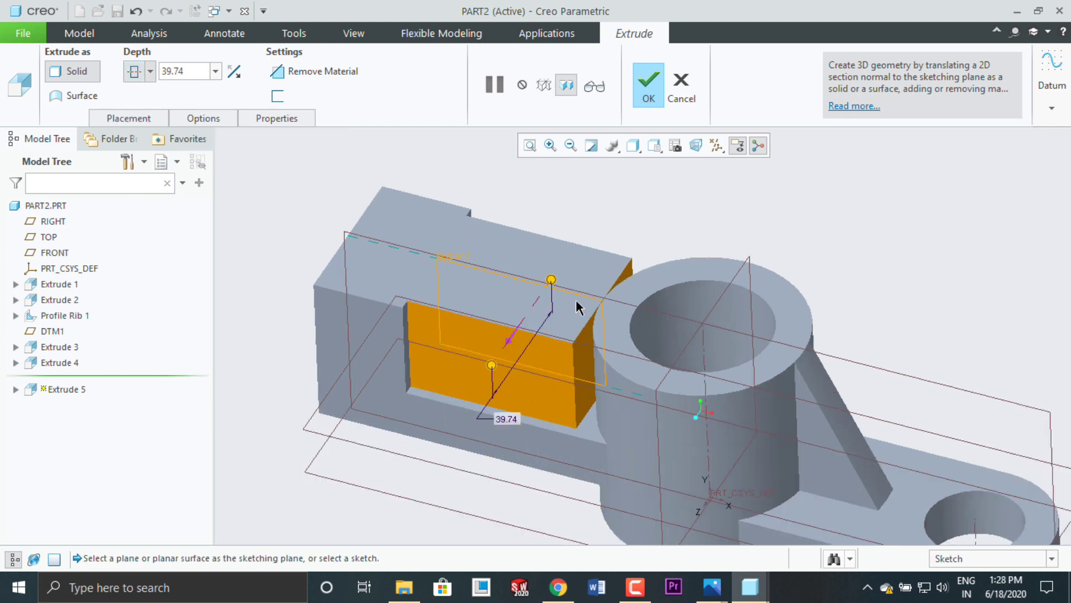
left_click_drag(493, 366, 512, 341)
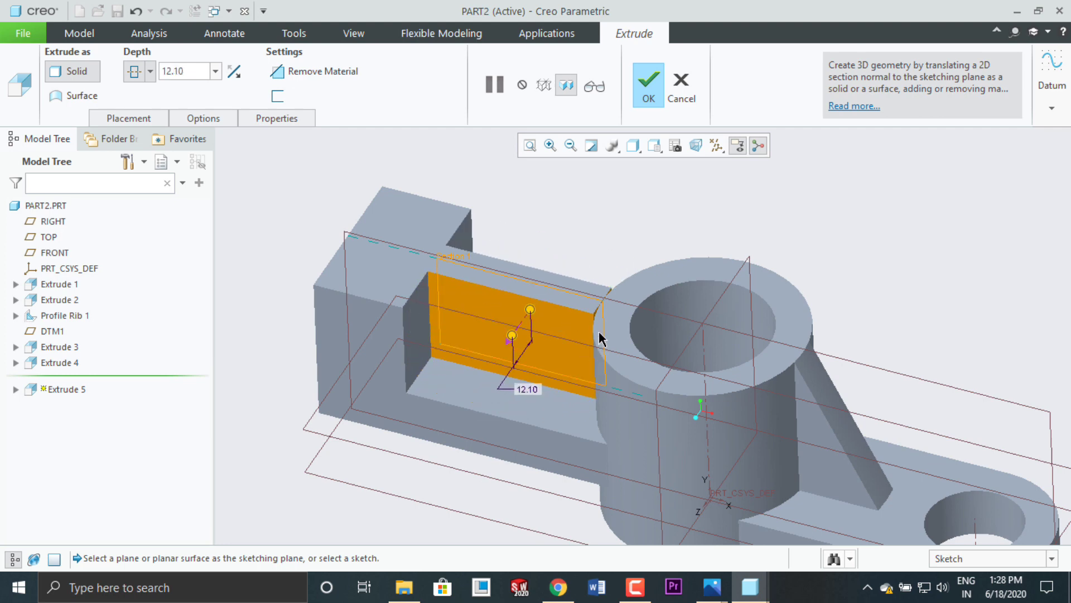
Step: Check where the web meets the cylinder, reopen the web's section sketch facing it squarely, and remove the existing rectangle
scroll(599, 332, "down", 4)
scroll(581, 316, "up", 3)
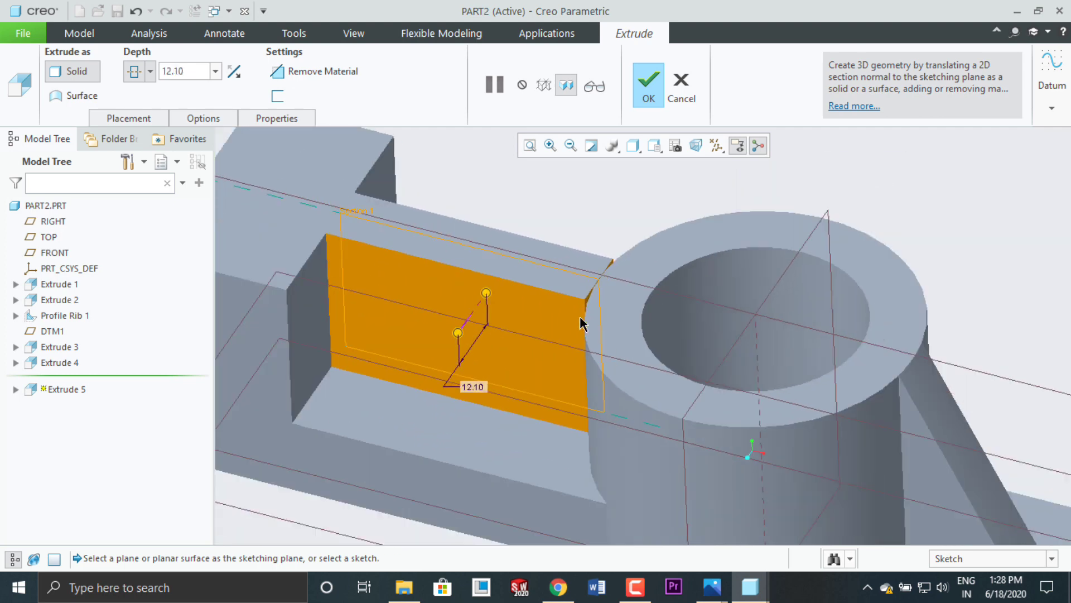
scroll(600, 301, "down", 5)
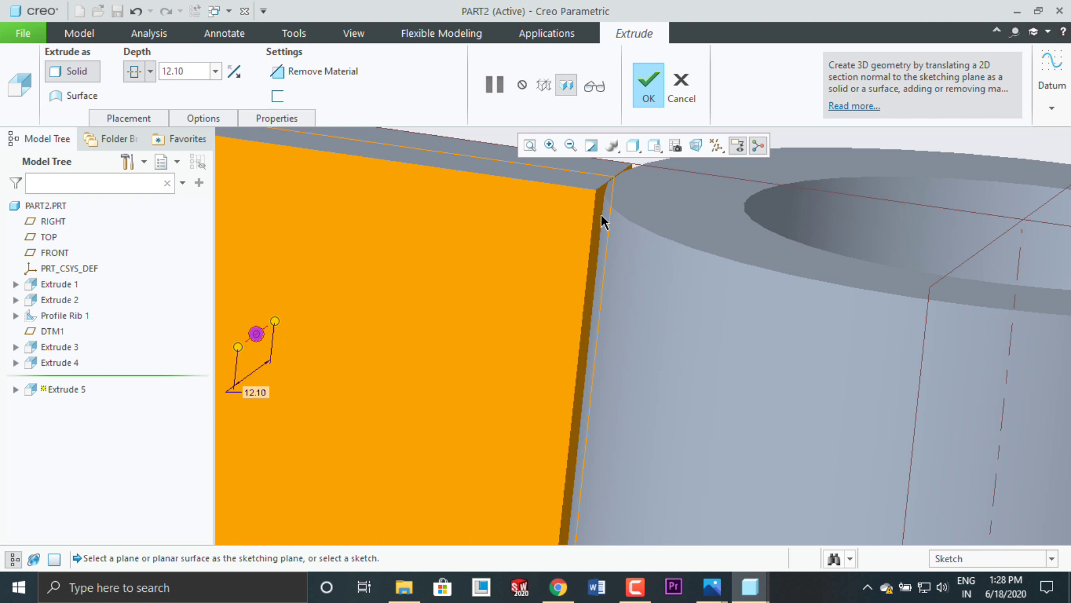
scroll(595, 220, "up", 5)
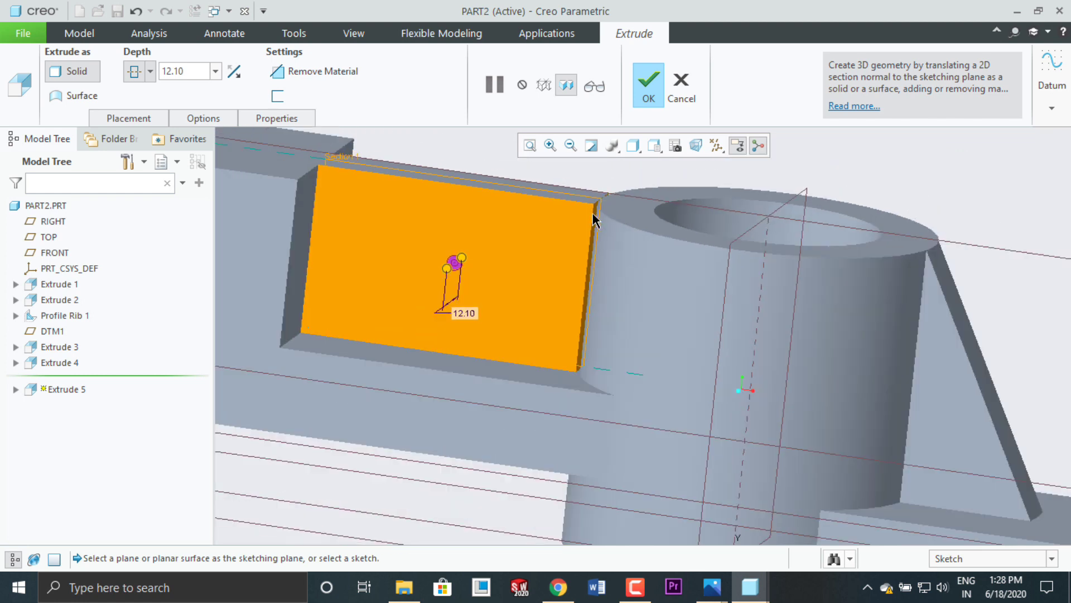
scroll(494, 230, "up", 2)
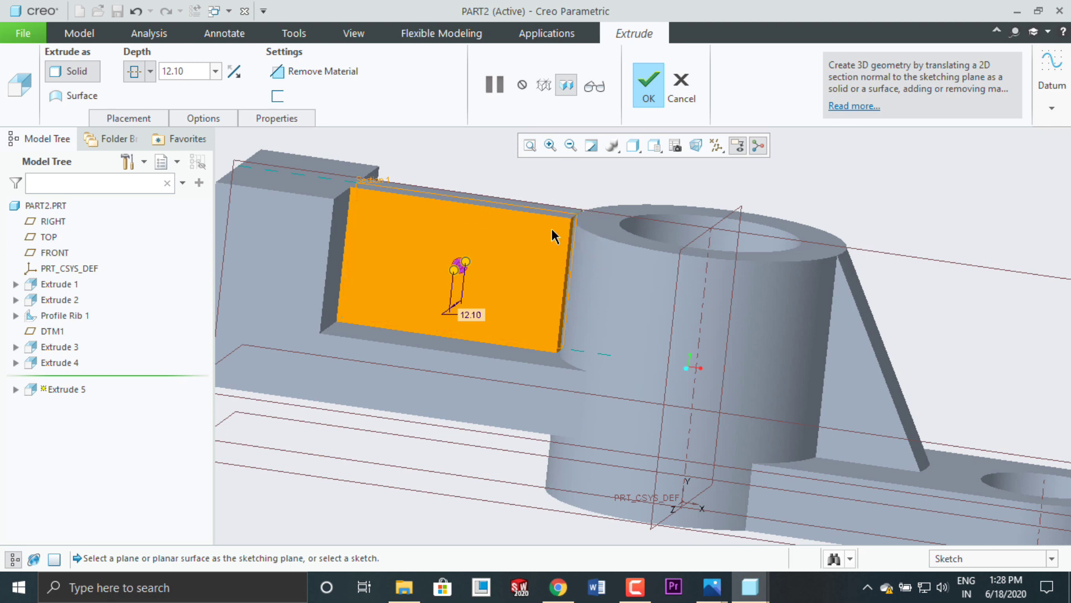
left_click(147, 118)
left_click(272, 176)
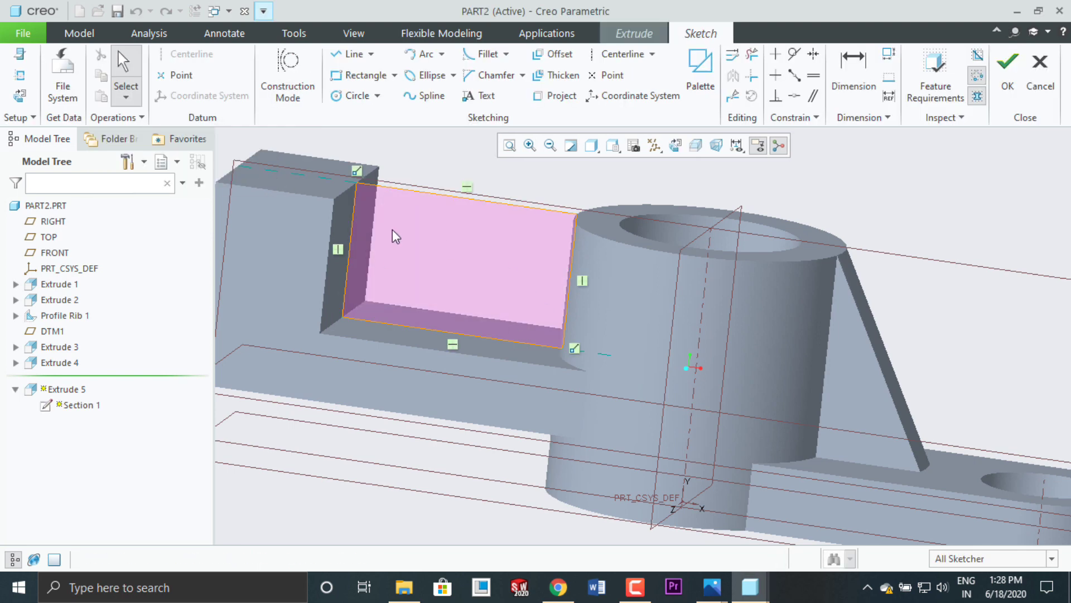
left_click(675, 146)
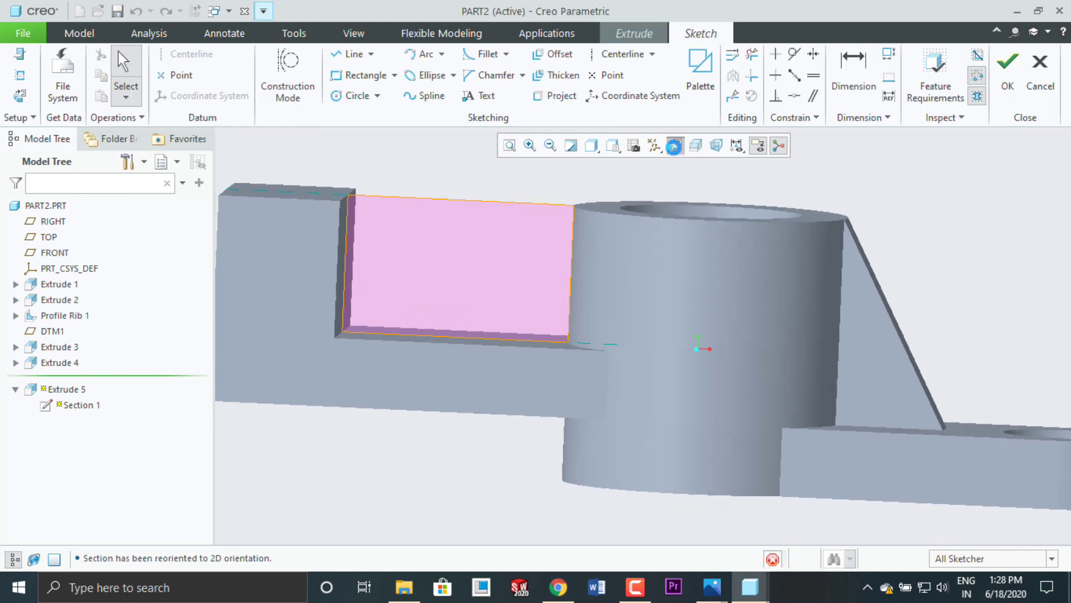
left_click(752, 54)
mouse_move(605, 185)
left_mouse_down()
mouse_move(555, 250)
mouse_move(658, 316)
mouse_move(364, 248)
left_mouse_up()
Step: Redraw the web's rectangle from the end block's upper inner corner to slightly inside the cylinder, down to the arm, and finish the sketch
left_click(369, 78)
left_click(348, 201)
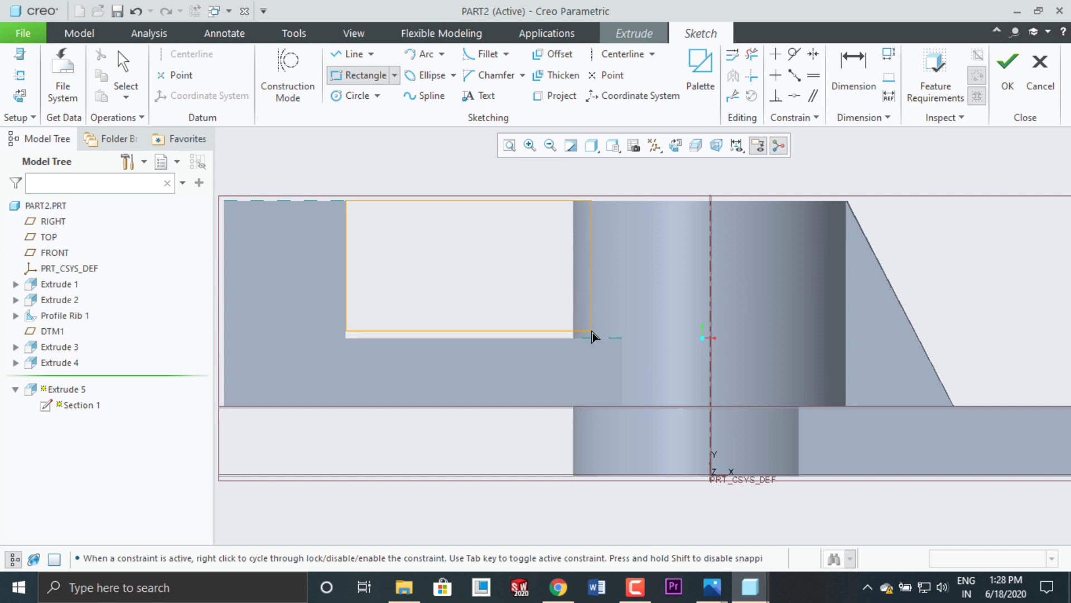
left_click(576, 338)
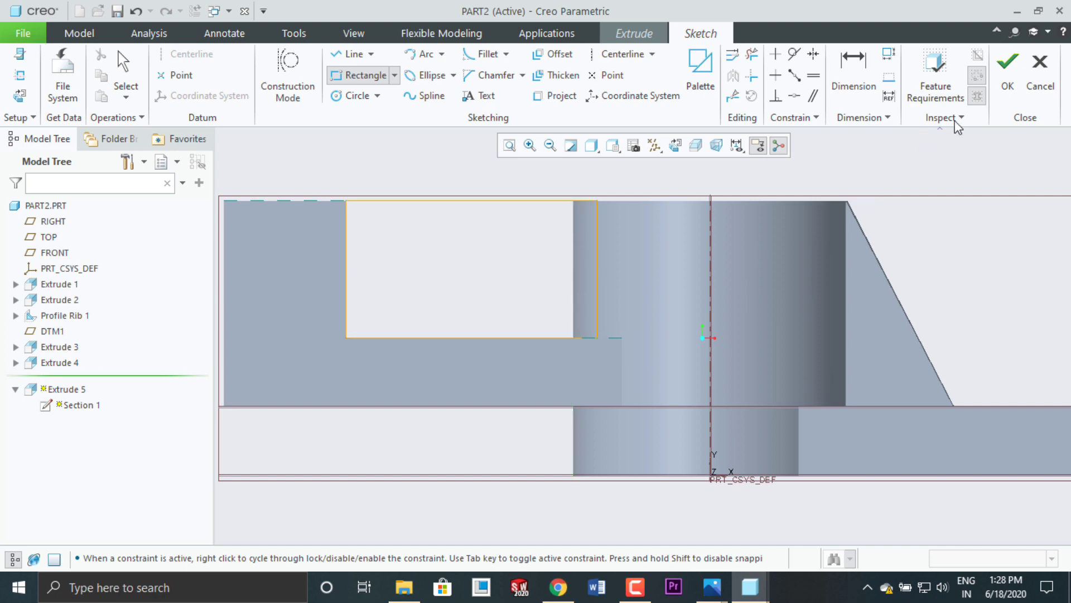
left_click(1007, 89)
Step: Check the web's joint with the cylinder, complete the web extrusion, and restore the default orientation
middle_click_drag(942, 268, 906, 273)
scroll(656, 245, "up", 3)
scroll(654, 239, "up", 1)
middle_click_drag(616, 263, 626, 263)
scroll(656, 200, "up", 2)
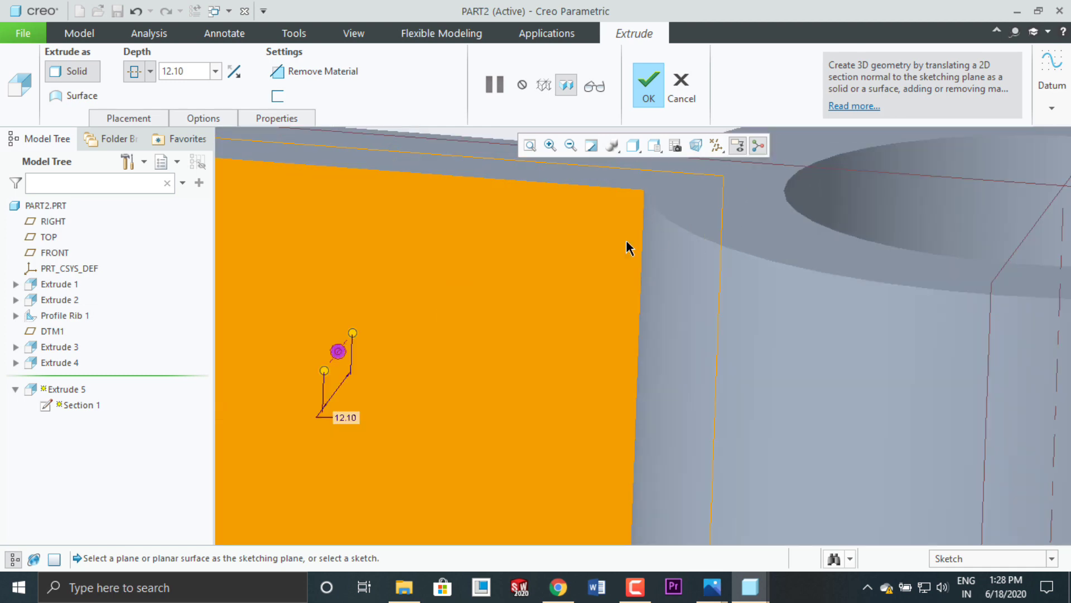
scroll(520, 272, "down", 1)
scroll(563, 242, "down", 1)
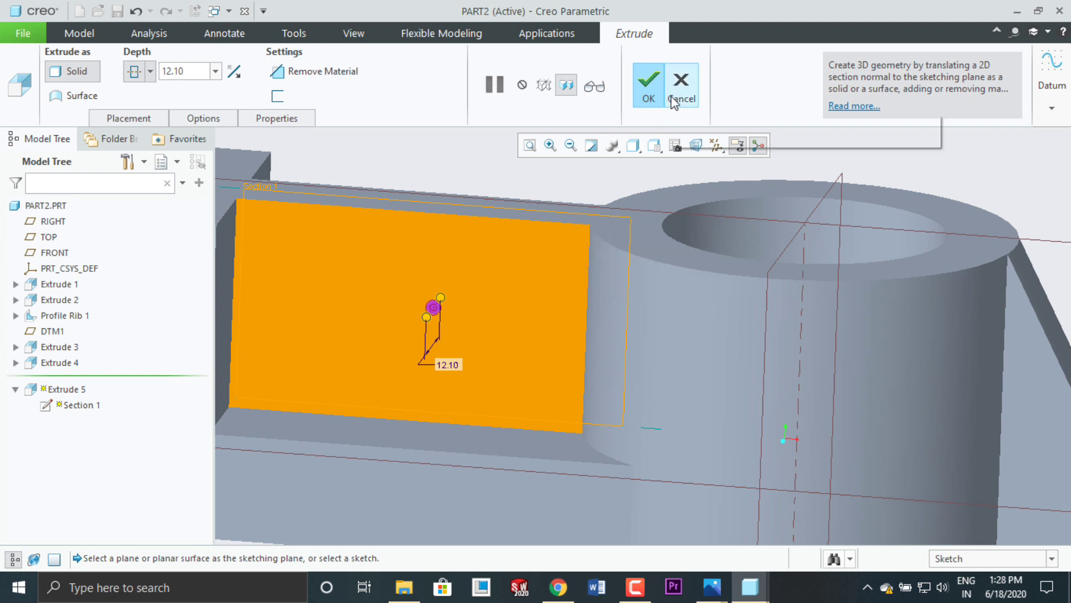
left_click(648, 92)
key("ctrl+d")
left_click(655, 145)
left_click(694, 175)
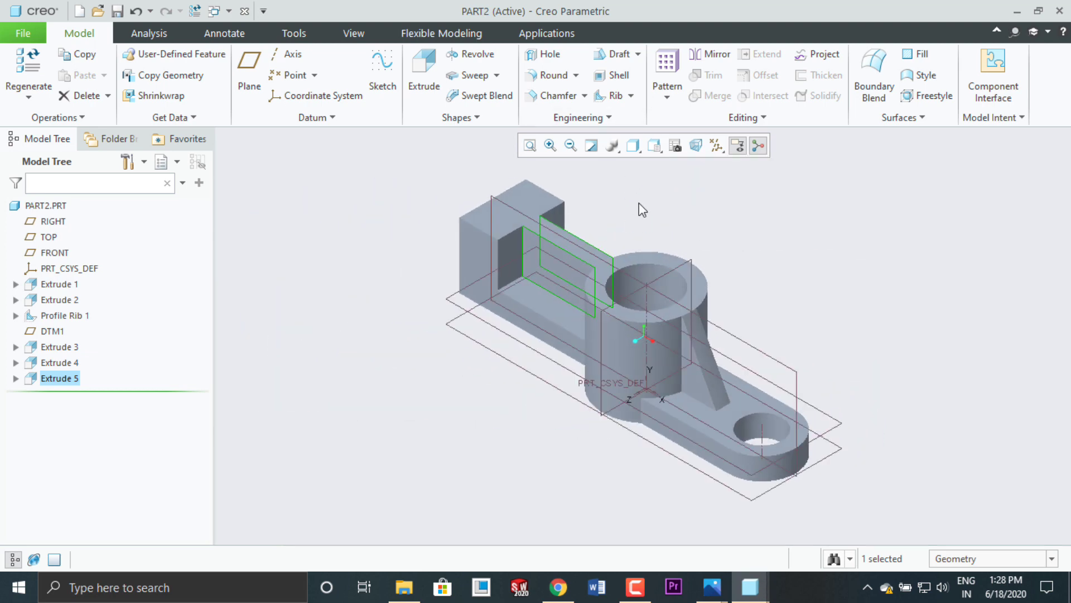
Step: Restore the default orientation and consult the 3rd.png drawing for the holes in the end block
scroll(638, 202, "down", 1)
mouse_move(741, 268)
middle_mouse_down()
mouse_move(765, 277)
mouse_move(748, 259)
middle_mouse_up()
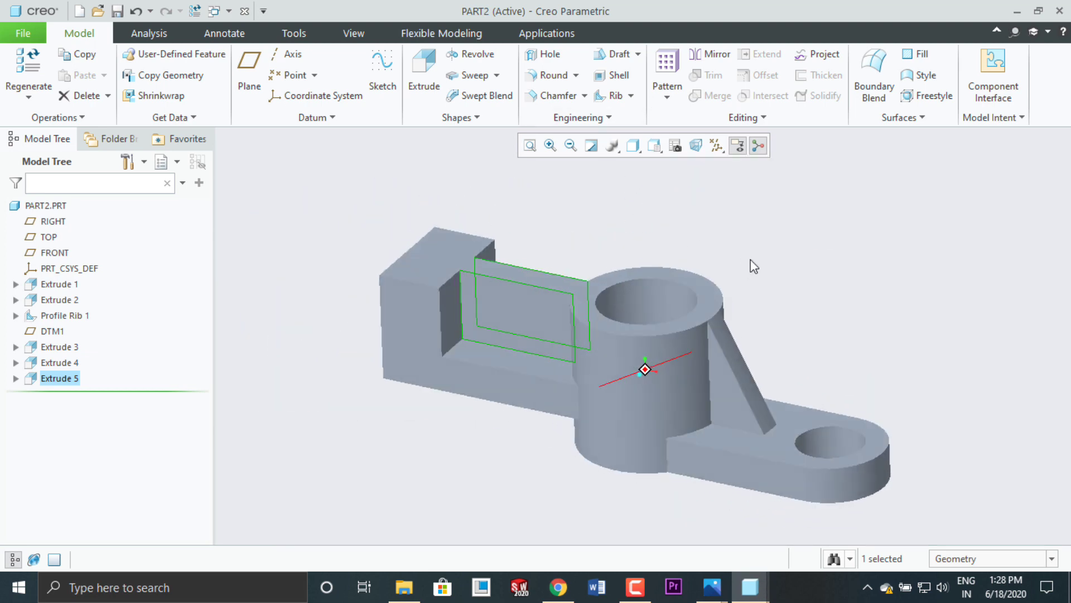
left_click(654, 146)
left_click(681, 179)
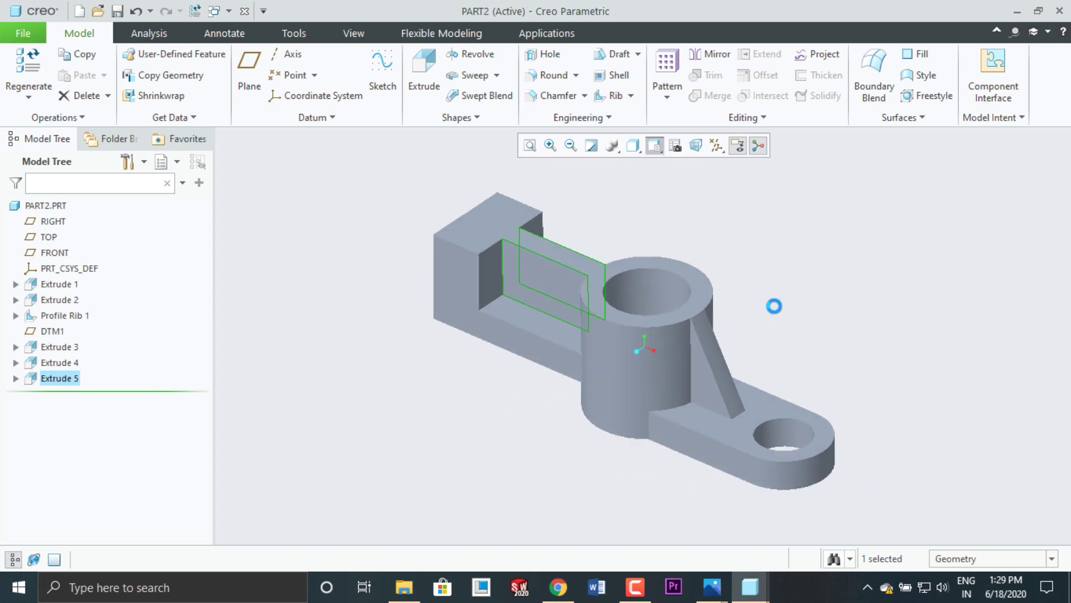
left_click(712, 587)
left_click(762, 508)
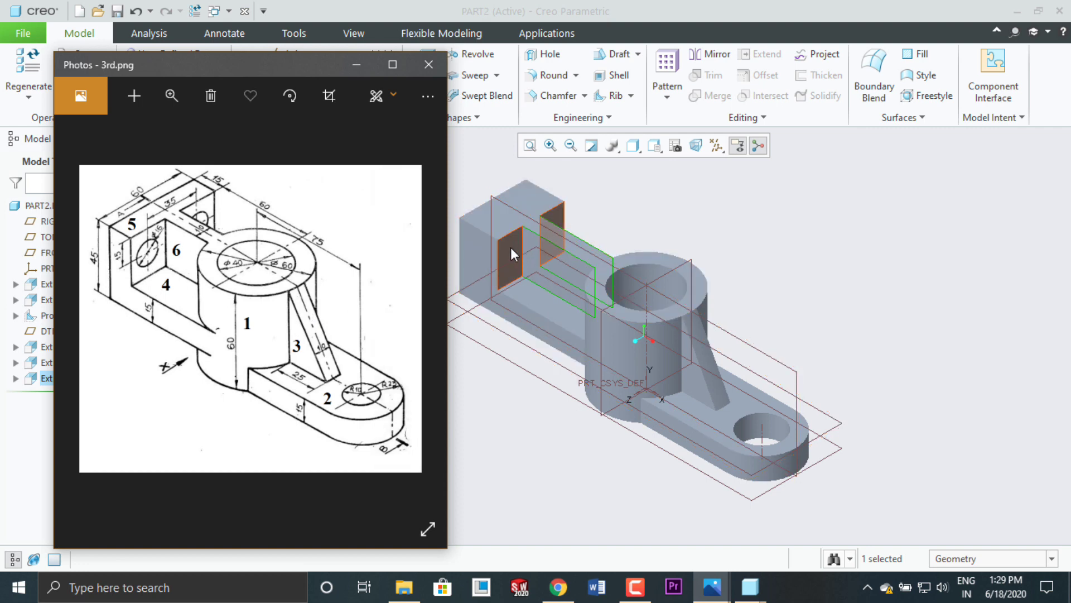
left_click(356, 64)
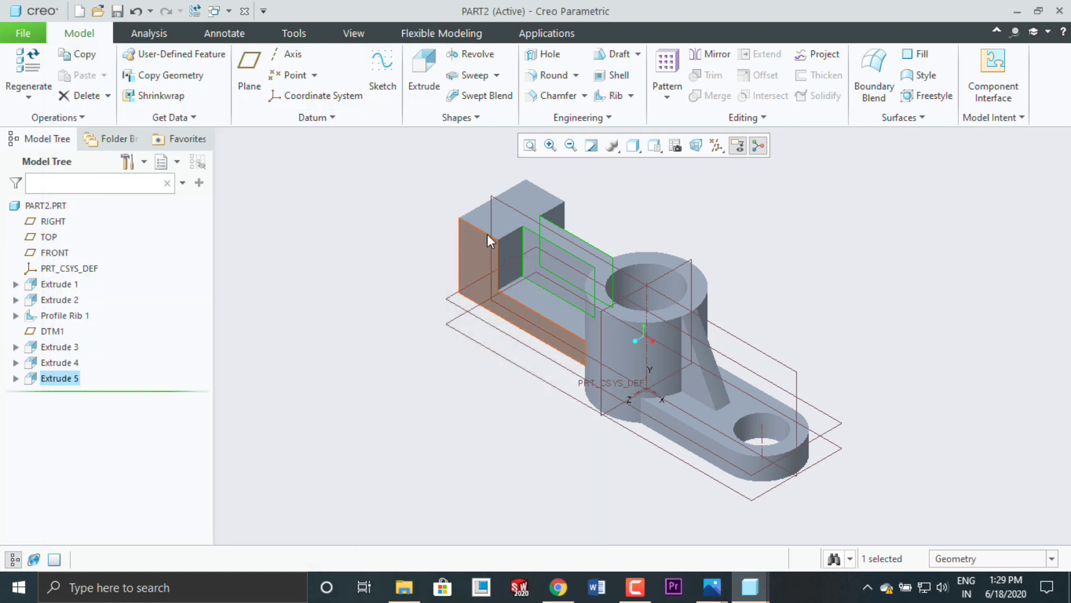
Step: Start an extrusion on the end block's inner face beside the web and orient the sketch view parallel to the screen
left_click(509, 258)
left_click(425, 70)
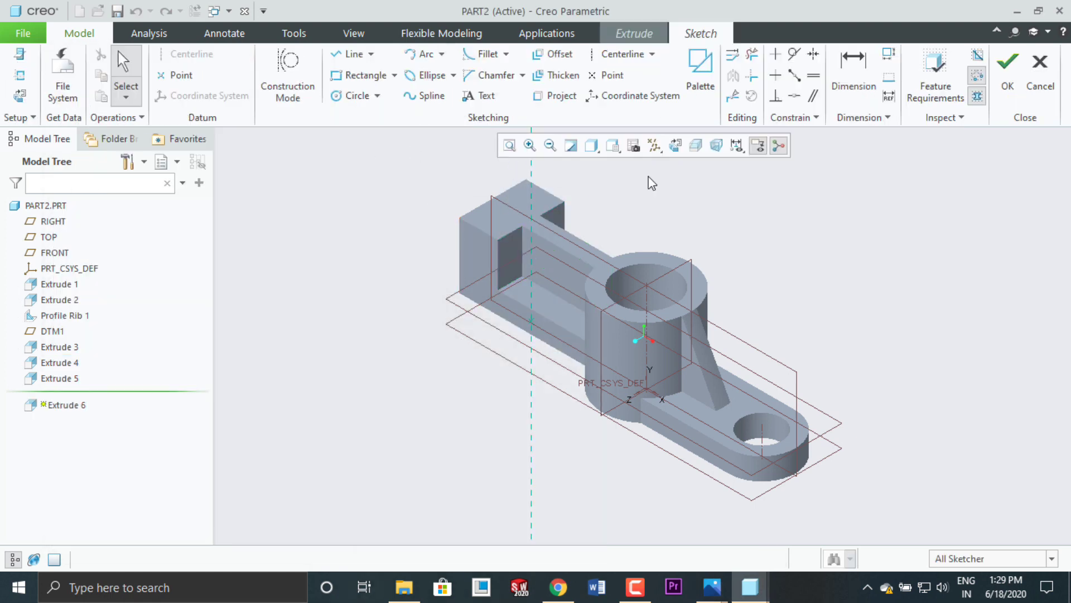
left_click(676, 146)
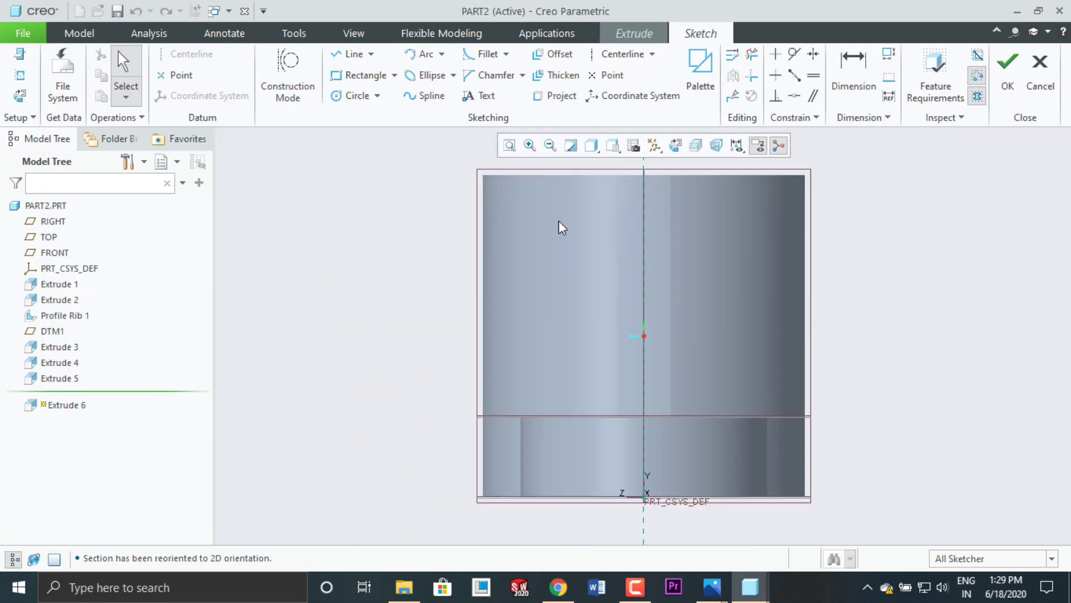
scroll(471, 281, "down", 2)
mouse_move(755, 320)
middle_mouse_down()
mouse_move(764, 331)
mouse_move(754, 325)
middle_mouse_up()
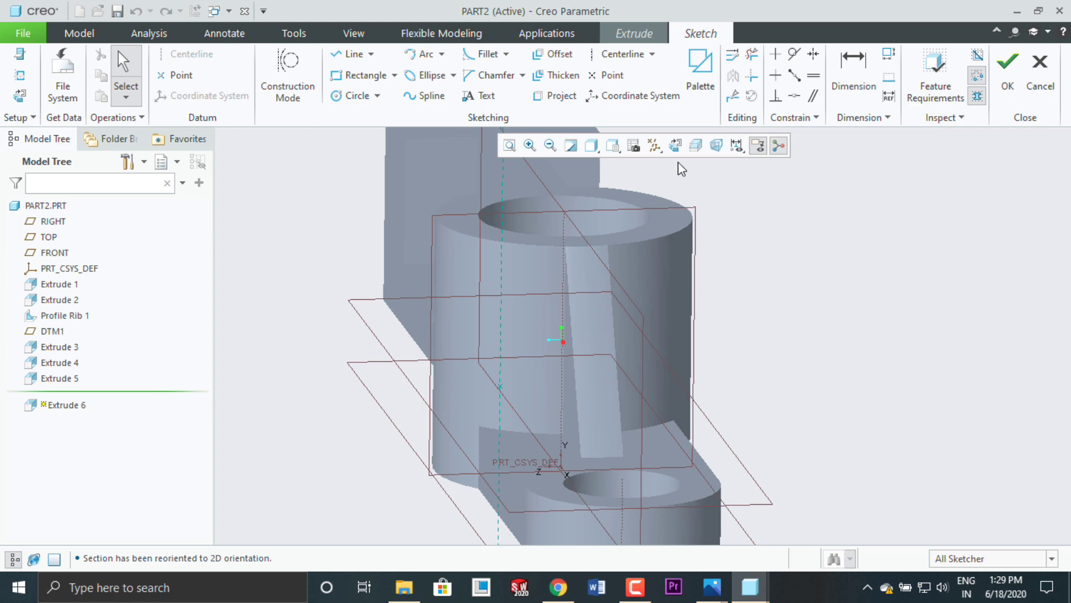
left_click(676, 145)
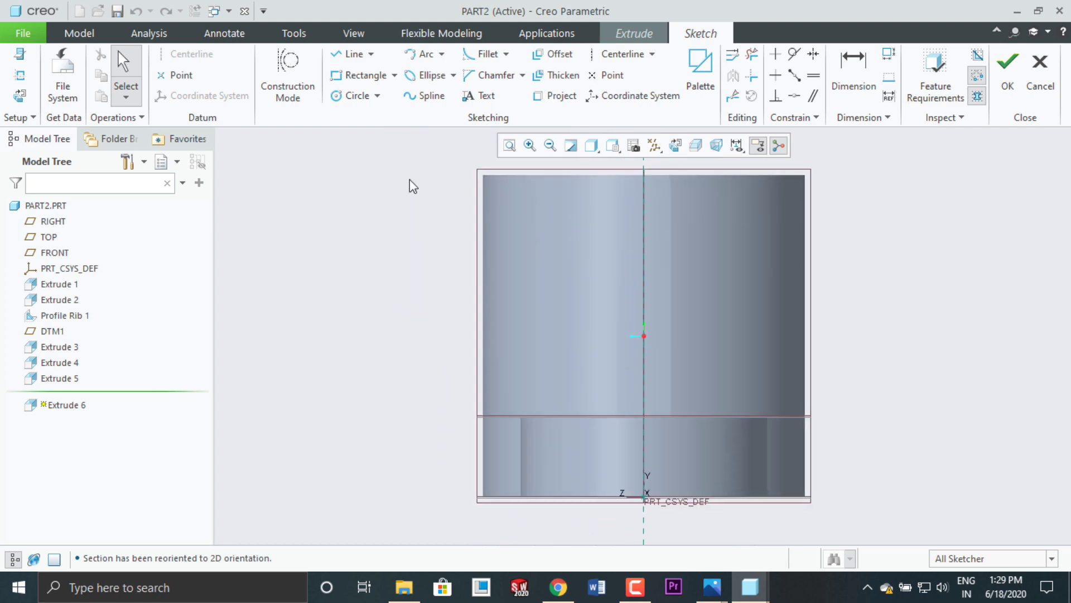
Step: Add the two opposite side faces of the raised arm as references for the hole sketch
left_click(21, 79)
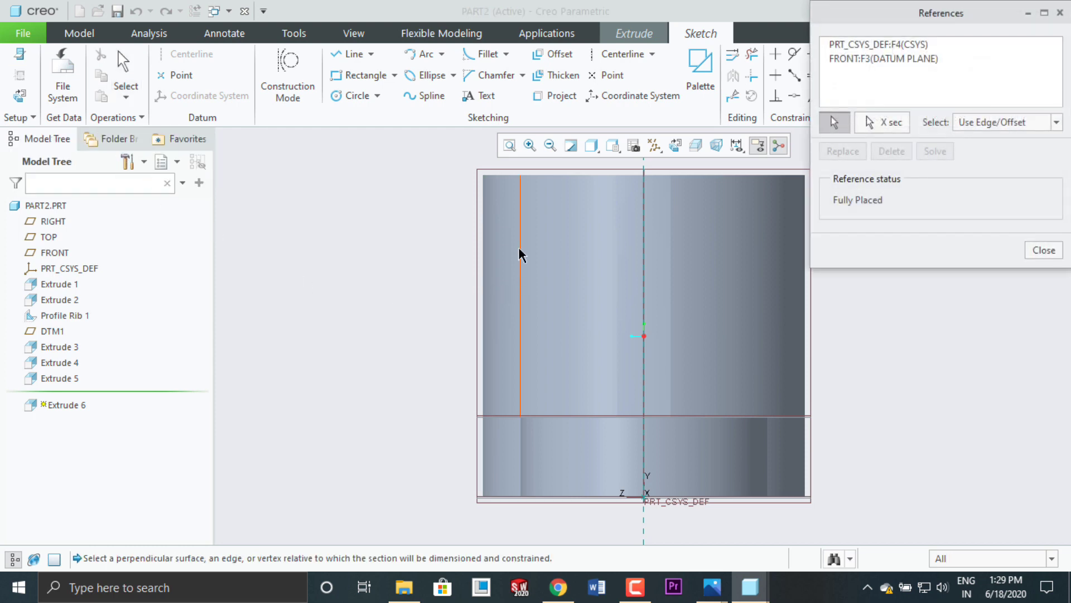
left_click(520, 268)
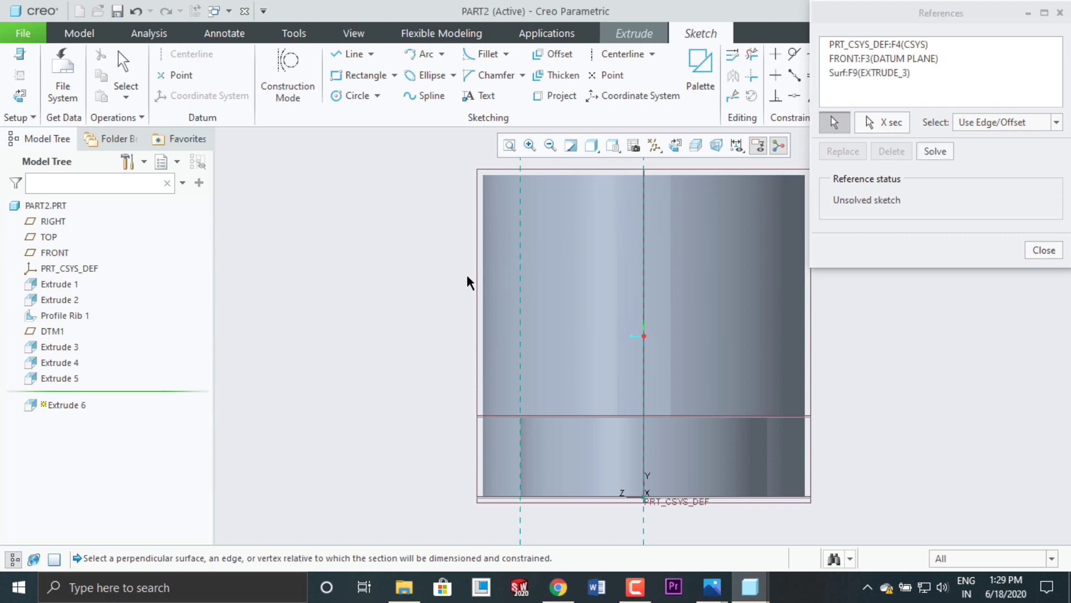
mouse_move(448, 271)
middle_mouse_down()
mouse_move(457, 312)
mouse_move(458, 167)
middle_mouse_up()
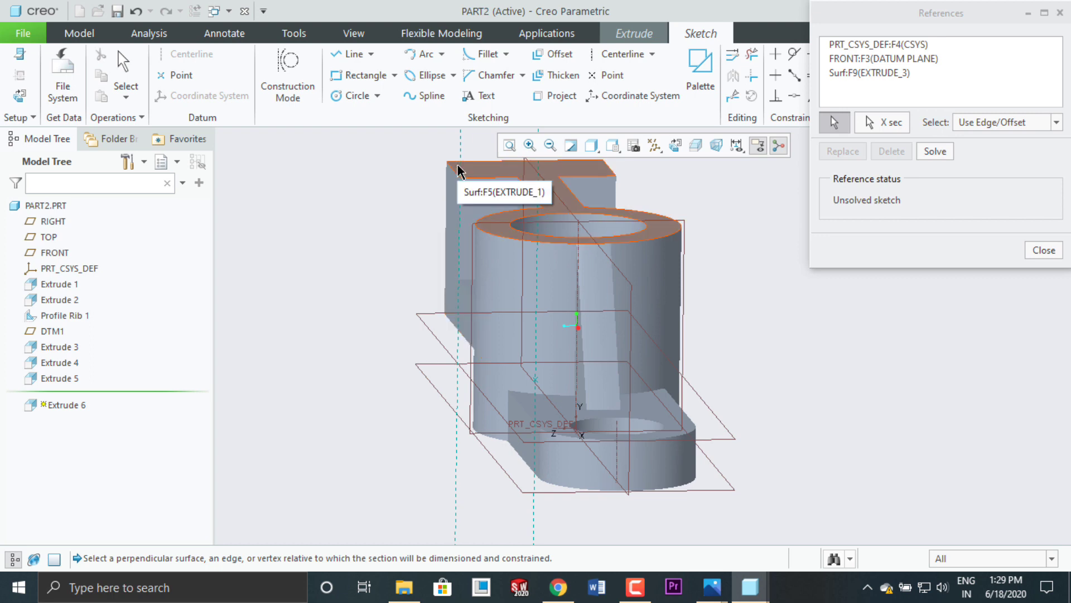
left_click(1030, 251)
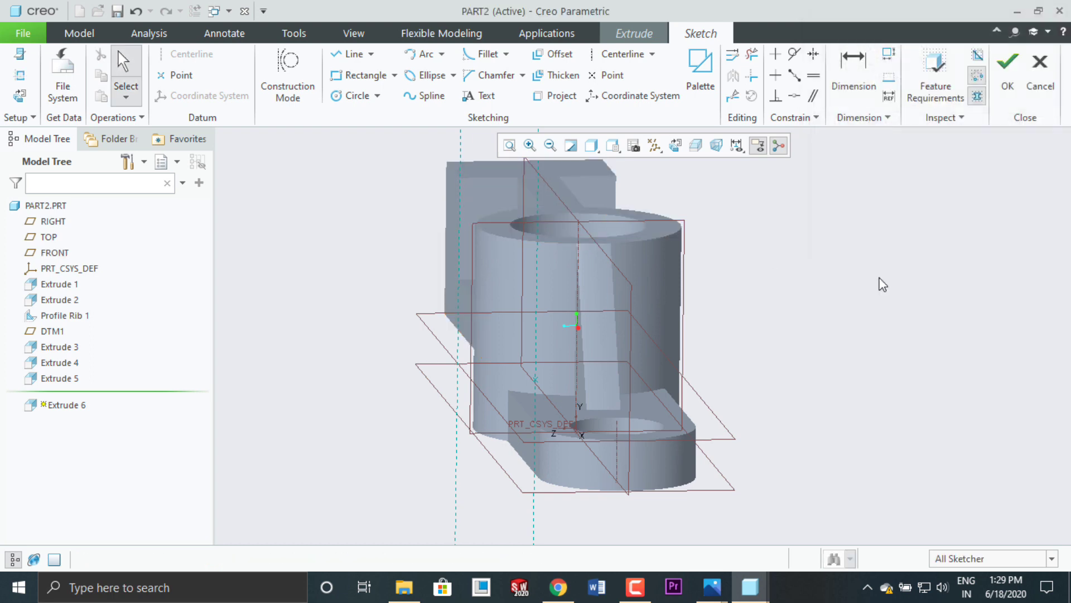
left_click(675, 145)
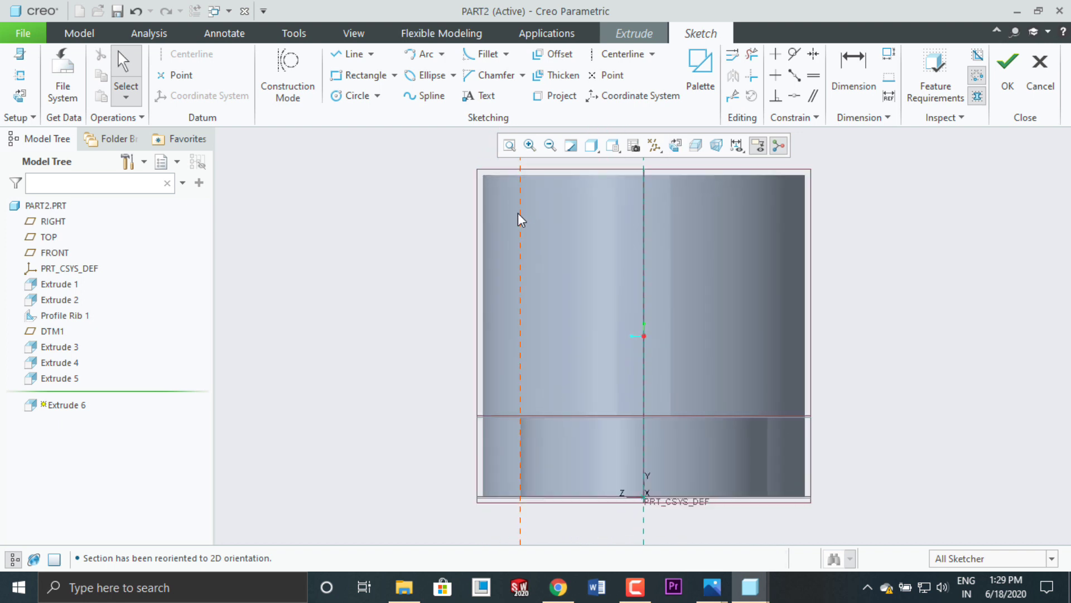
left_click(27, 82)
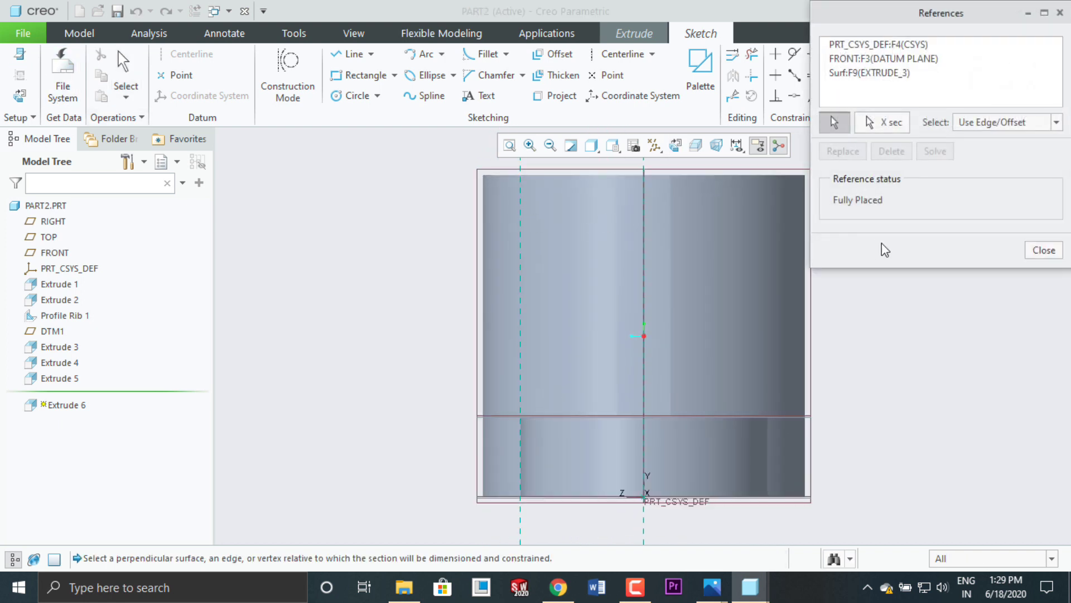
left_click(768, 254)
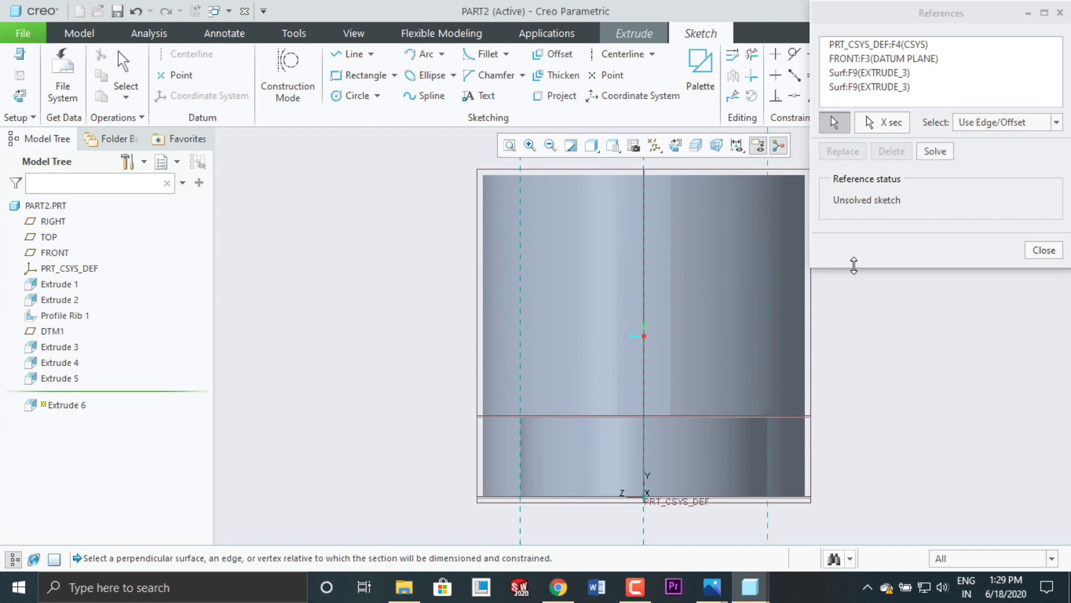
left_click(1048, 250)
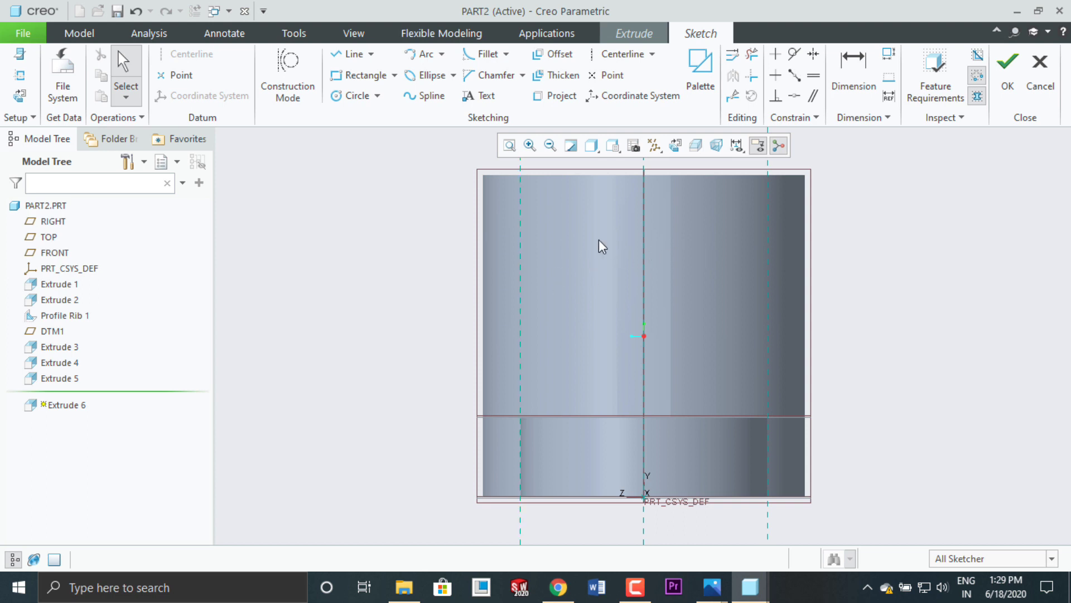
Step: Sketch a circle on the +Z side of the end block's face and set its diameter to 15
left_click(355, 95)
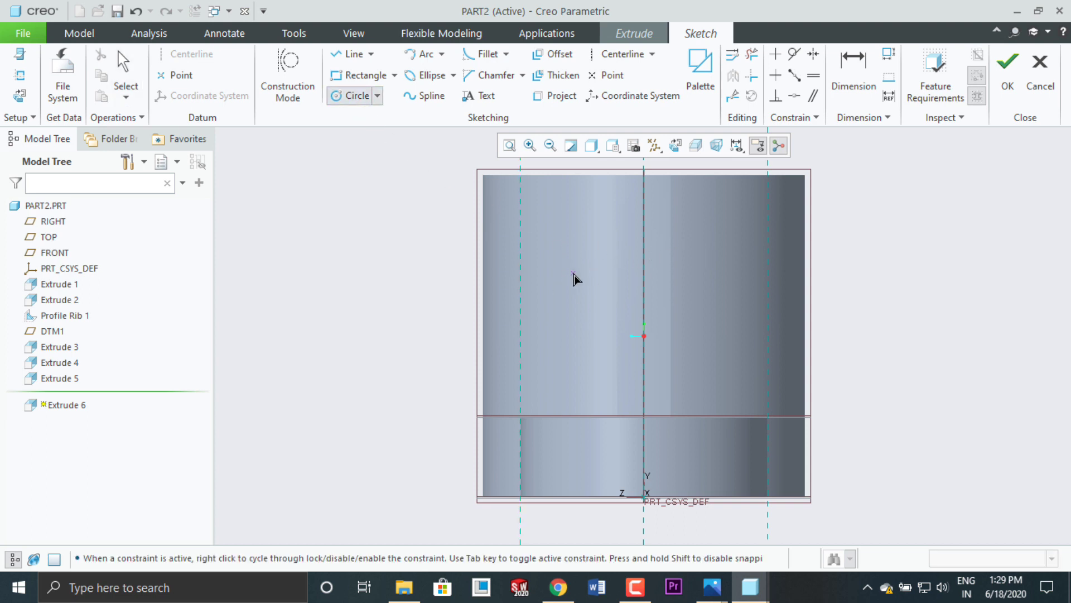
left_click(571, 254)
left_click(607, 226)
middle_click(620, 204)
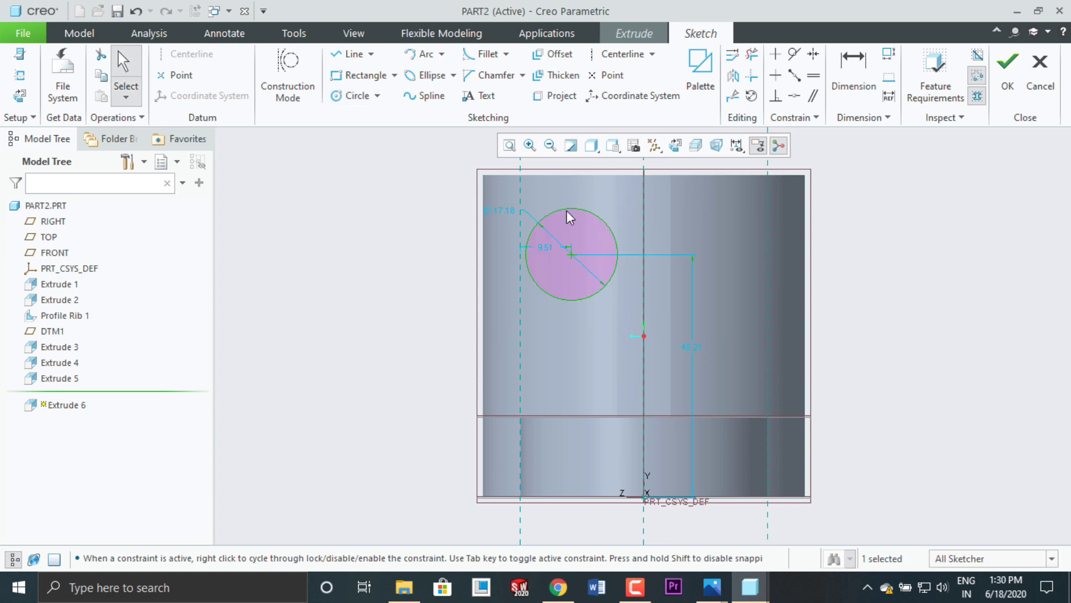
double_click(512, 209)
type("15")
key("Return")
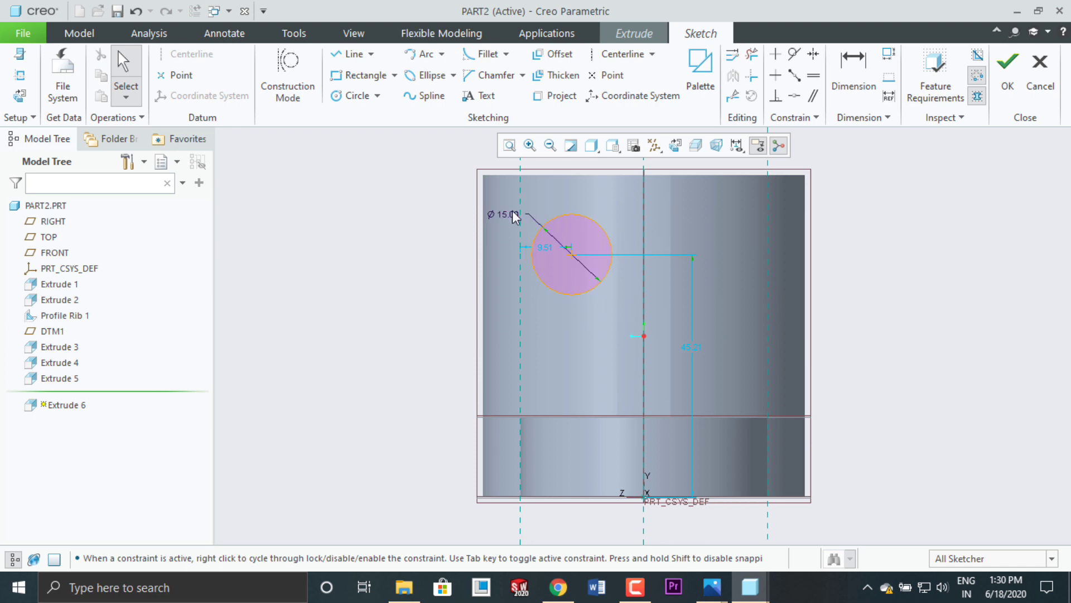
Step: Set the horizontal distance from the circle's center to the nearest side reference to 10
double_click(551, 255)
type("10")
key("Return")
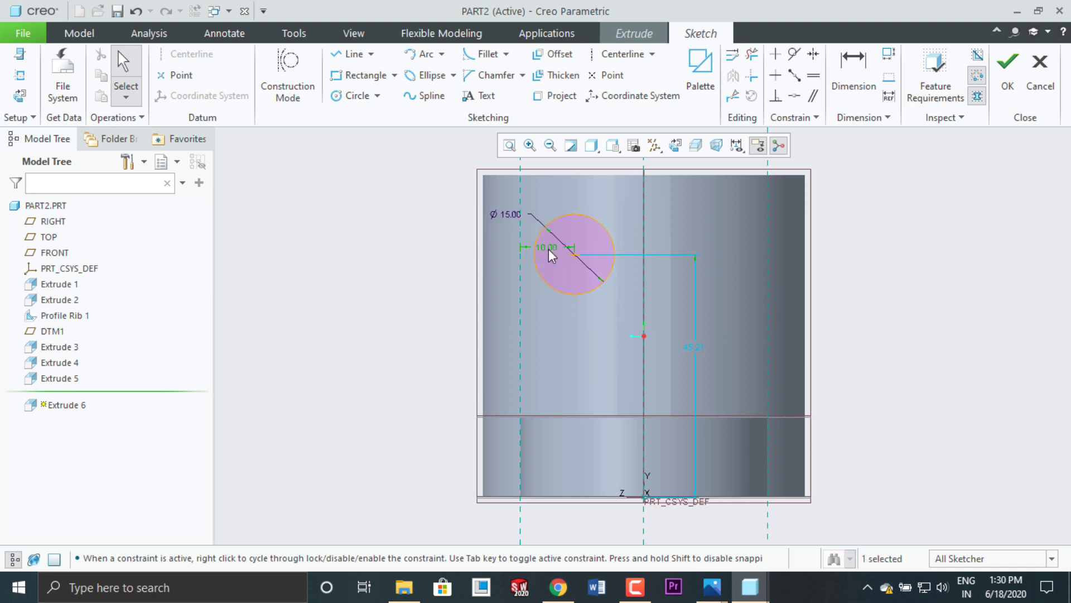
Step: Draw a vertical centerline through the sketch origin, midway between the two side references
left_click(917, 301)
scroll(590, 364, "down", 2)
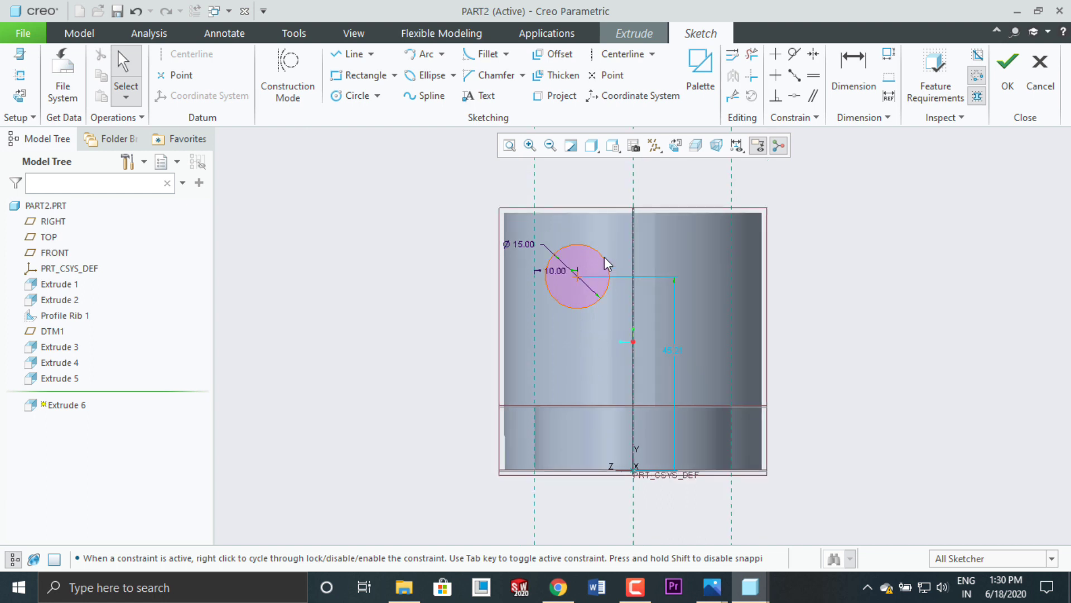
left_click(622, 53)
left_click(635, 179)
left_click(635, 203)
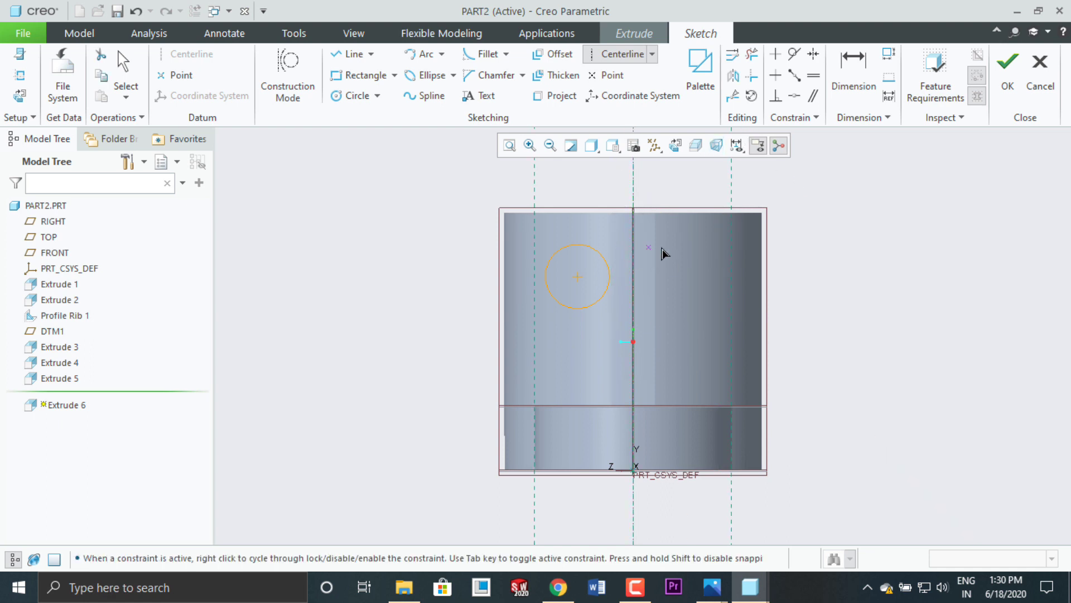
middle_click(838, 217)
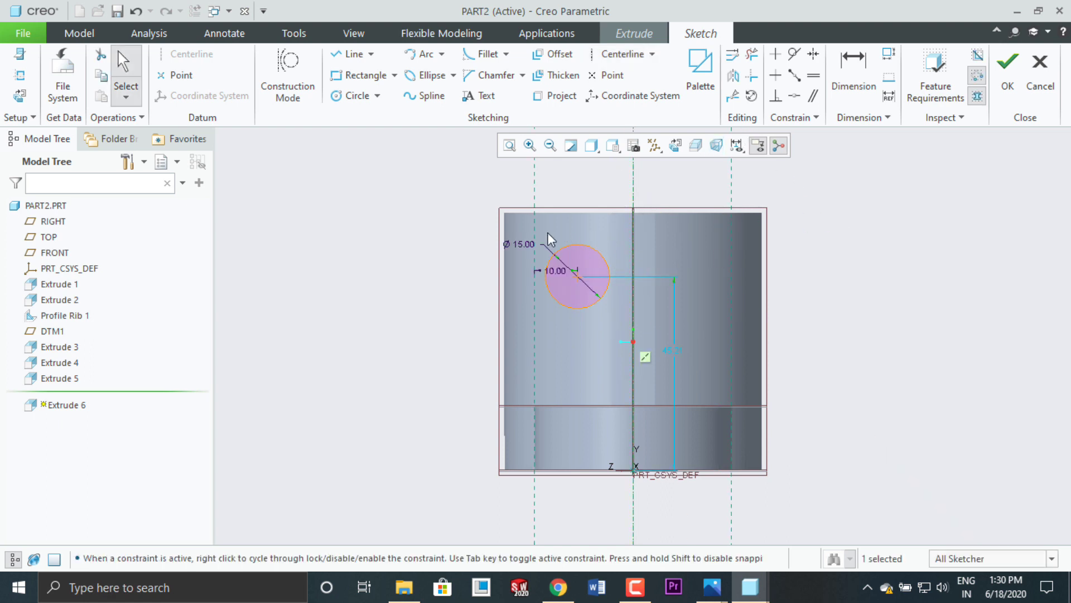
Step: Mirror the 15-diameter circle about the vertical centerline to the other side of the end block's face
left_click_drag(495, 214, 622, 328)
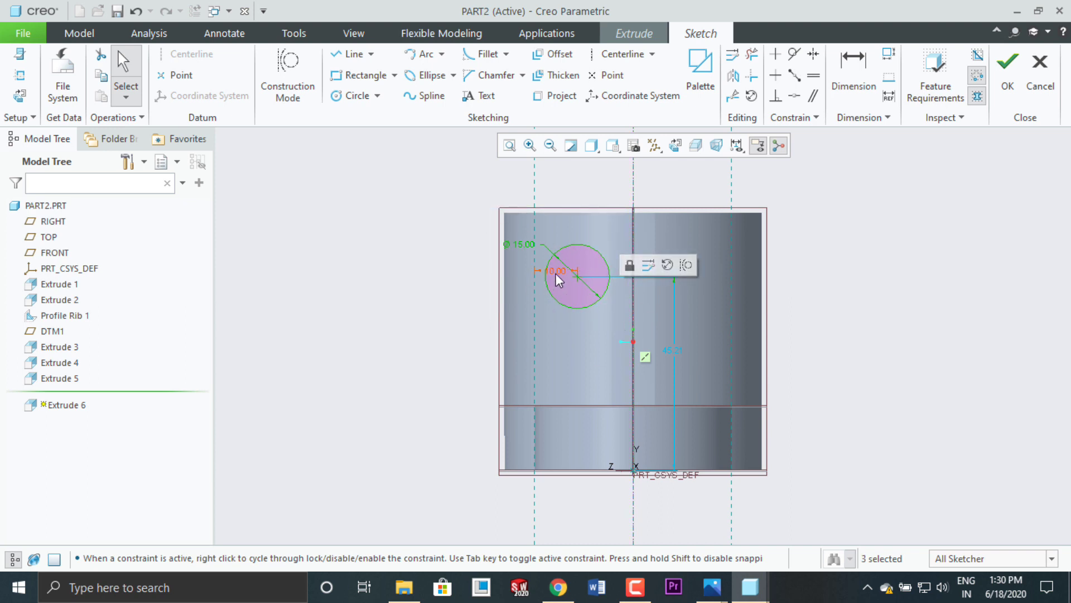
left_click(735, 77)
scroll(632, 307, "down", 1)
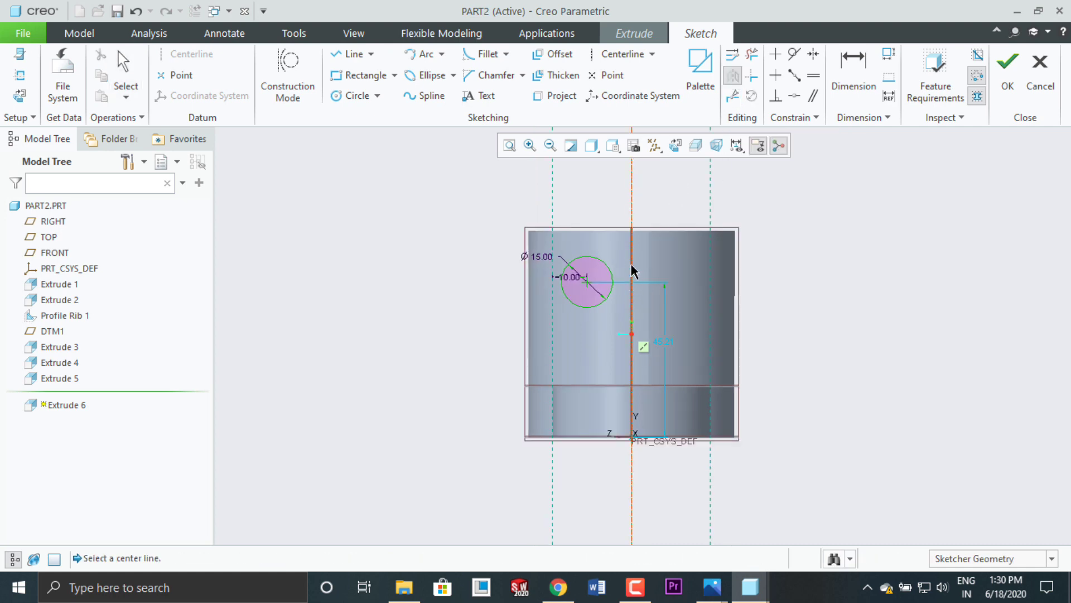
scroll(636, 246, "up", 1)
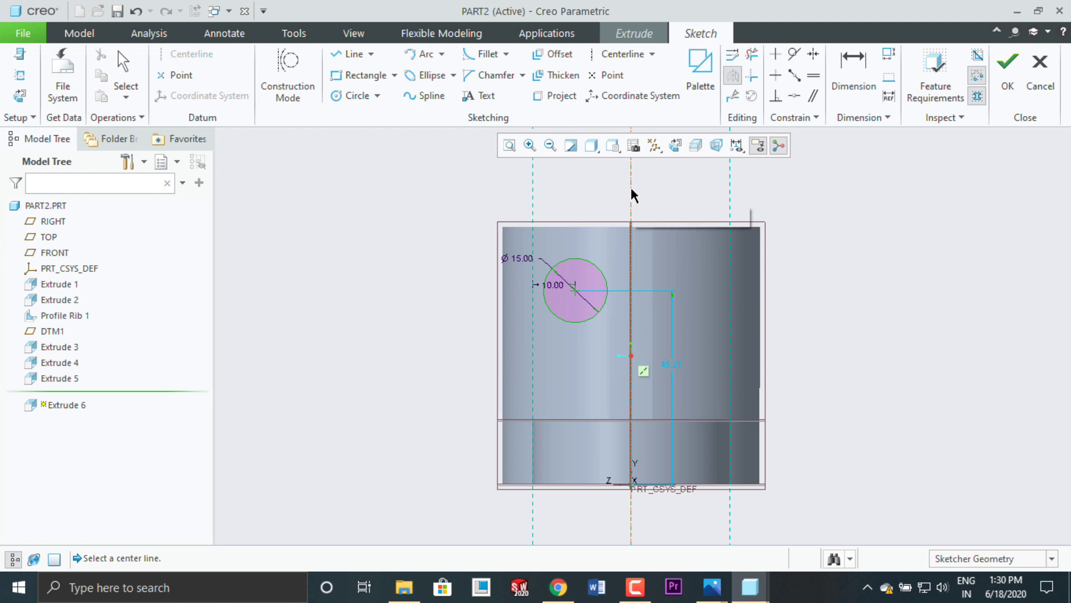
left_click(633, 194)
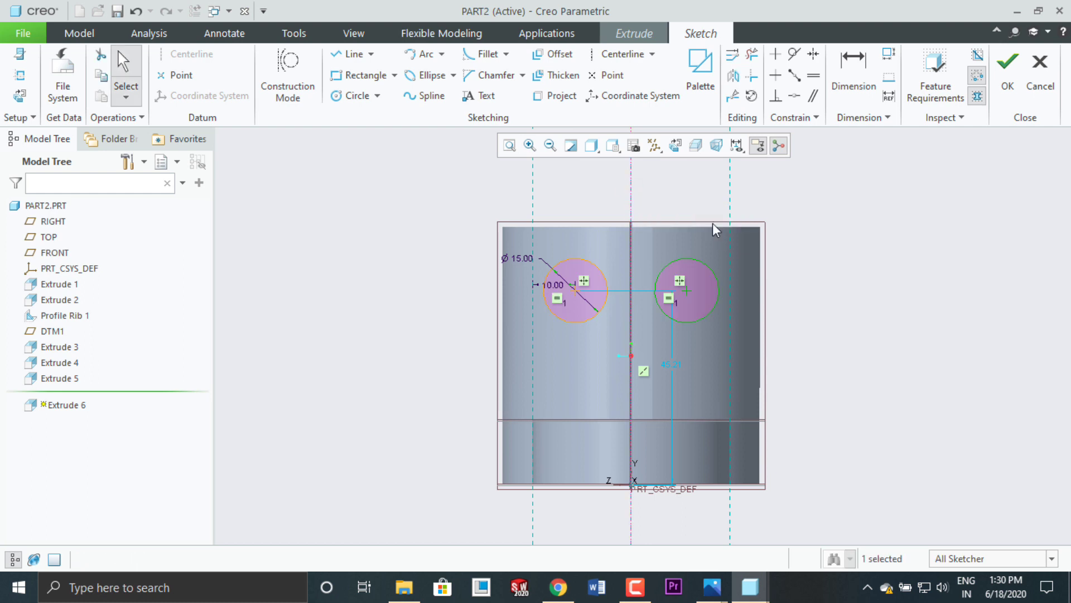
Step: Finish the sketch and extrude both circles as a material-removing cut through the end block to a depth of 62.90
left_click(1008, 72)
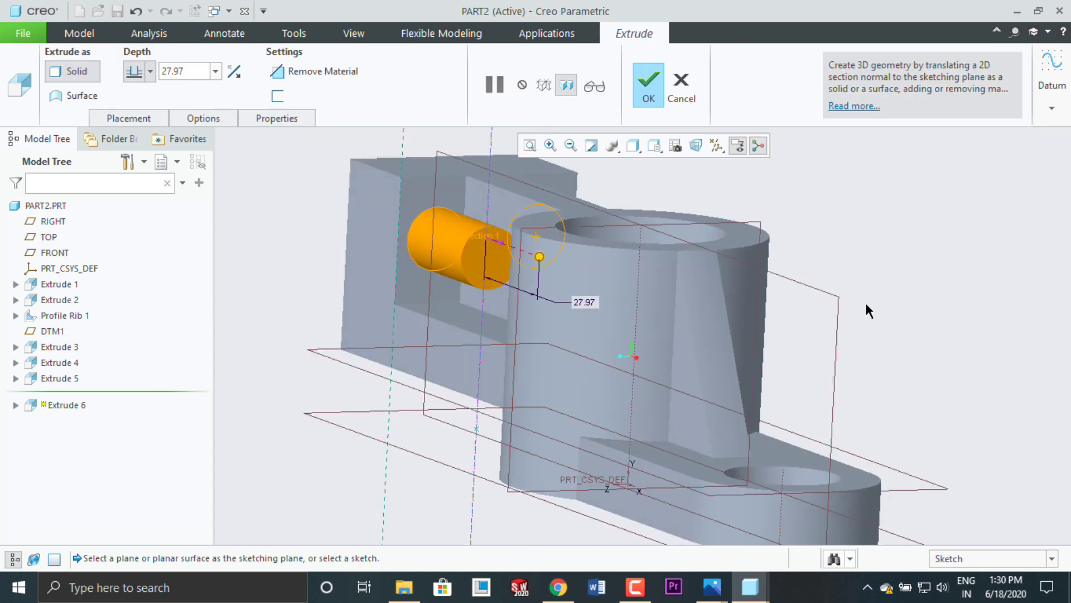
mouse_move(887, 253)
middle_mouse_down()
mouse_move(907, 274)
mouse_move(896, 269)
mouse_move(907, 249)
middle_mouse_up()
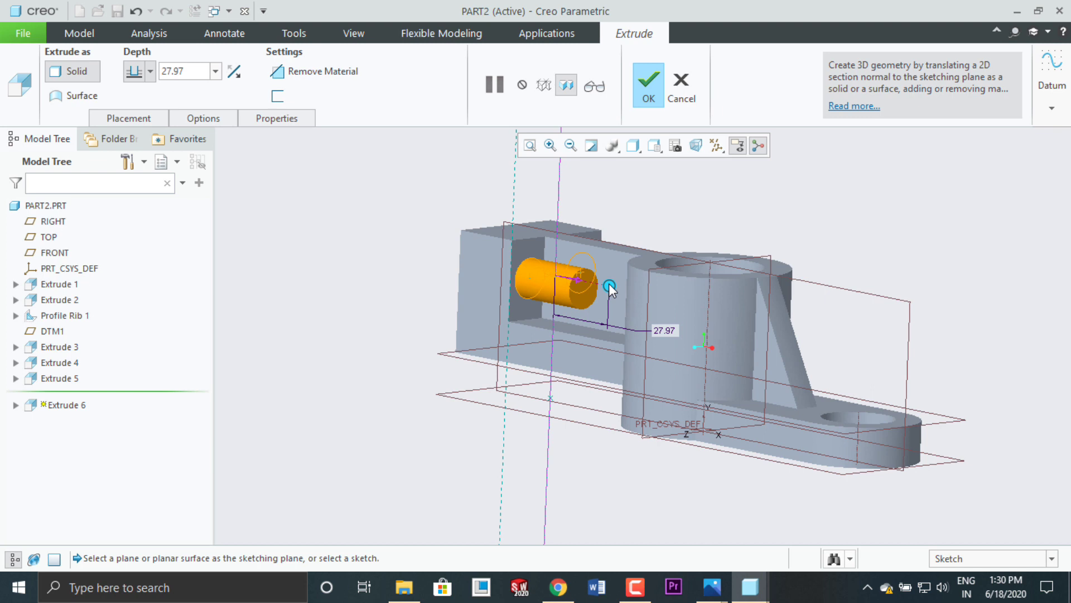
mouse_move(608, 284)
left_mouse_down()
mouse_move(505, 279)
mouse_move(434, 251)
left_mouse_up()
middle_click_drag(735, 202, 713, 203)
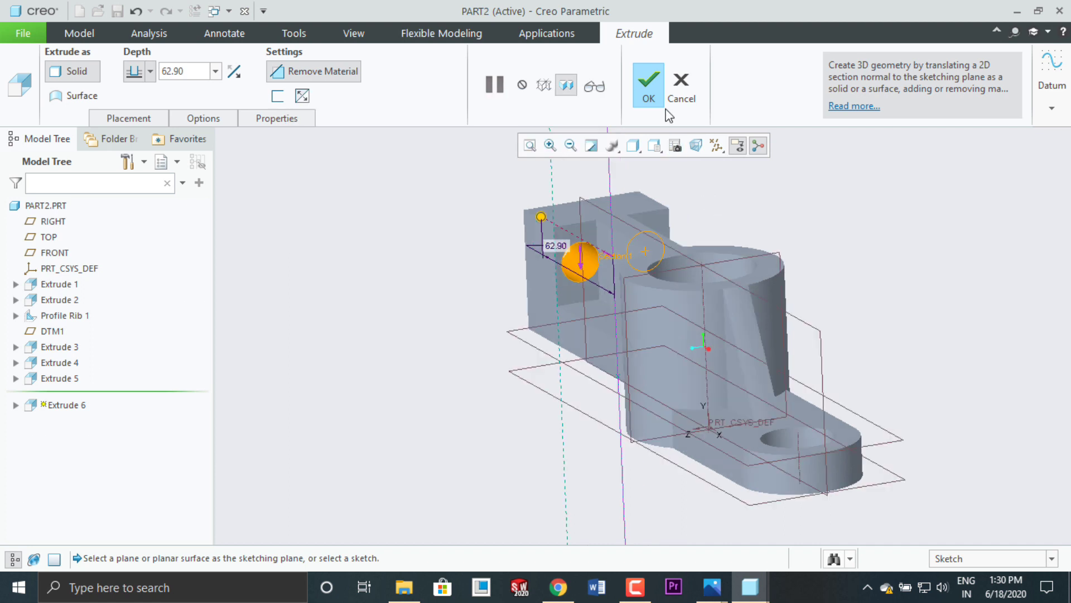
left_click(652, 87)
Step: Set the model to the default orientation and check it against the 3rd.png drawing
left_click(655, 145)
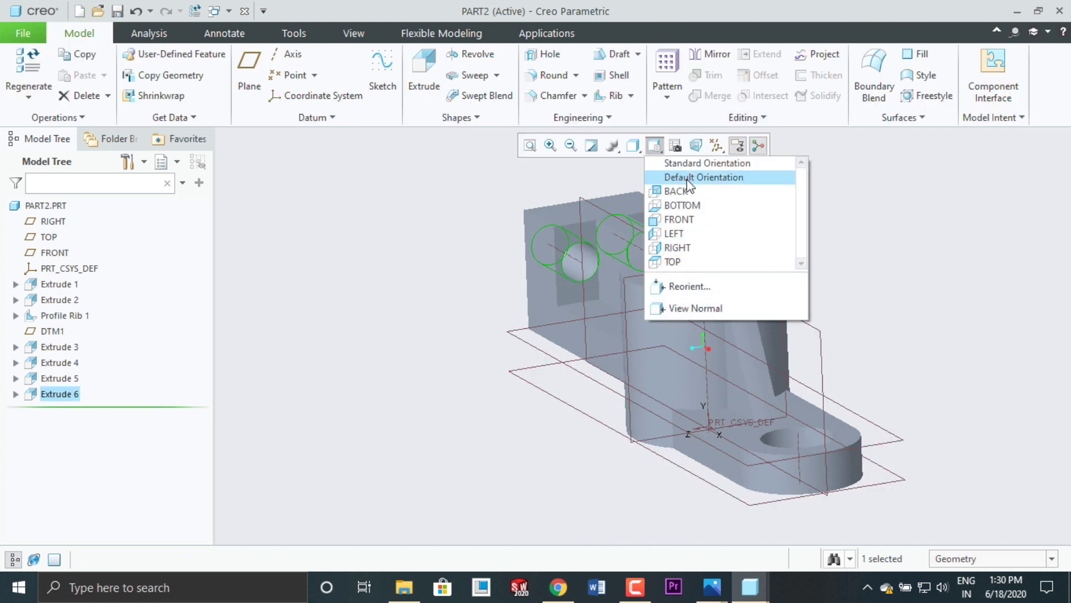
left_click(688, 179)
mouse_move(712, 586)
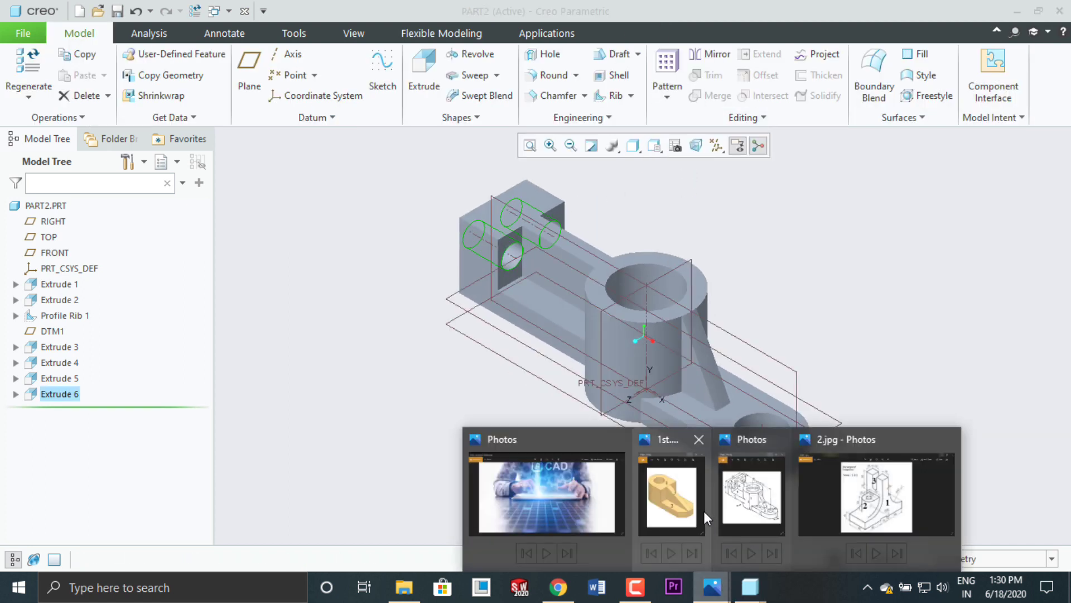
left_click(733, 470)
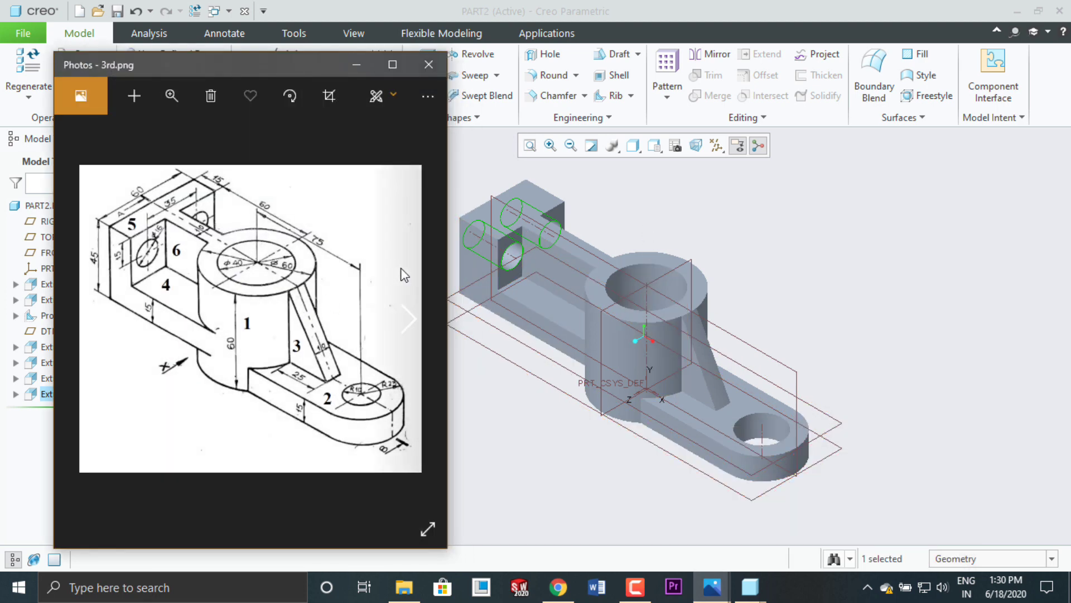
left_click(357, 65)
Step: Set the display style to No Hidden and hide all datum axes, points, coordinate systems and planes
left_click(636, 146)
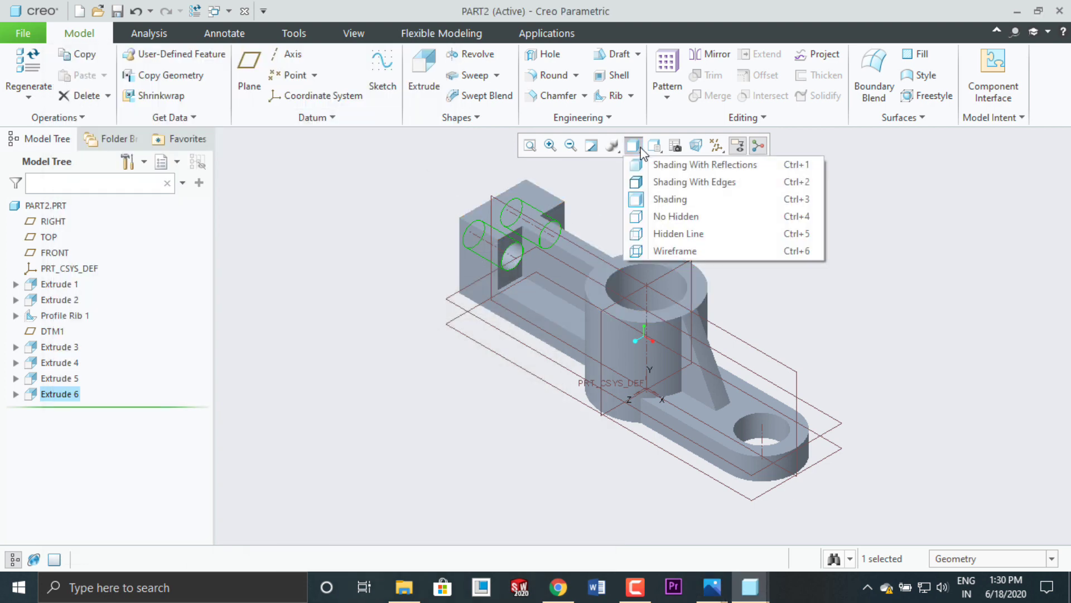
left_click(676, 216)
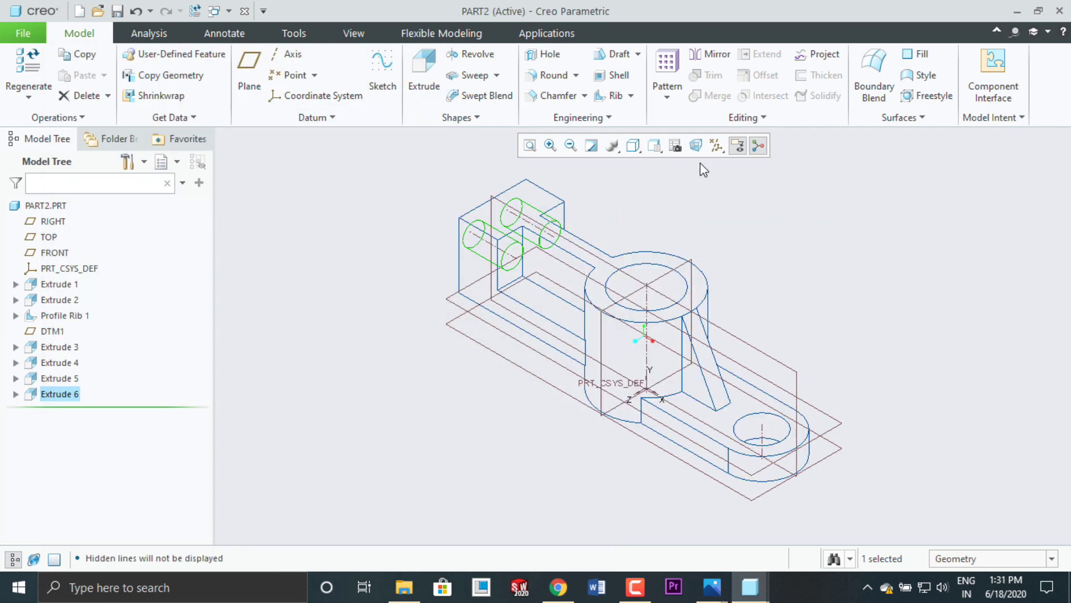
left_click(716, 146)
left_click(725, 164)
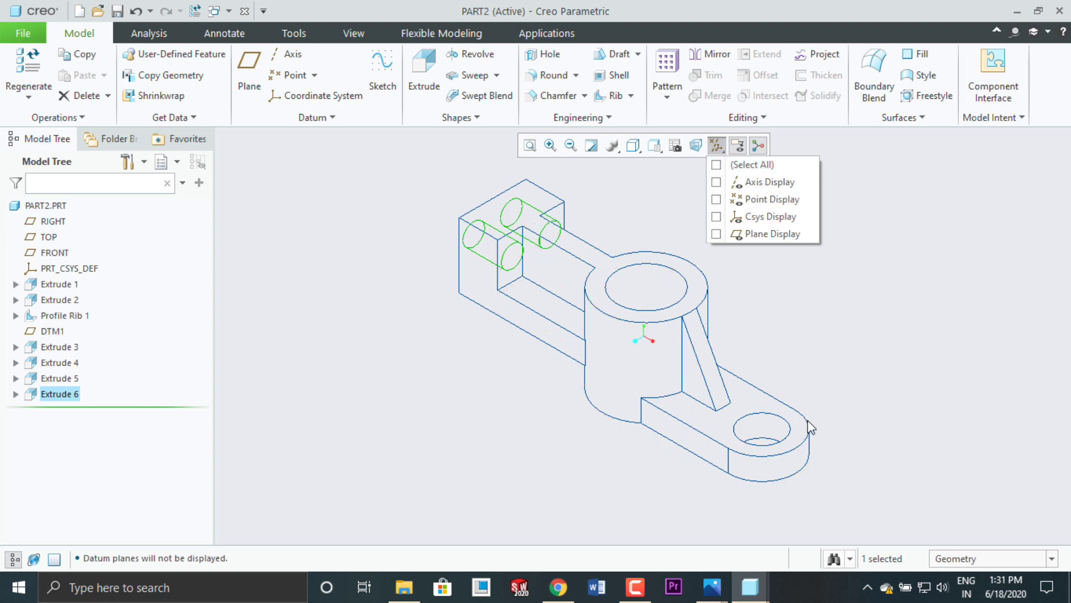
left_click(822, 440)
left_click(836, 342)
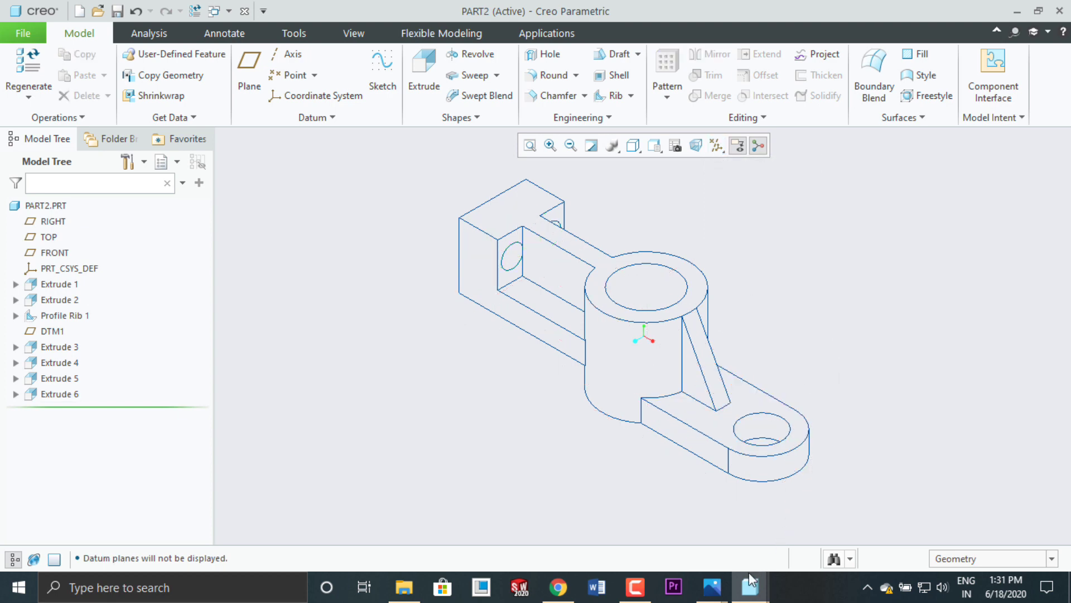
Step: Compare the line view of the finished bracket with the 3rd.png reference drawing
mouse_move(712, 587)
left_click(759, 527)
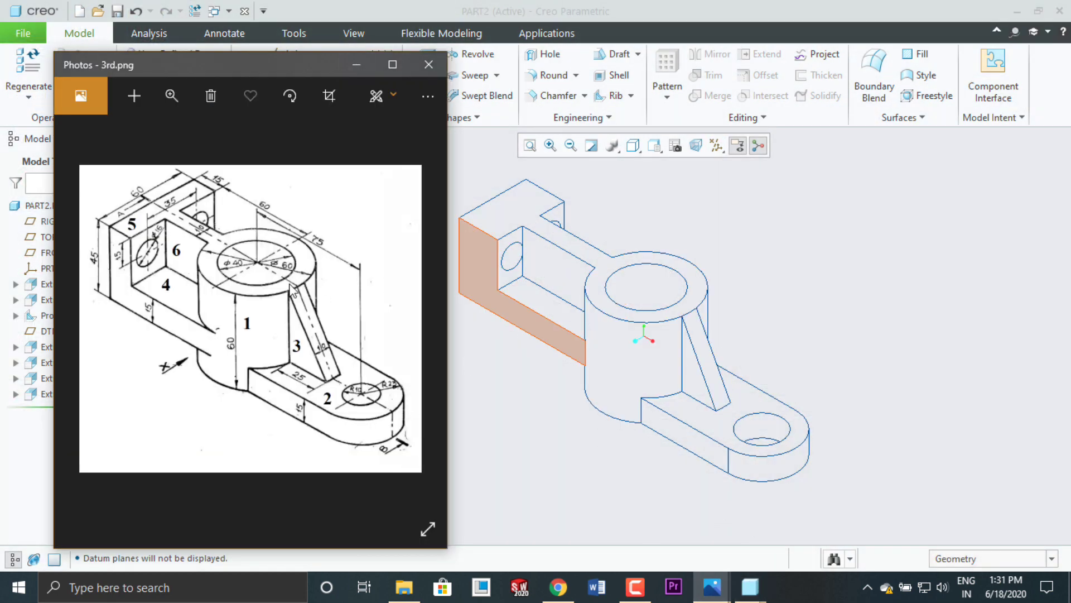
left_click(356, 64)
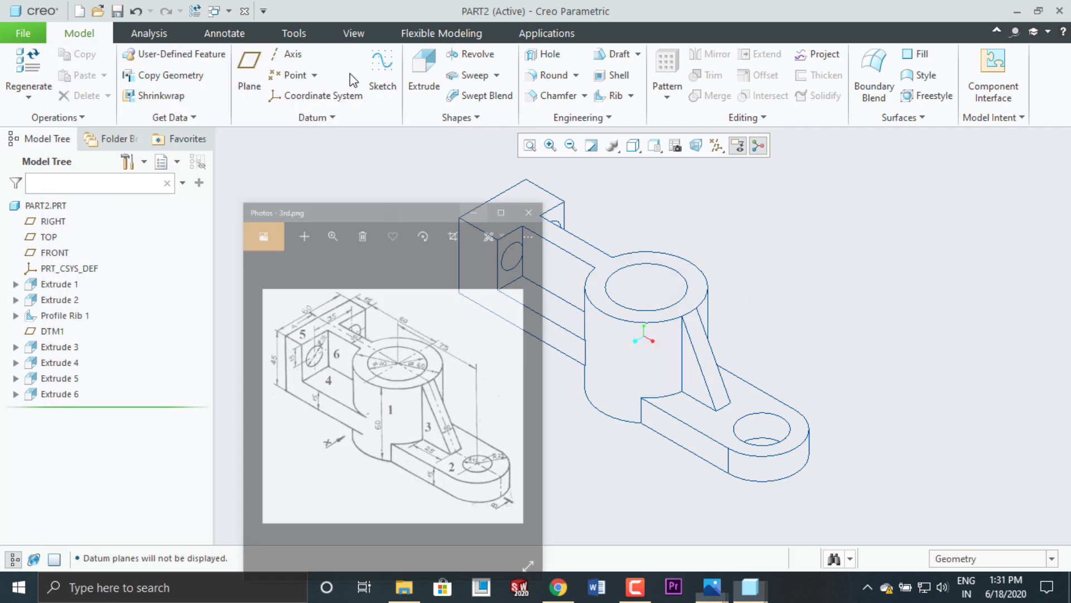